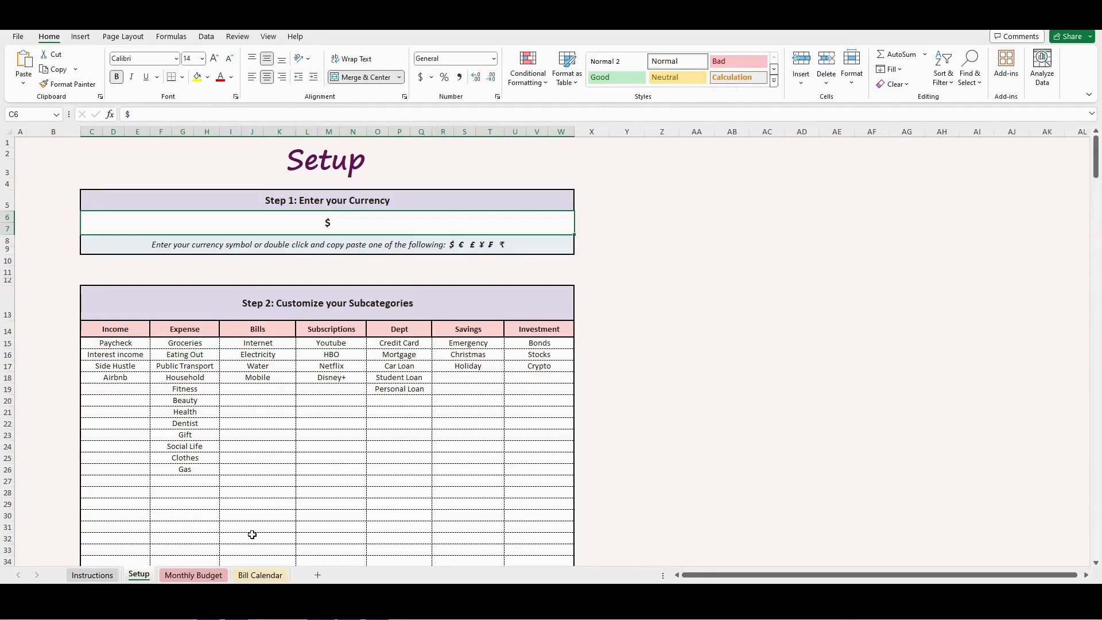
Create a copy of the Monthly Budget sheet in the same workbook.
right_click(212, 576)
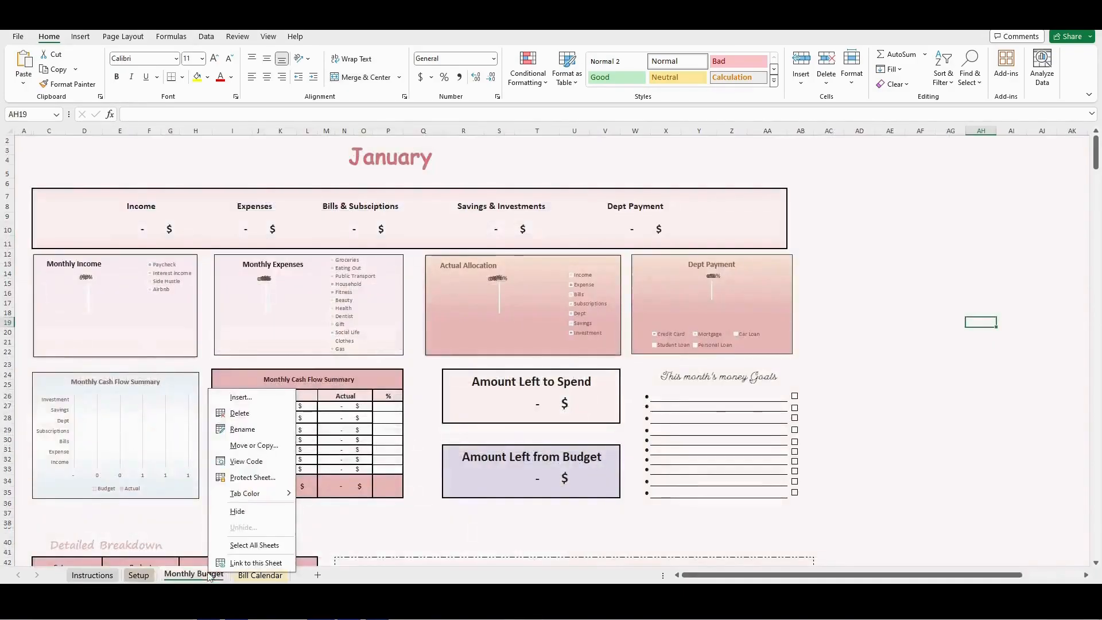
click(264, 449)
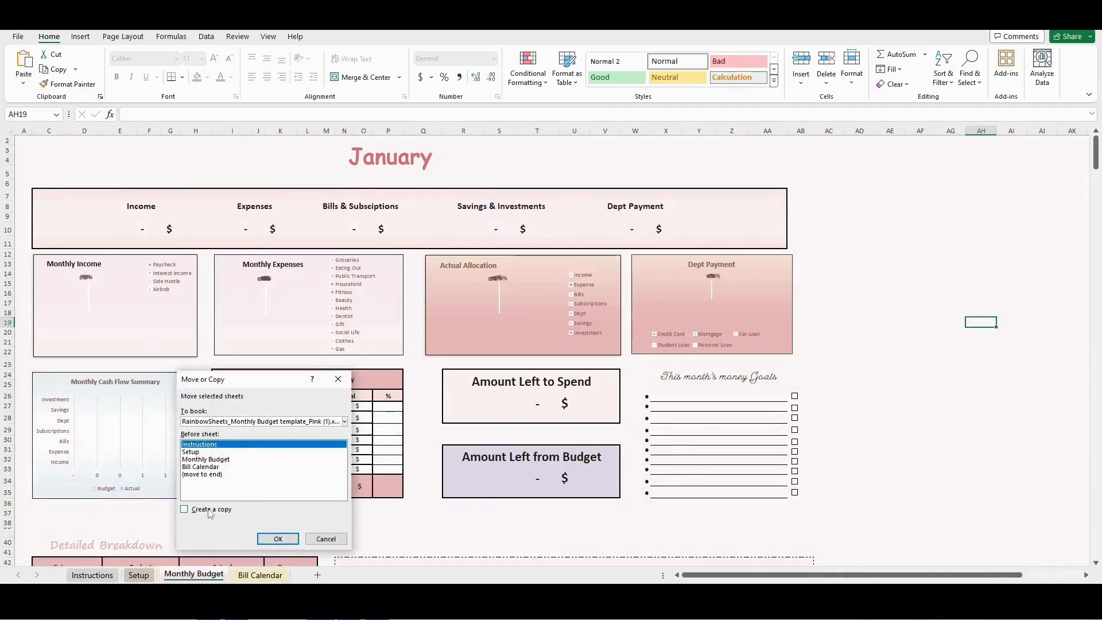
click(210, 510)
click(274, 539)
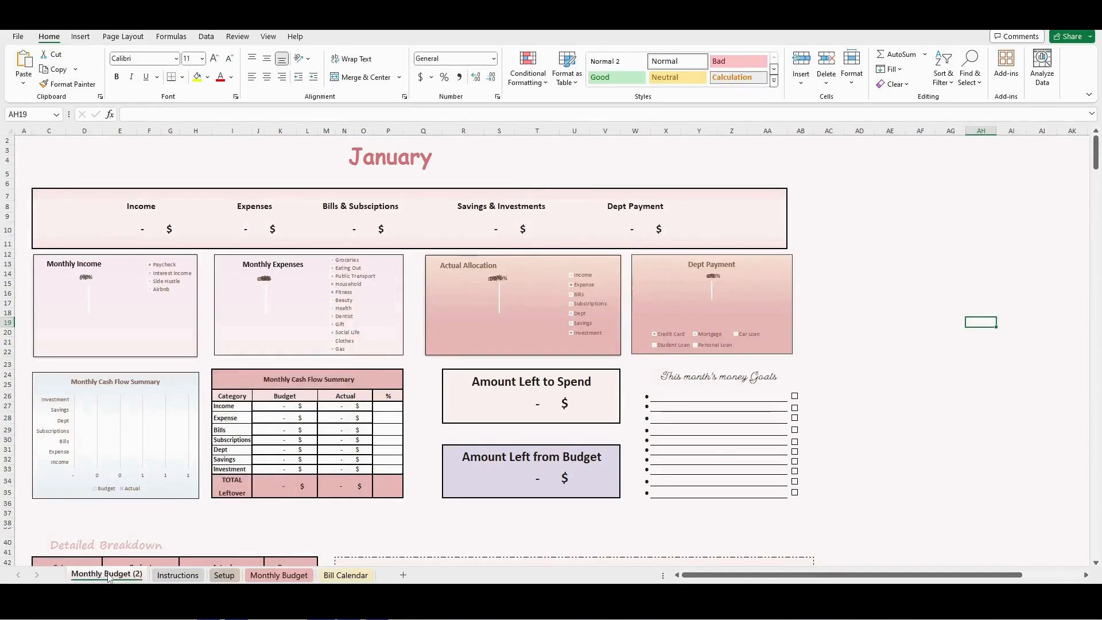
Rename the copied Monthly Budget sheet as Feb.
right_click(108, 574)
click(143, 430)
text(Feb)
key(Return)
Move the Feb sheet directly before Bill Calendar and rename the original Monthly Budget sheet as Jan.
drag(260, 577, 261, 575)
right_click(243, 575)
click(250, 423)
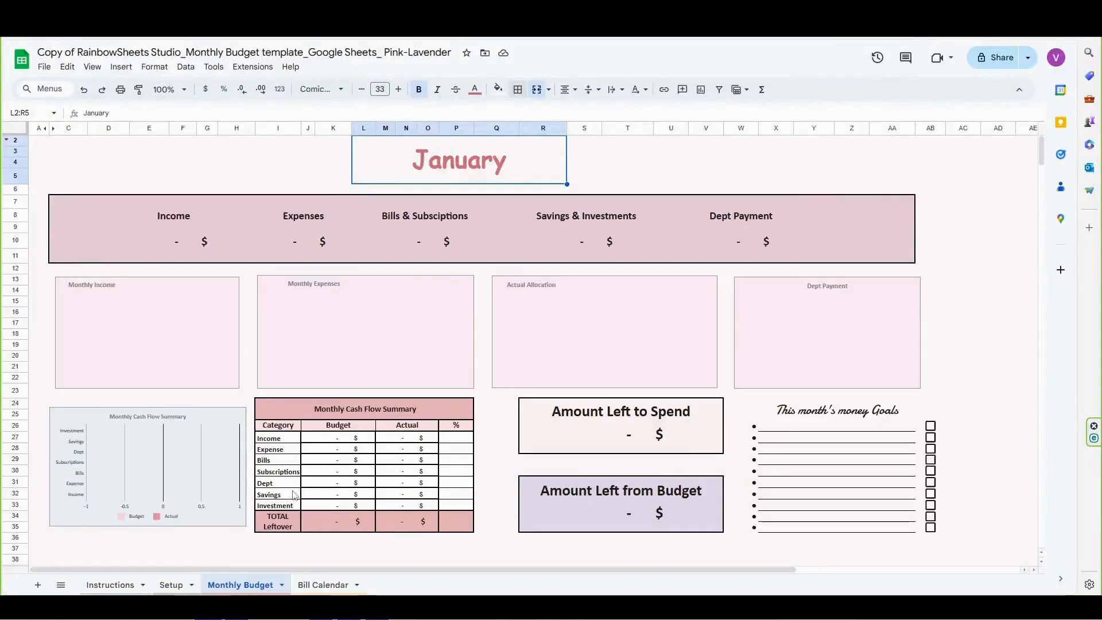
Switch to the Google Sheets version, duplicate its Monthly Budget sheet and rename the duplicate as Feb.
right_click(243, 586)
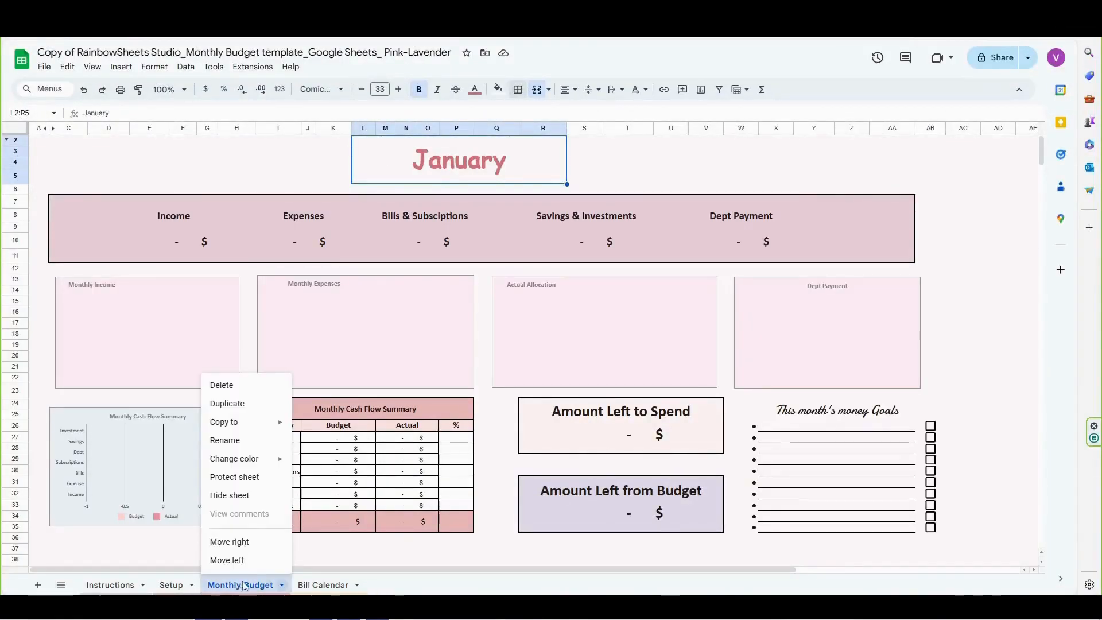
click(251, 407)
right_click(341, 587)
click(333, 441)
text(Feb)
key(Return)
Rename the original Monthly Budget sheet in the Google Sheets version as Jan.
right_click(240, 585)
click(227, 438)
text(Jan)
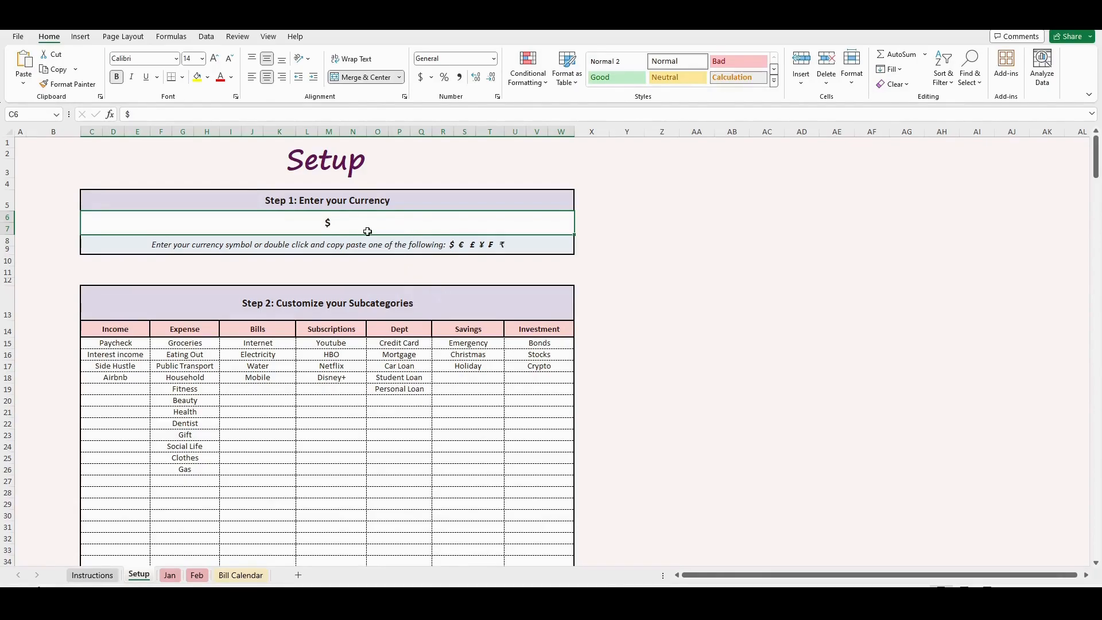
Switch to Excel, try Ft as the currency symbol on the Setup sheet, and check it on the Jan sheet.
text(Ft)
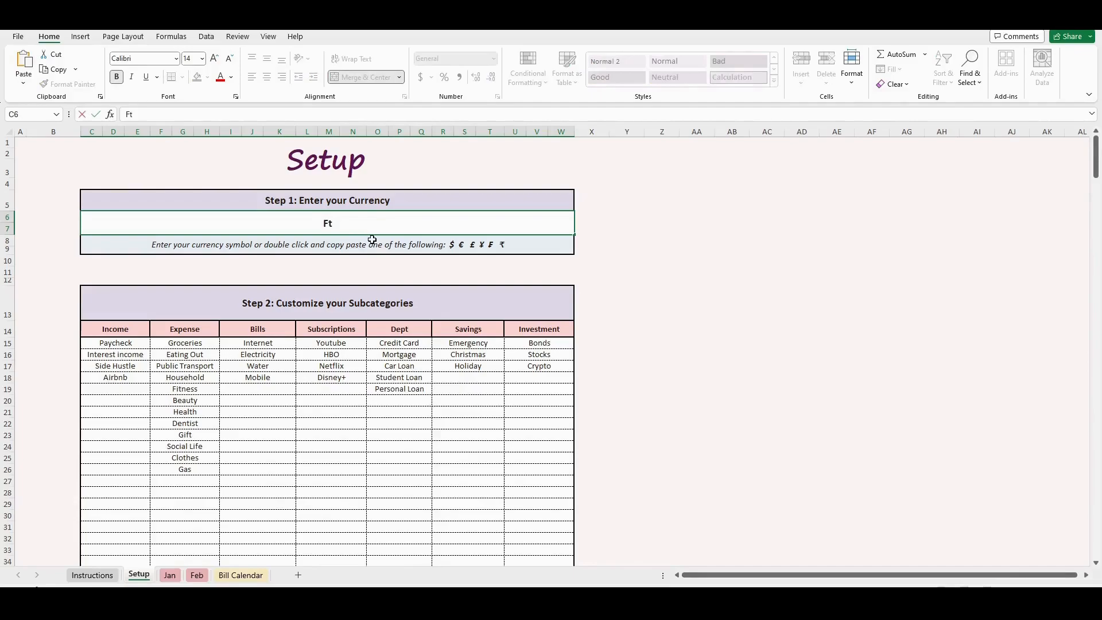
key(Return)
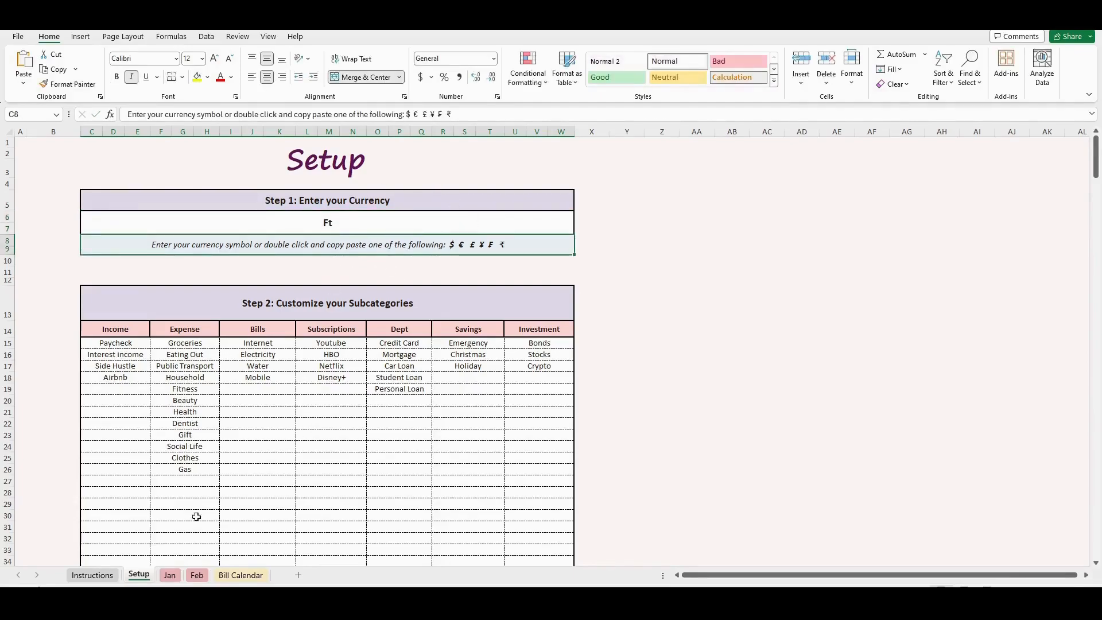
click(175, 575)
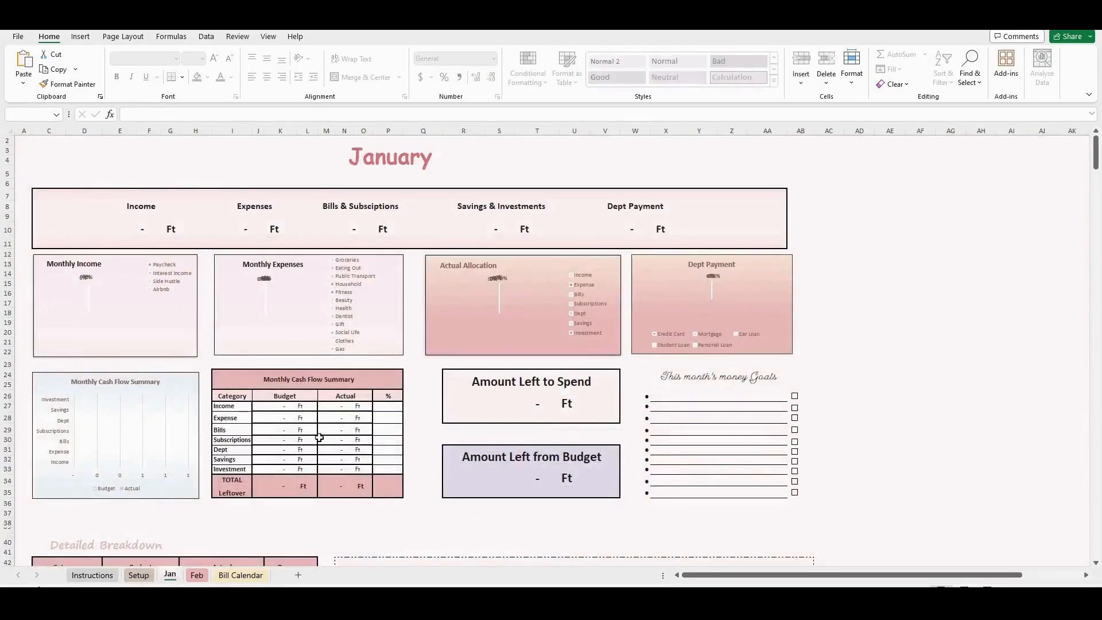
click(142, 578)
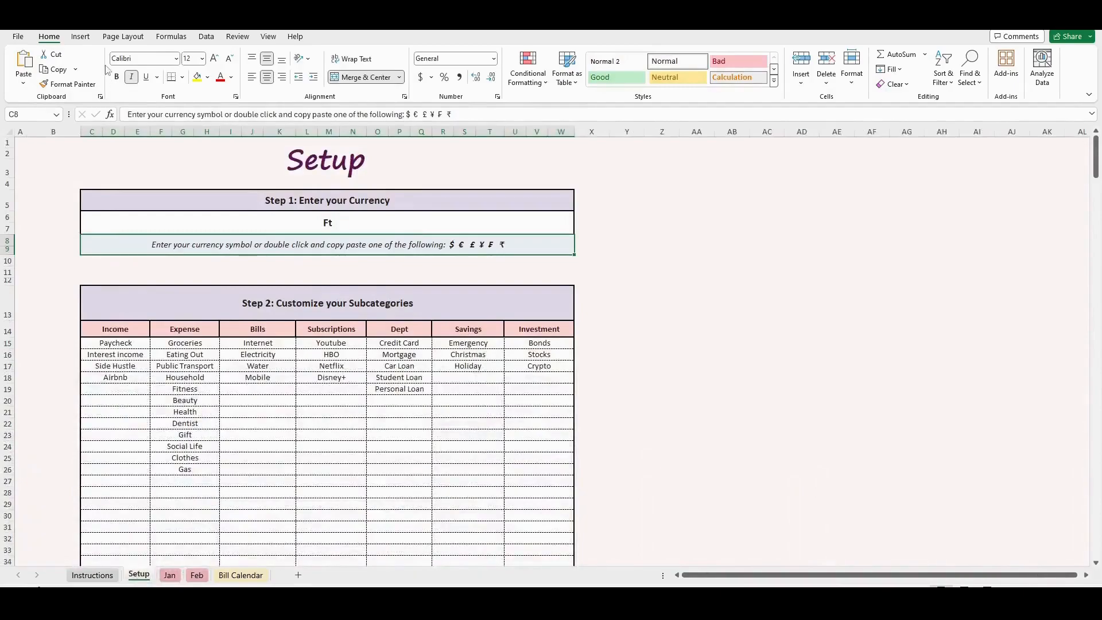
key(ctrl+z)
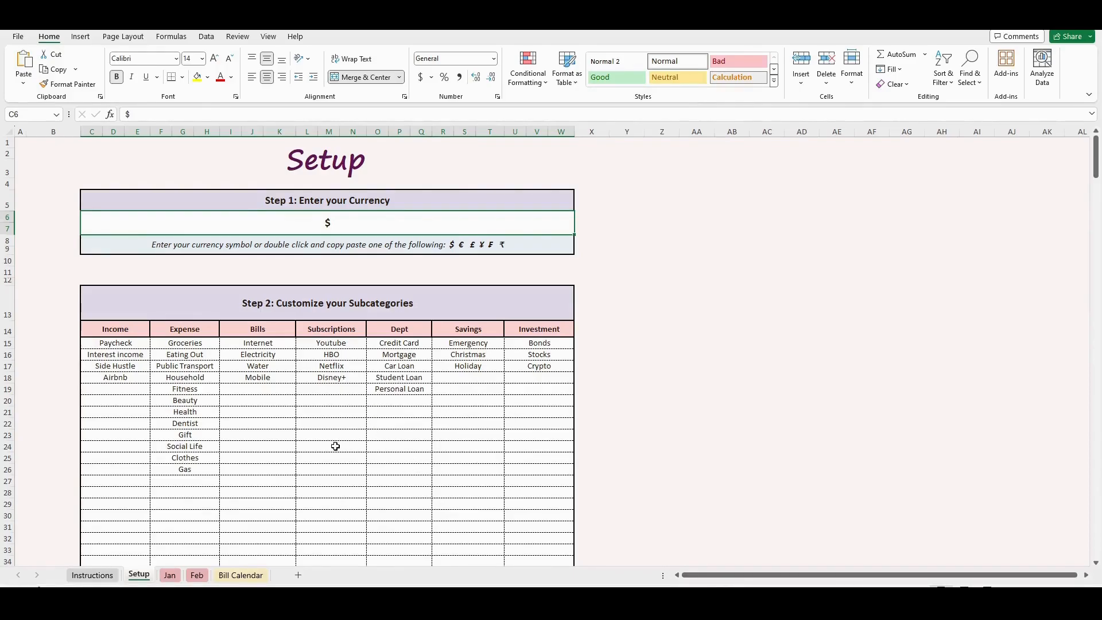
Look over the Keyword Editor on the Setup sheet and the protection commands for the Jan sheet.
scroll(335, 445, down, 11)
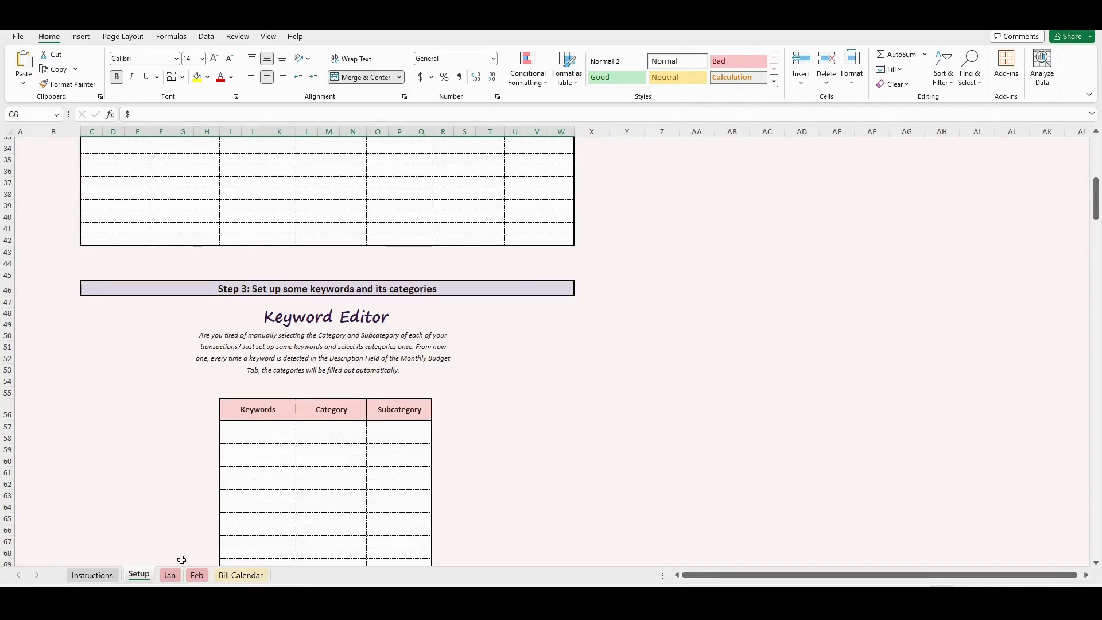
click(171, 573)
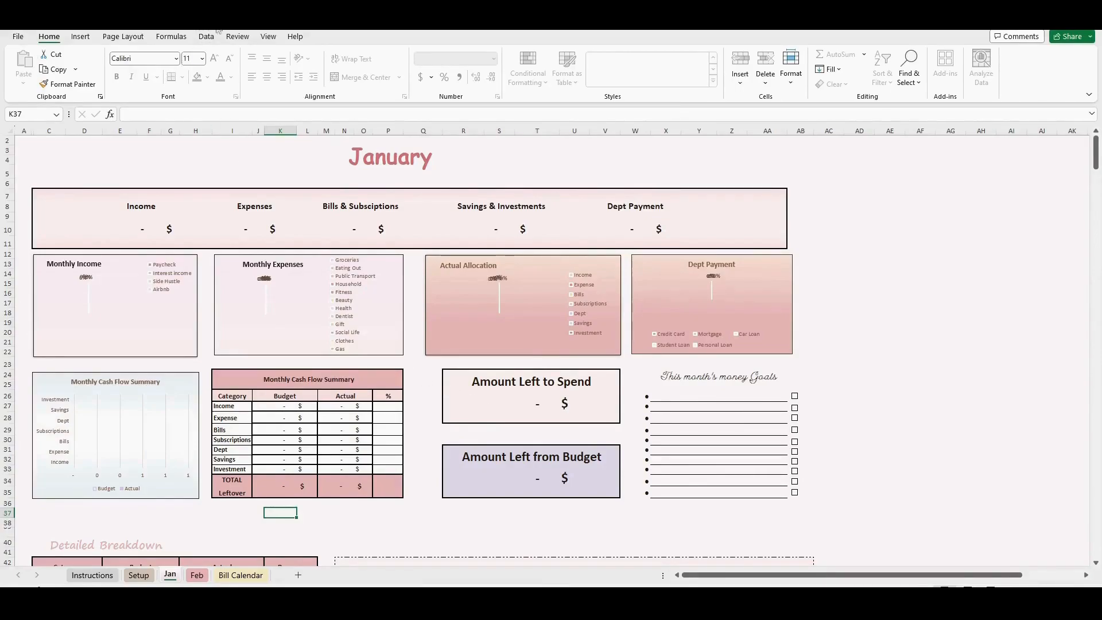
click(237, 36)
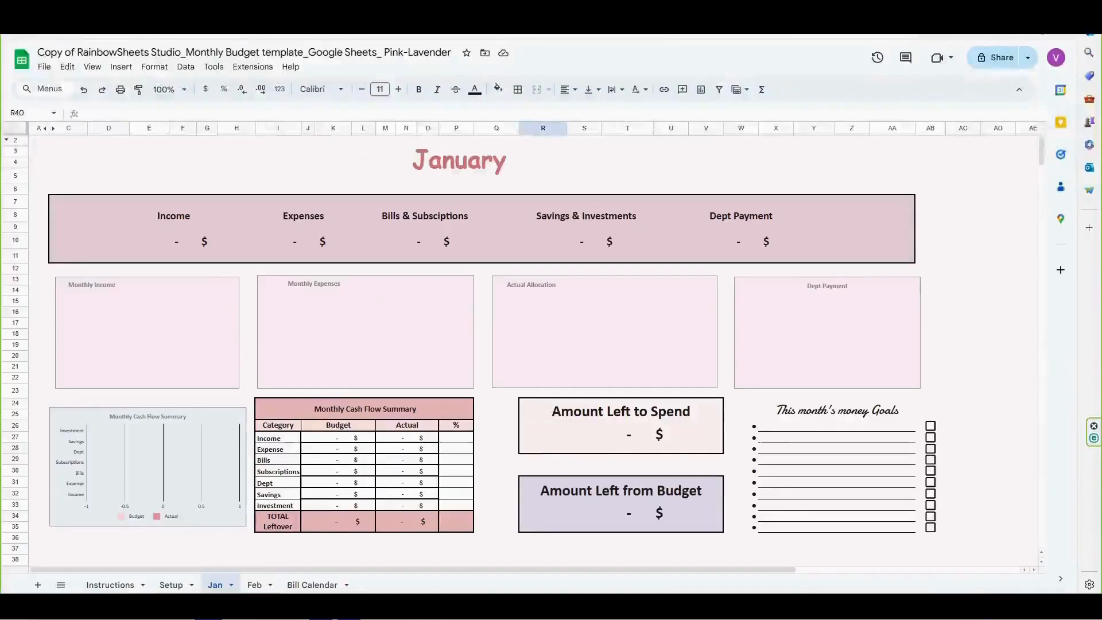
Switch to the Google Sheets version and inspect the protected ranges of the Jan sheet, opening the range G44:L264.
click(185, 66)
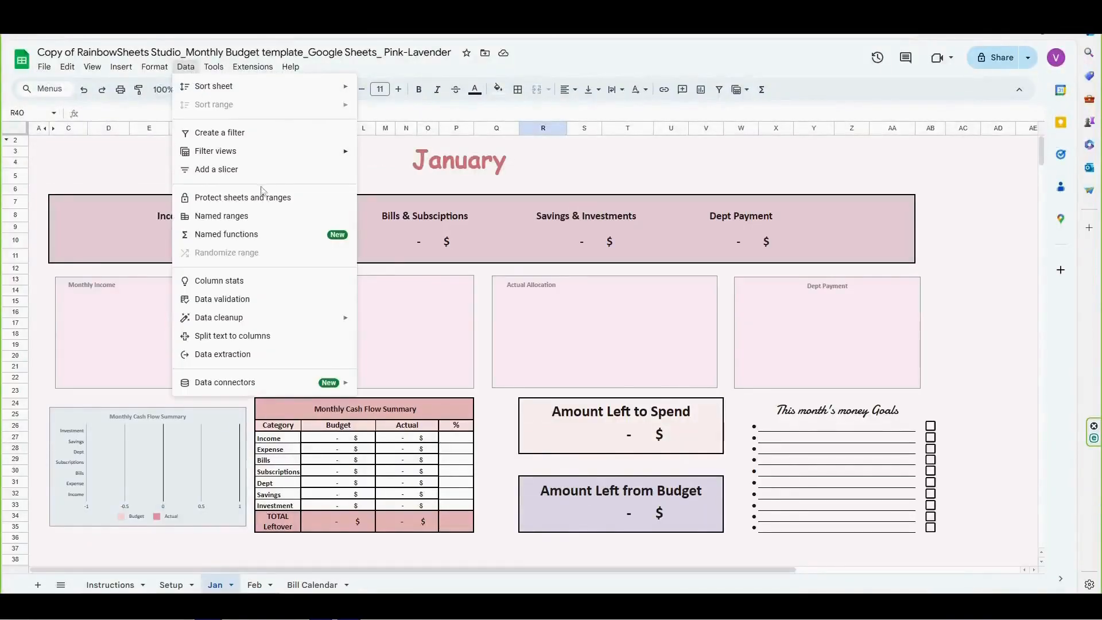
click(232, 201)
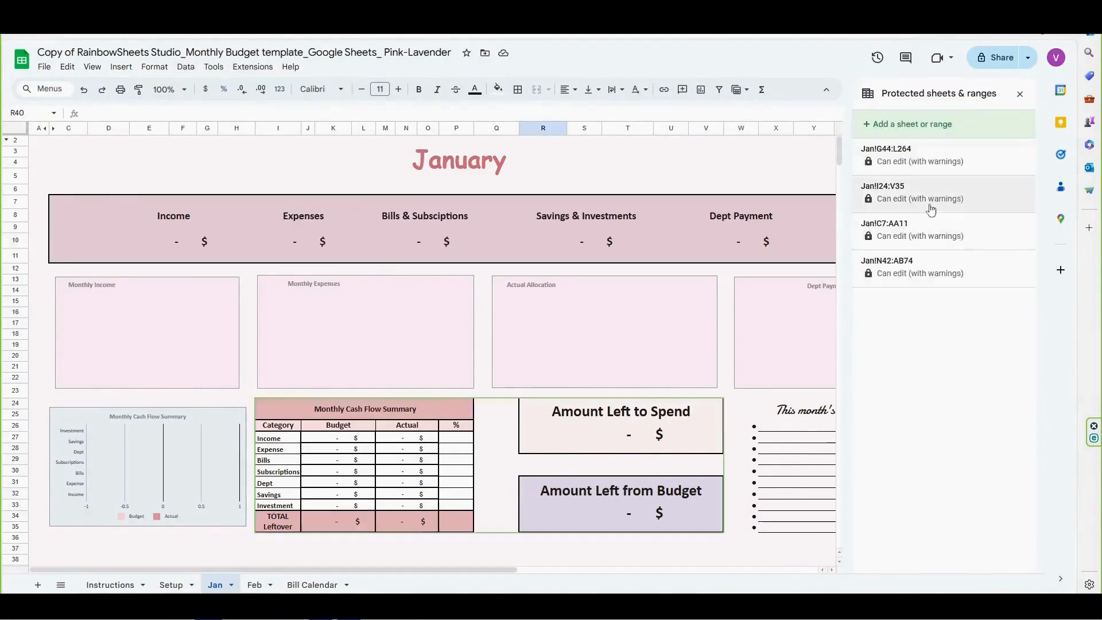
click(975, 169)
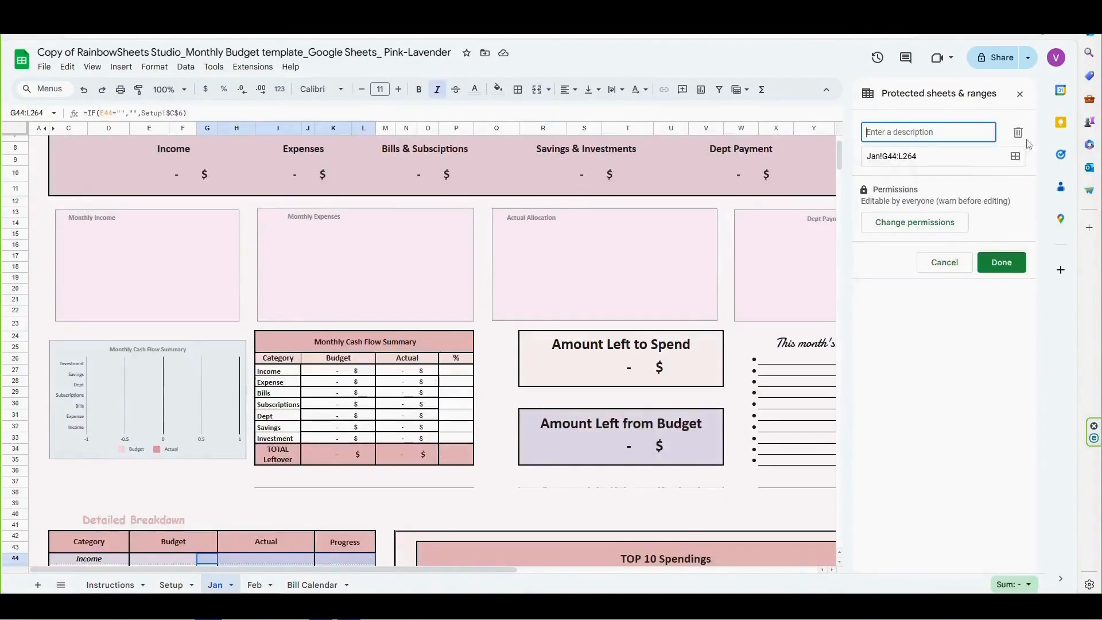
click(603, 482)
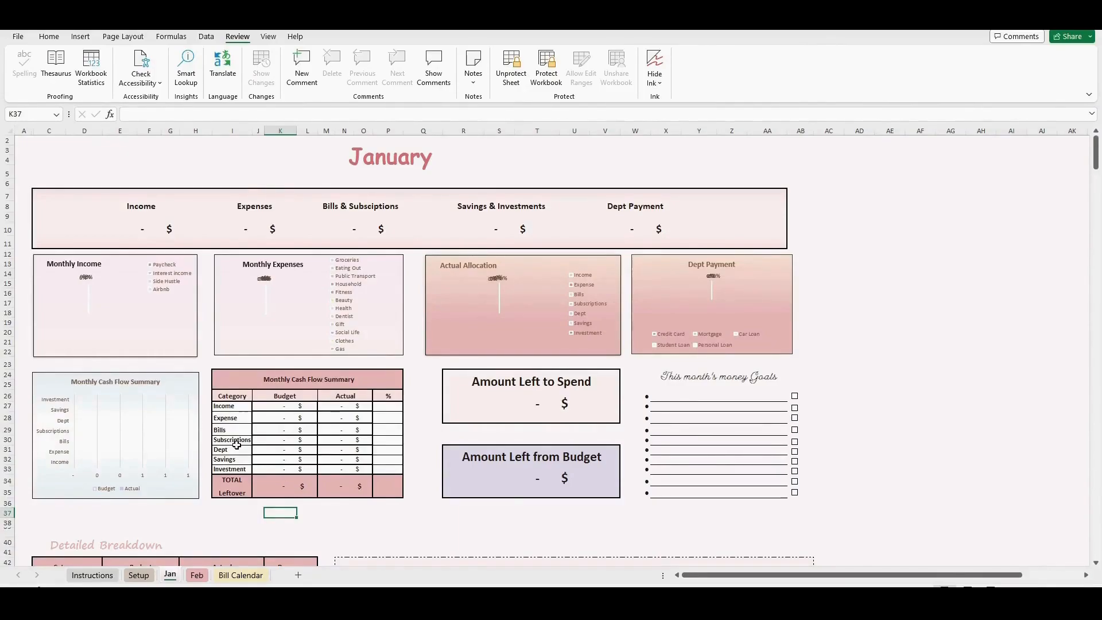
In the Detailed Breakdown of the Excel Jan sheet, budget Paycheck at 2000, Interest income at 50 and Side Hustle at 500.
scroll(400, 247, down, 5)
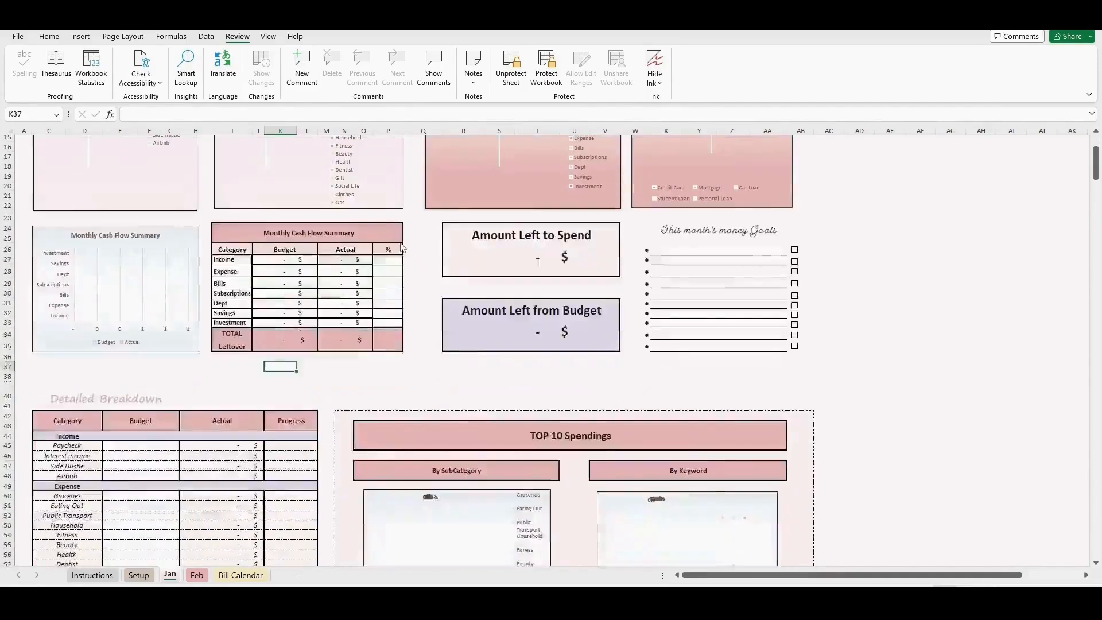
scroll(401, 247, down, 1)
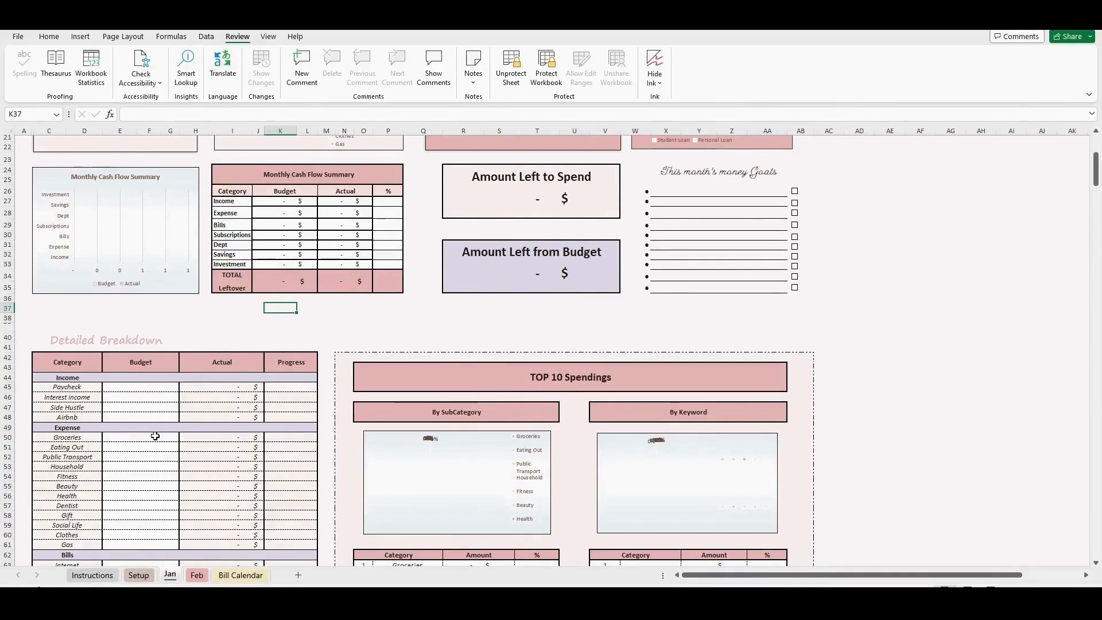
click(120, 390)
text(2000)
key(Return)
text(50)
key(Return)
text(500)
key(Return)
Enter the Airbnb budget 1000 and the expense budgets 700, 600, 30, 80, 40, 60, 50, 20, 60, 50, 80 and 200 from Groceries to Gas.
text(1000 700 600 30 80 40 60)
key(Return)
text(50 20 60 50 80 200)
key(Return)
Budget the four bills at 40, 30, 50 and 50, and the four subscriptions at 15, 15, 15 and 20.
key(Return)
text(40 30 )
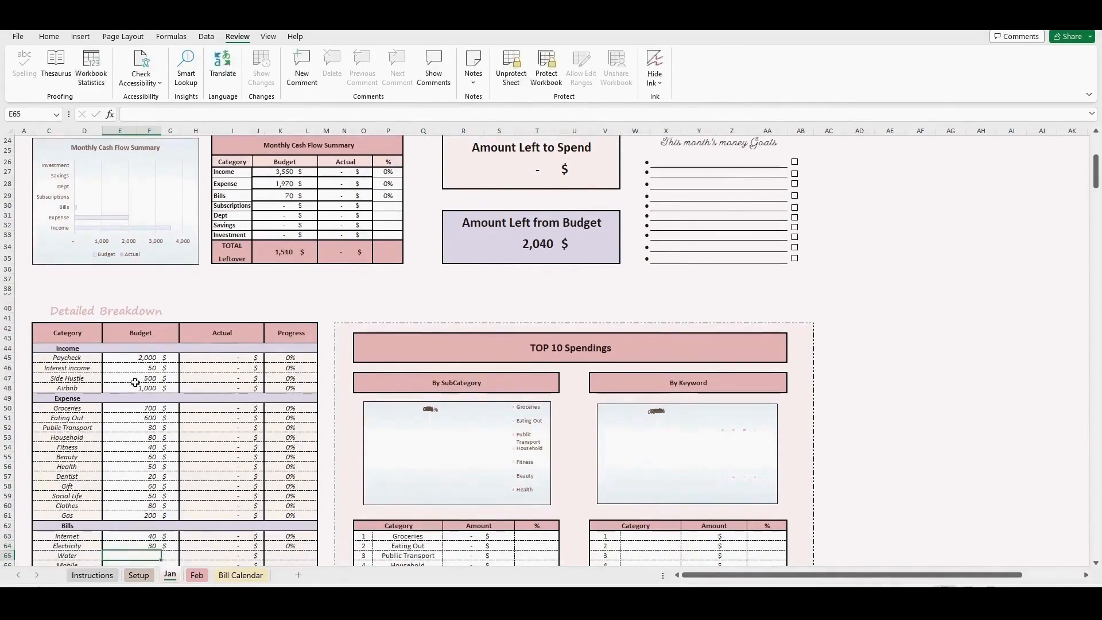
text(50 50)
key(Return)
text(15 15 15 20)
key(Return)
Enter the debt budgets 100, 500, 100, 50 and 50, the savings budgets 200, 50 and 50, and 100 for Bonds.
text(100 500 100 50 50)
key(Return)
text(200 50 50)
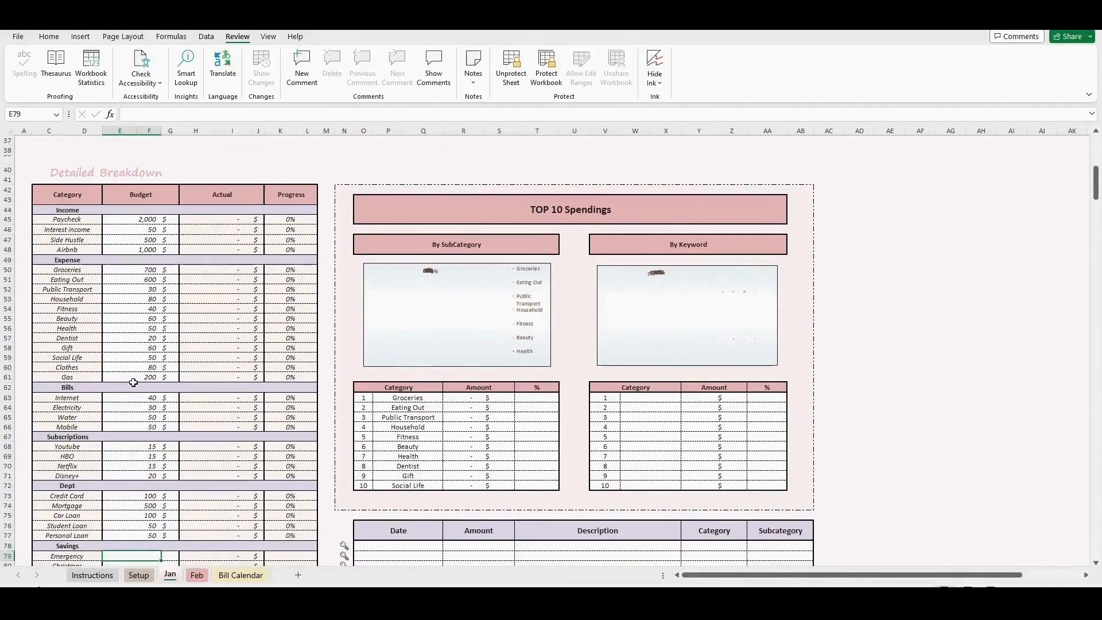
key(Return)
text(100)
key(Return)
Enter the date 1/1/2024 and the amount 2010 in the first row of the Jan transaction table.
scroll(134, 382, up, 13)
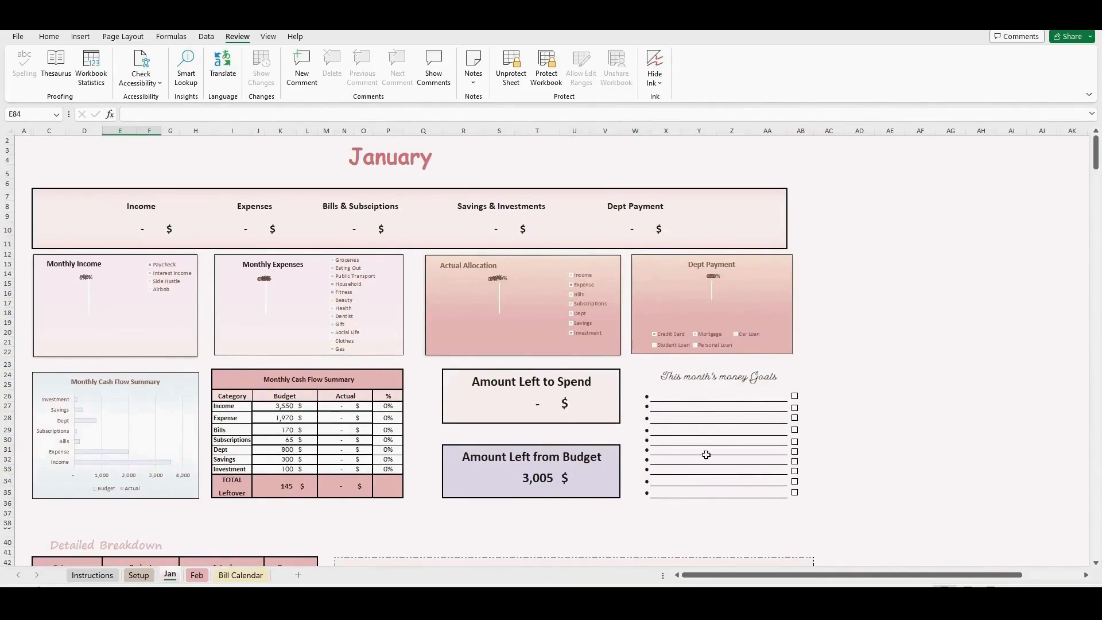
scroll(617, 427, down, 5)
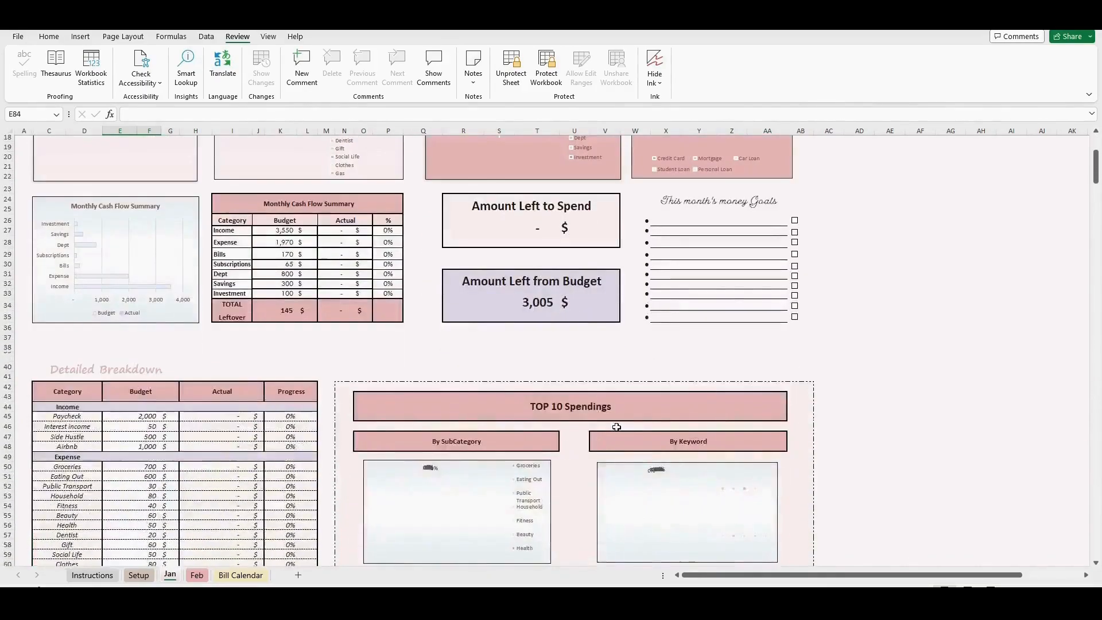
scroll(617, 427, down, 10)
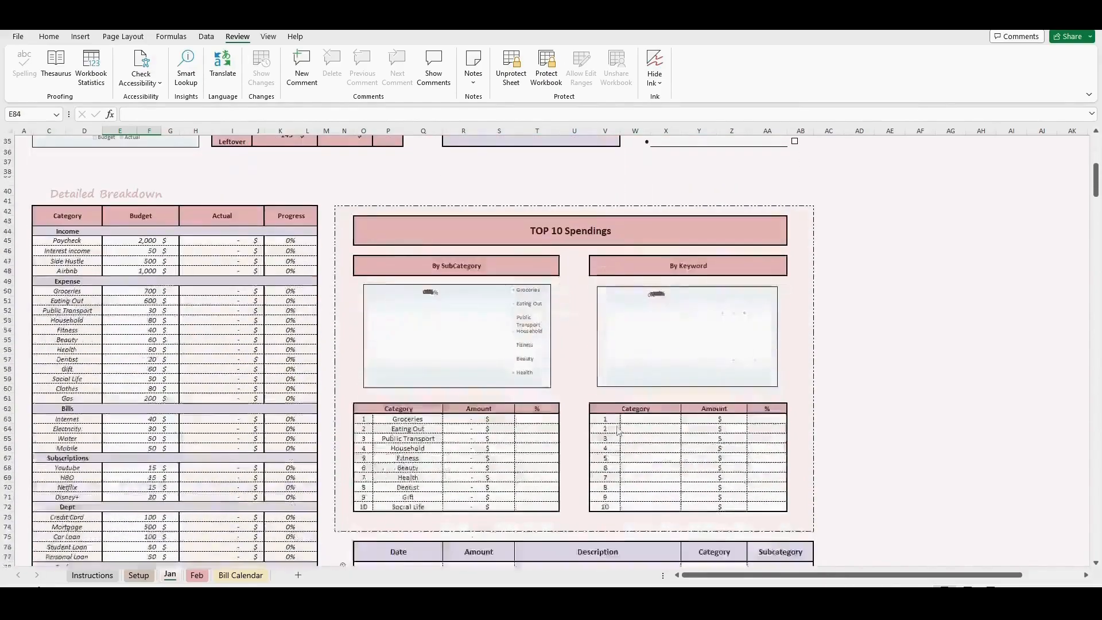
scroll(618, 431, down, 3)
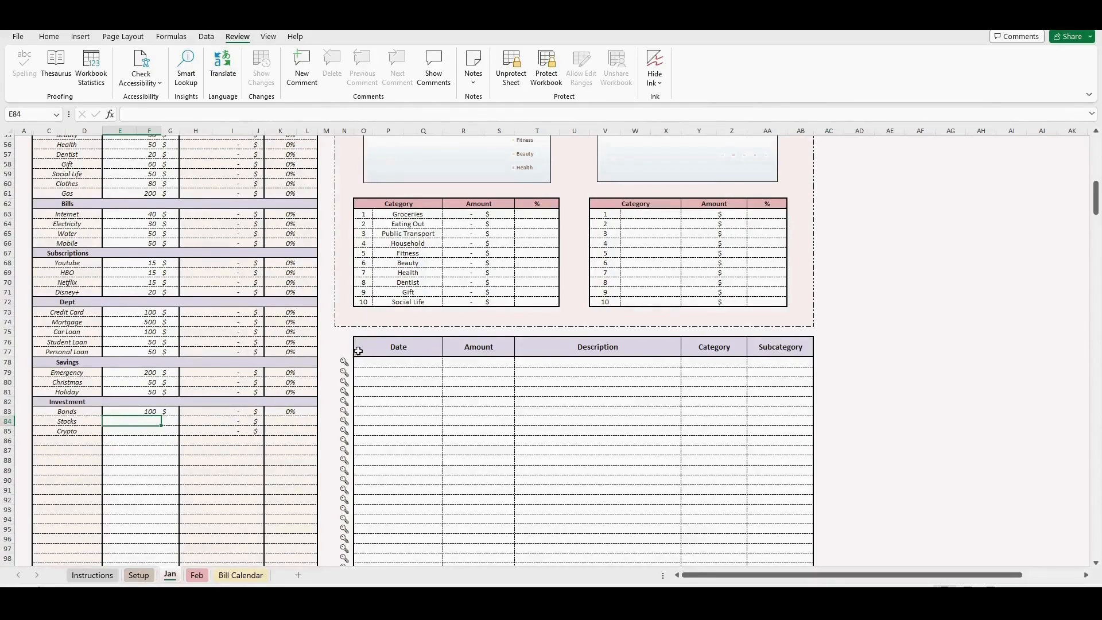
click(392, 367)
text(1/1/2024)
key(Return)
key(Up)
key(Tab)
text(2,0)
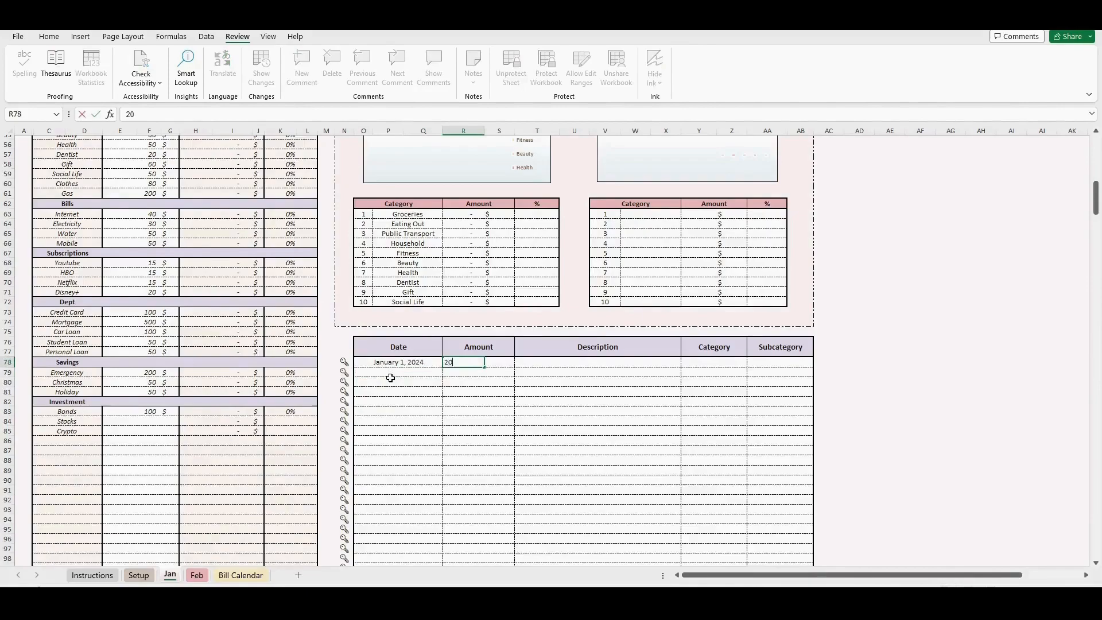
text(10)
key(Return)
key(Up)
key(Tab)
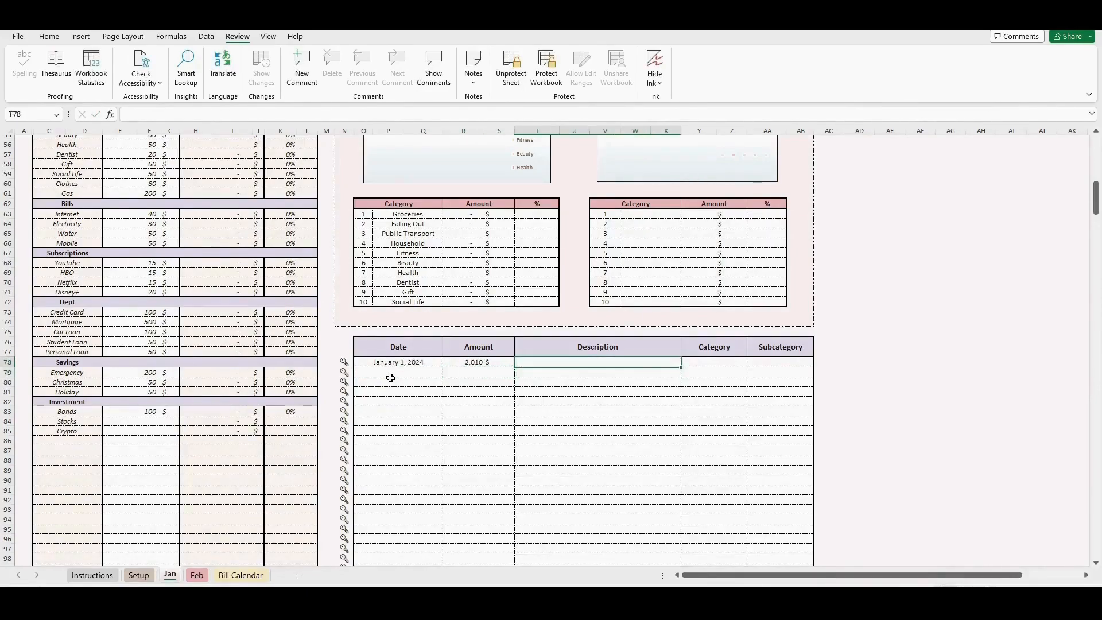
Describe the first transaction as Big Chocolate Company.
text(Big C)
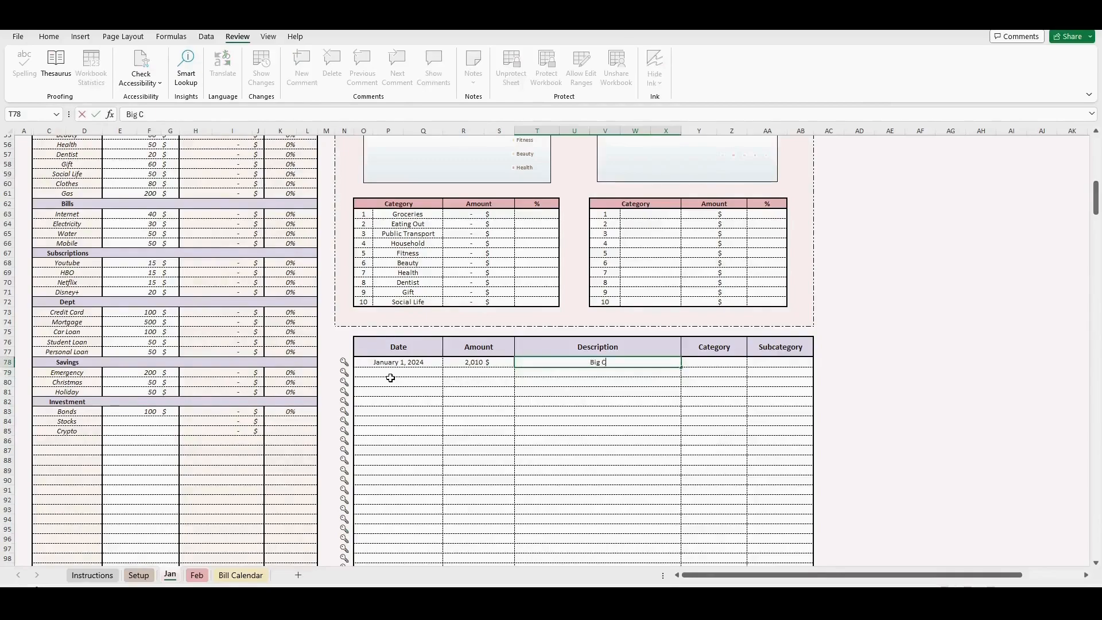
text(hocolate Company)
key(Return)
Set the first transaction's category to Income and its subcategory to Paycheck.
click(717, 365)
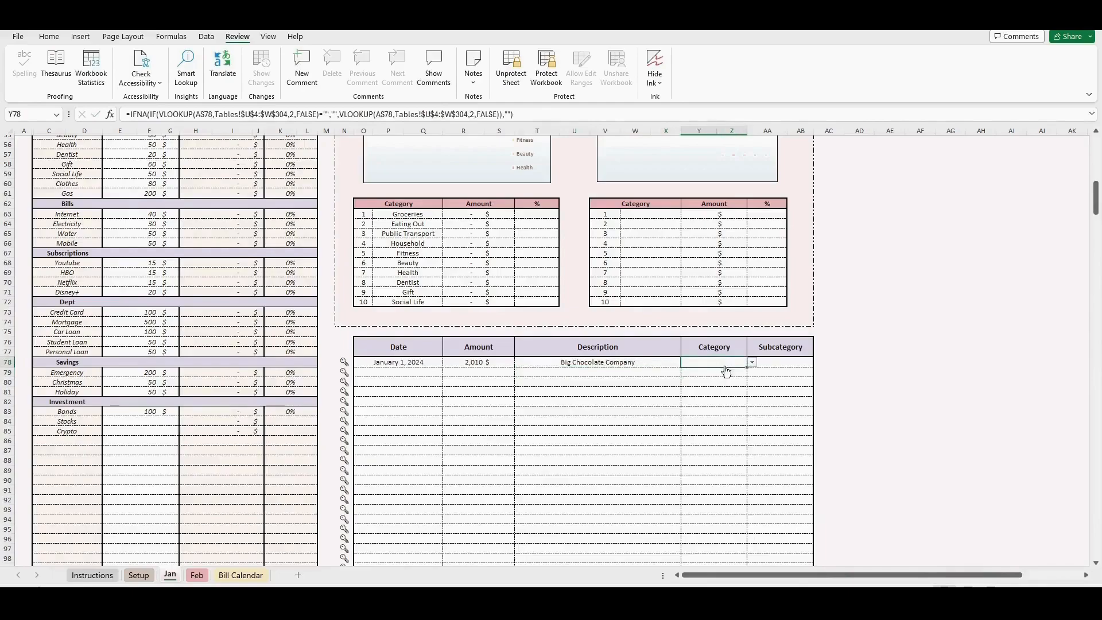
click(753, 364)
click(726, 371)
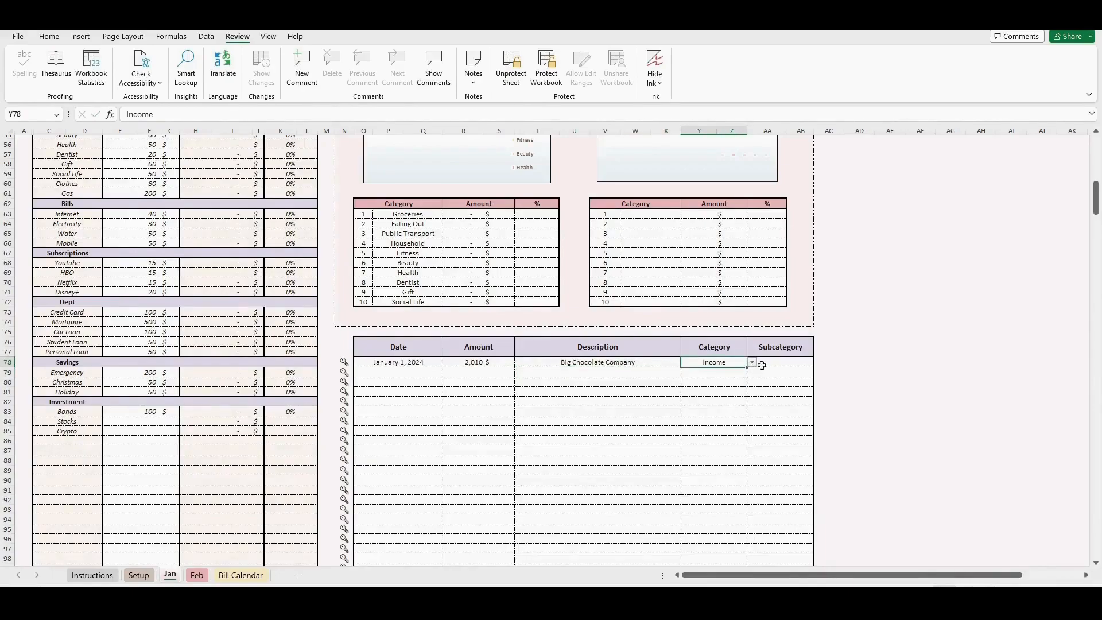
click(799, 366)
click(819, 362)
click(789, 374)
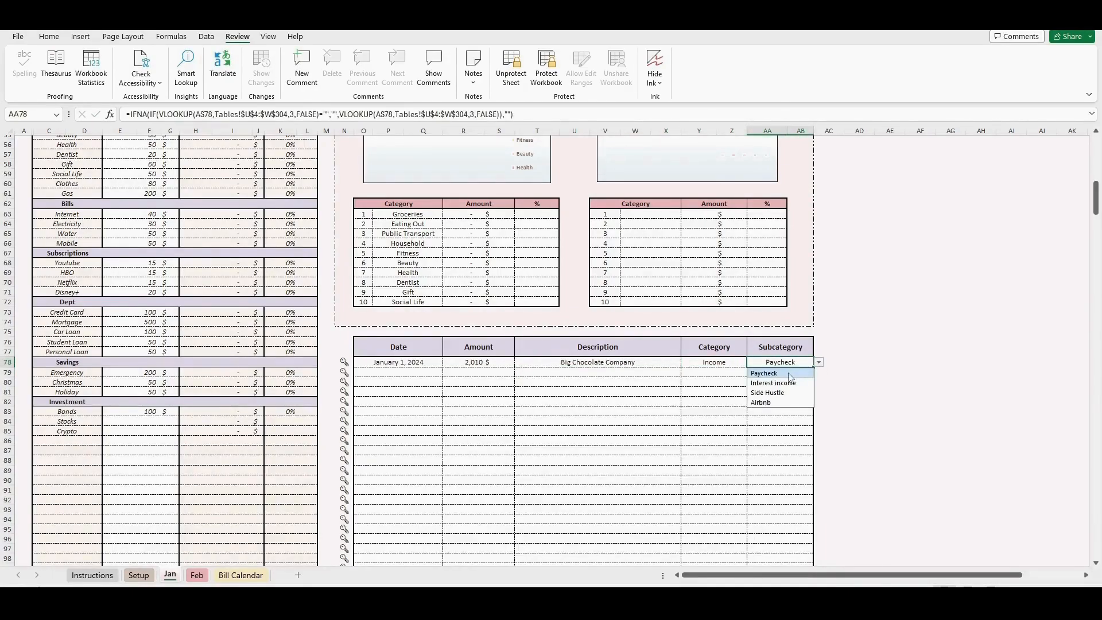
Enter the date 1/1/2024 and the amount 20 in the second row of the Jan transaction table.
click(386, 373)
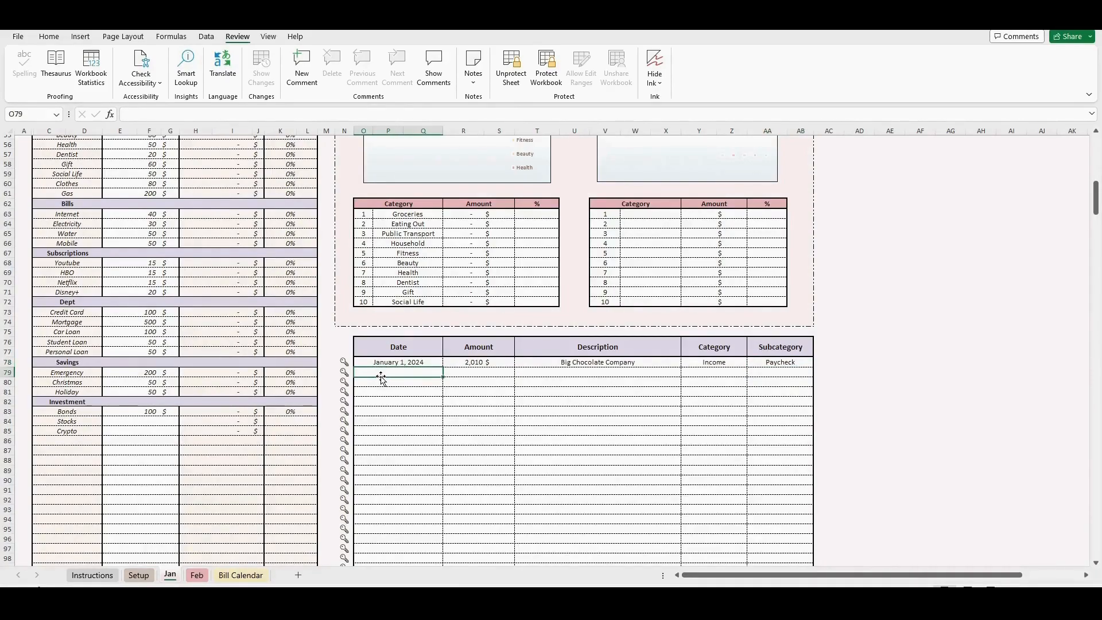
text(1/1/2024)
key(Return)
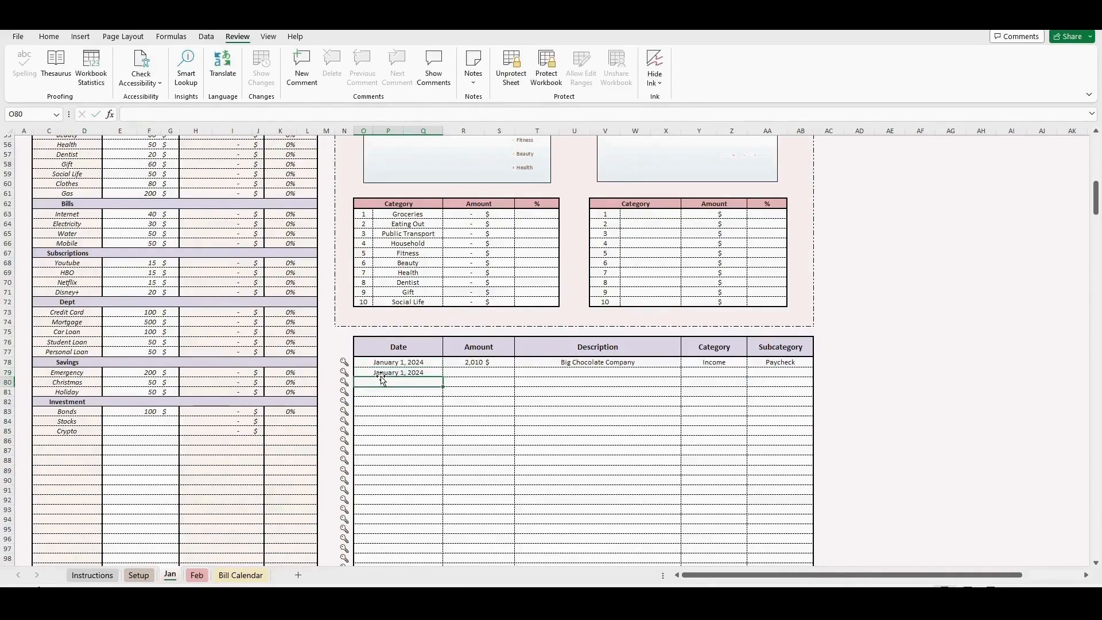
key(Up)
key(Right)
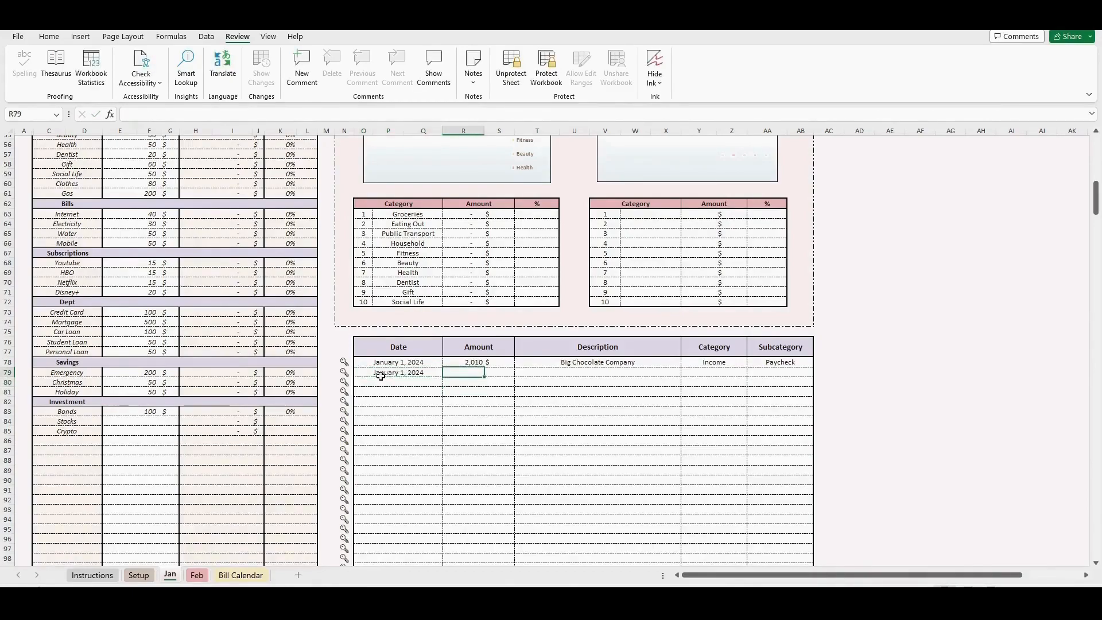
text(20)
key(Return)
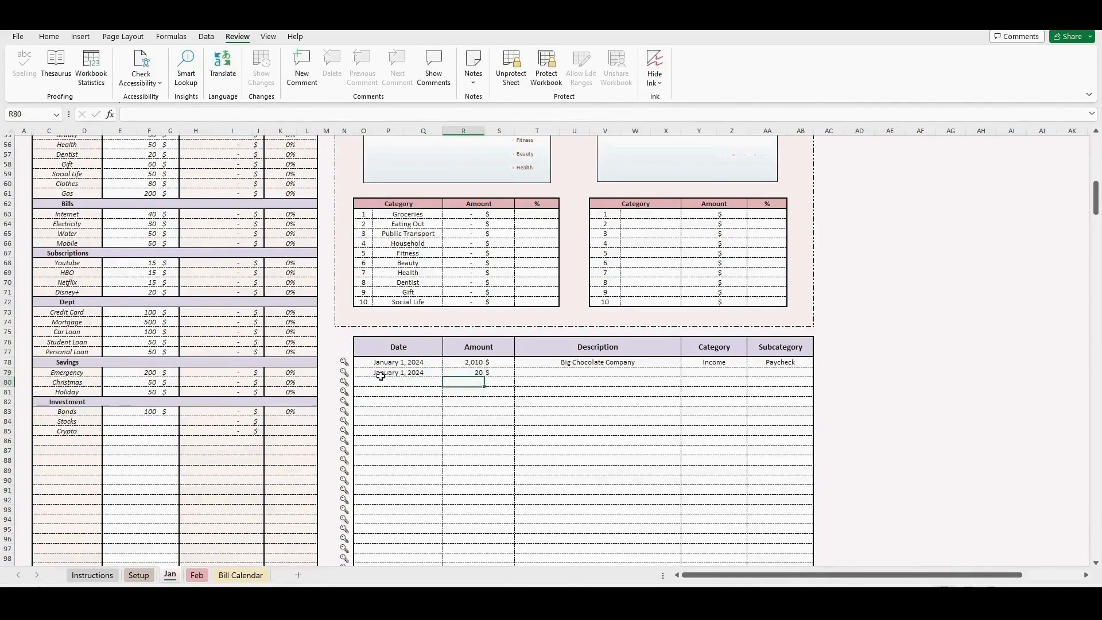
Describe the second transaction as Pizzastar.
key(Right)
key(Up)
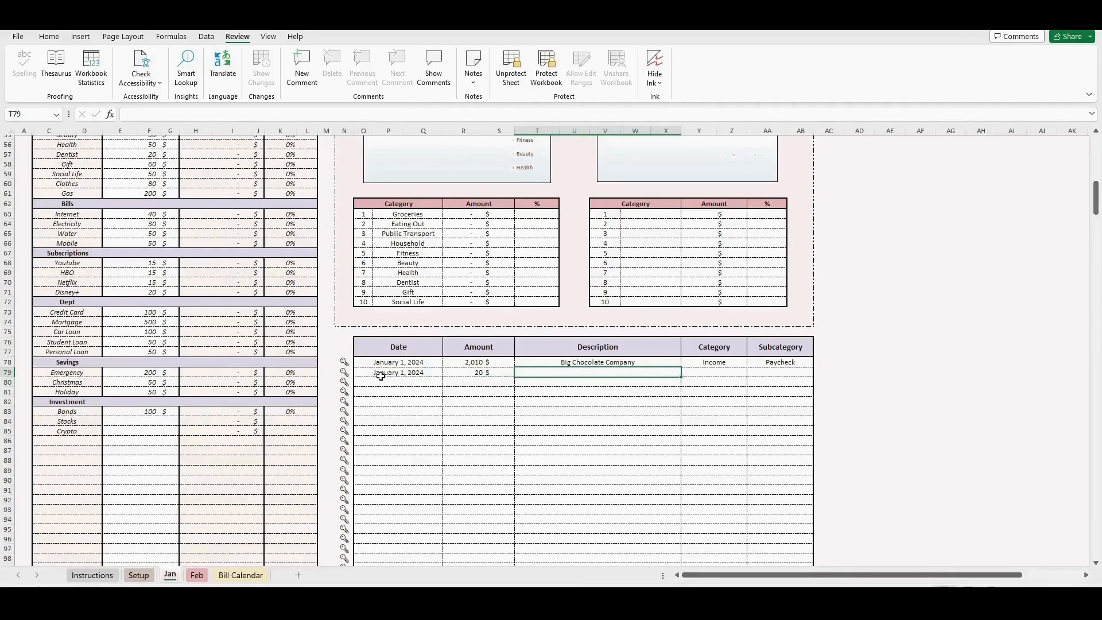
text(Pizzastar)
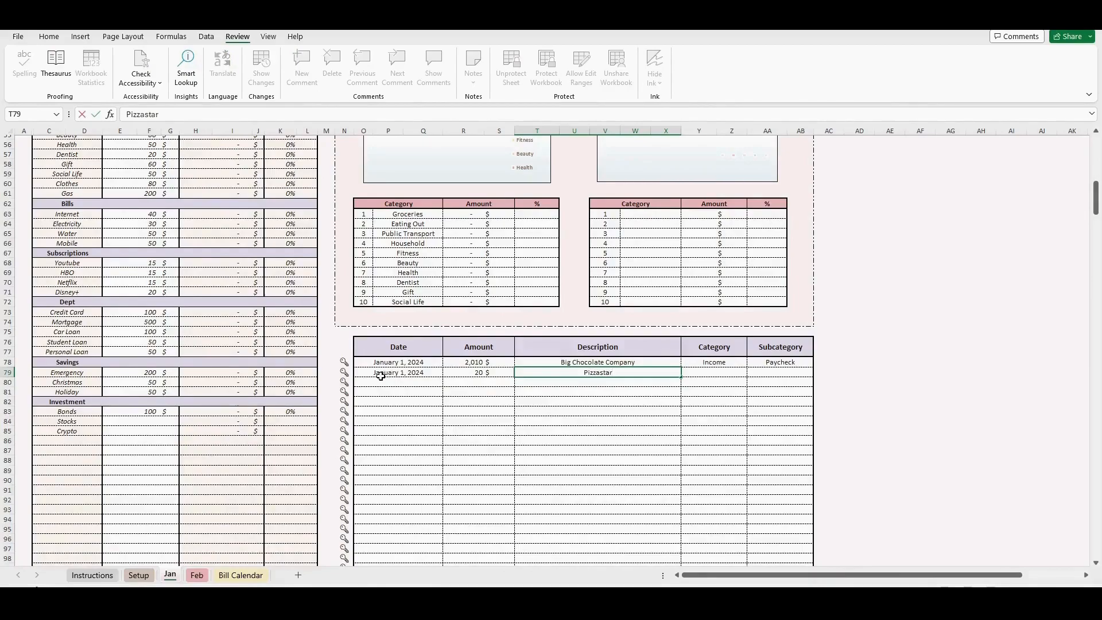
key(Return)
Set the second transaction's category to Expense and its subcategory to Eating Out.
click(725, 372)
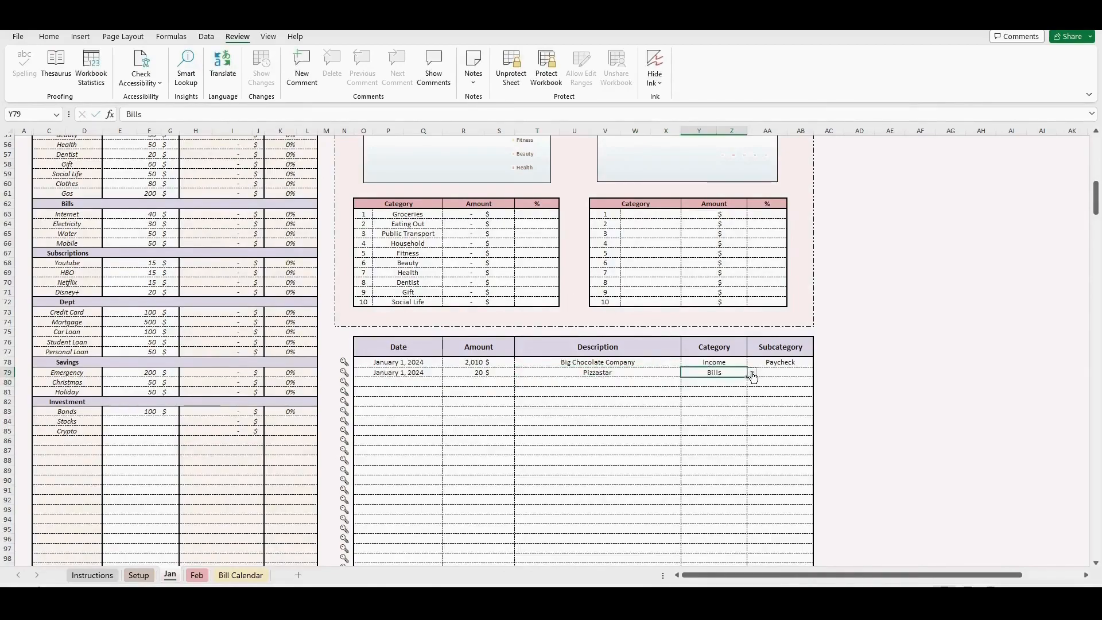
click(753, 373)
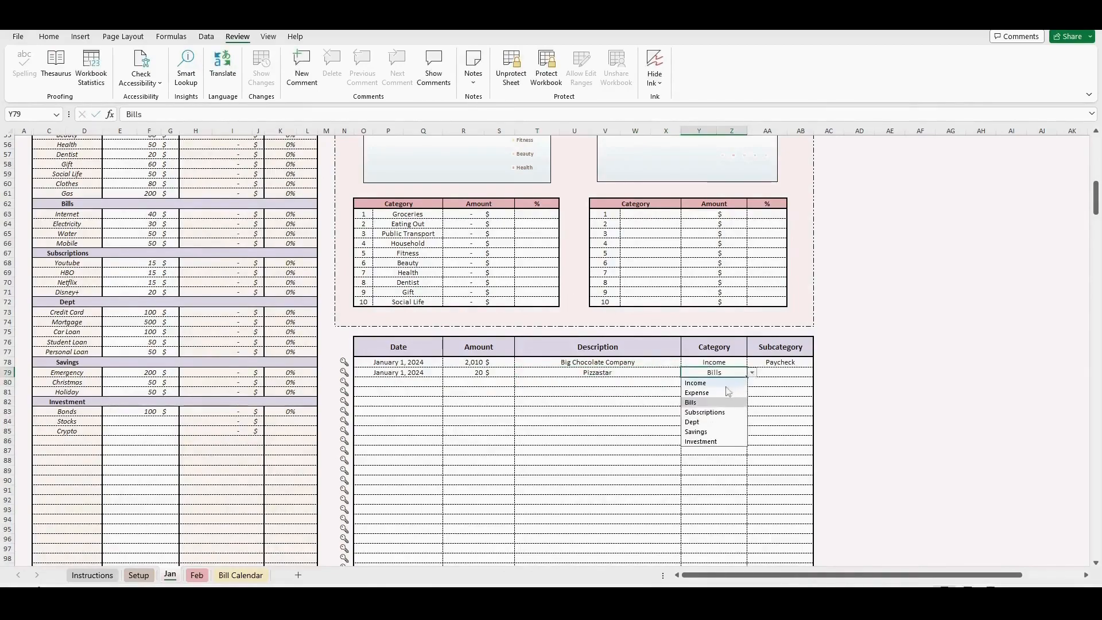
click(728, 392)
click(785, 374)
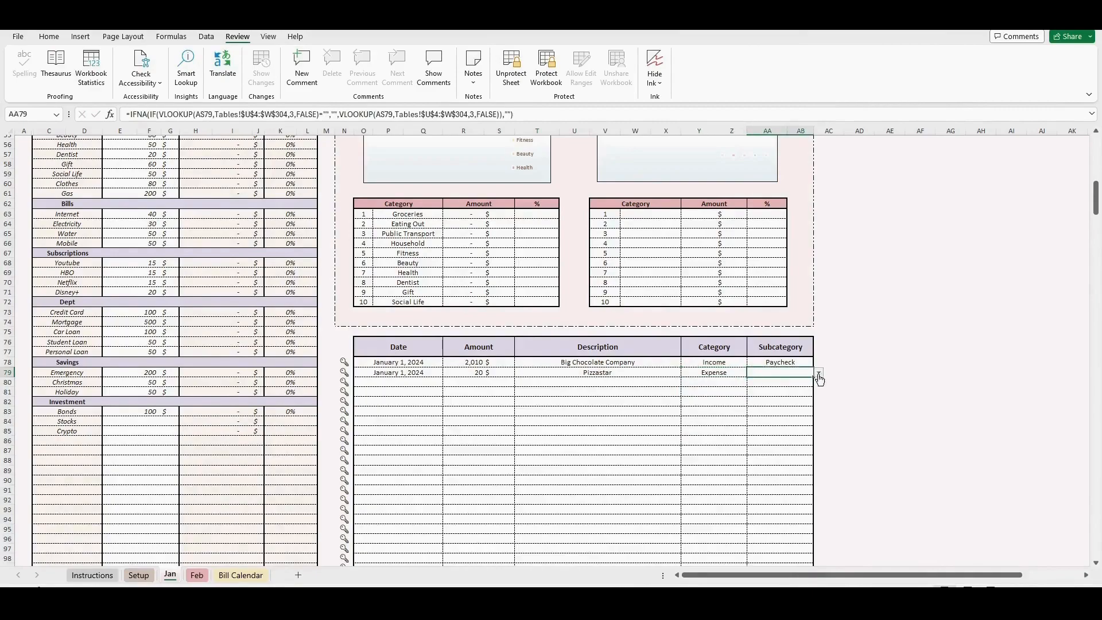
click(819, 373)
click(786, 393)
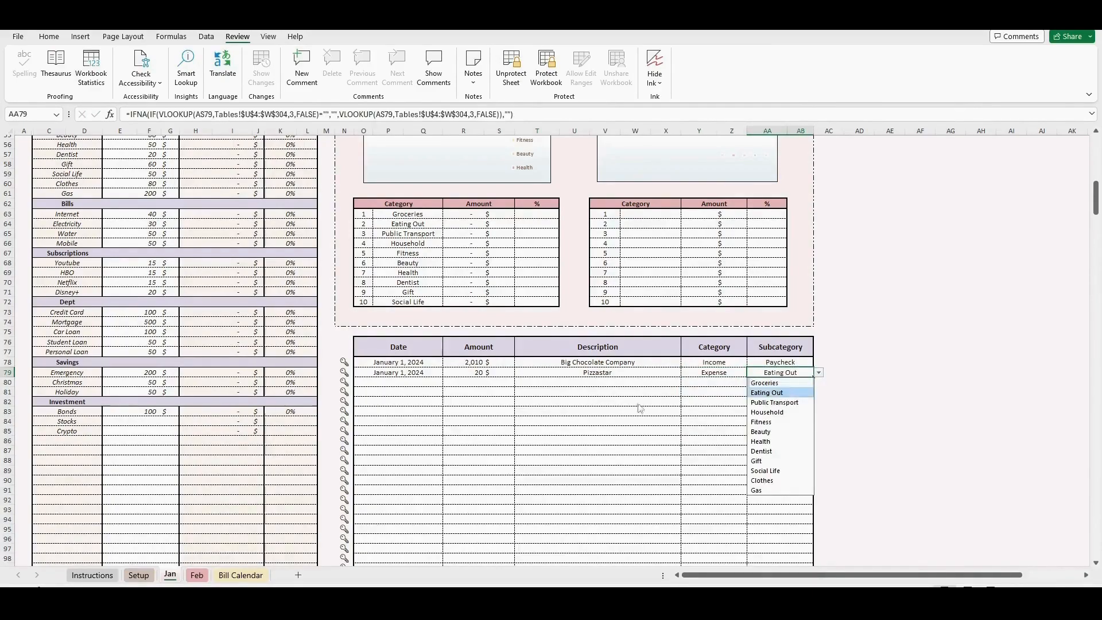
click(548, 403)
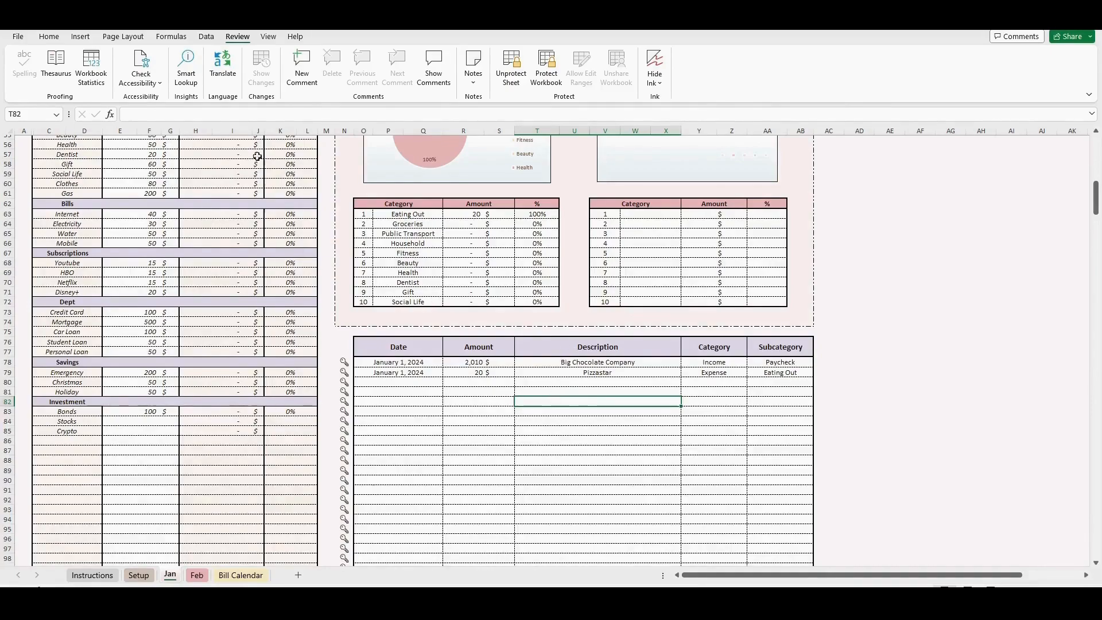
Undo the second transaction's entries as well as the first transaction's description, category and subcategory.
key(ctrl+z)
key(ctrl+z)
key(ctrl+z)
key(ctrl+z)
key(ctrl+z)
key(ctrl+z)
key(ctrl+z)
key(ctrl+z)
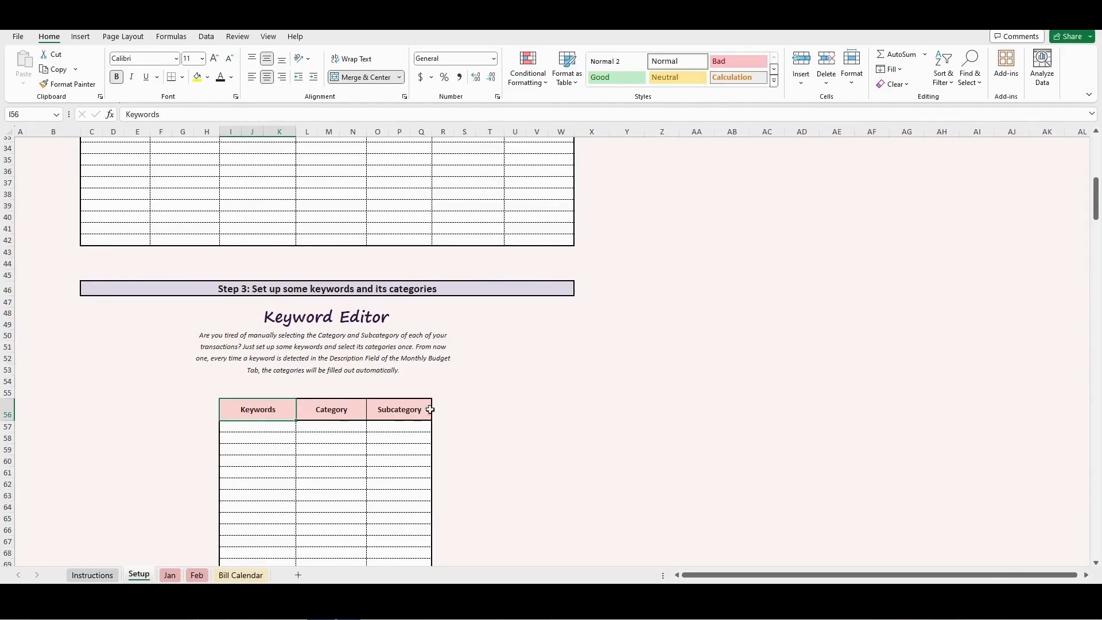
Add the keyword Chocolate Company to the Setup sheet's Keyword Editor with category Income and subcategory Paycheck.
double_click(272, 426)
text(Cho)
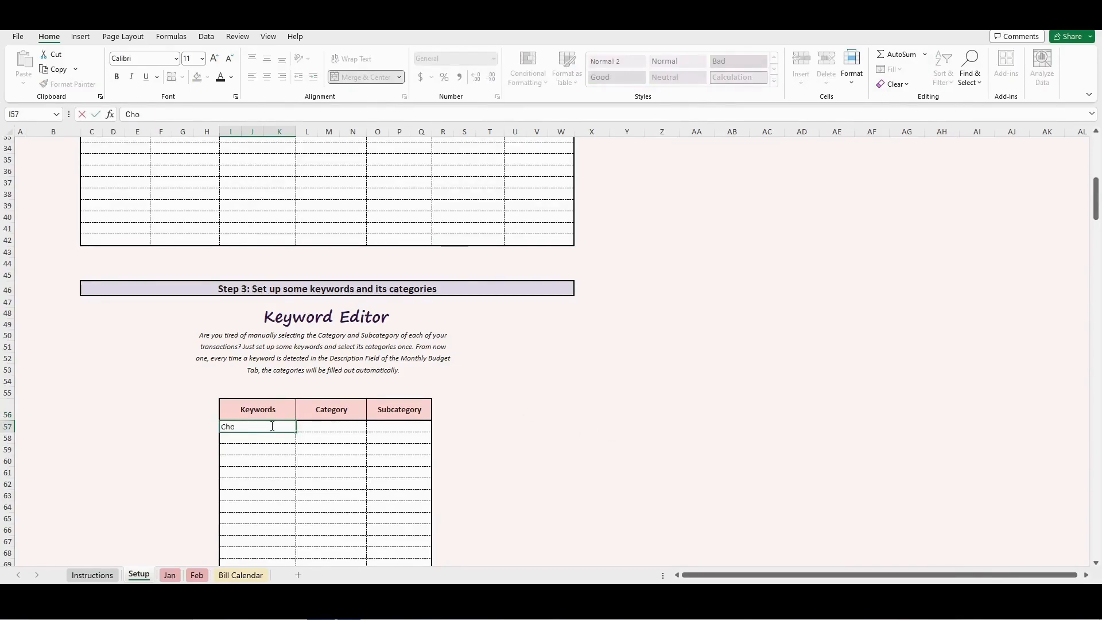
text(colate Company)
key(Return)
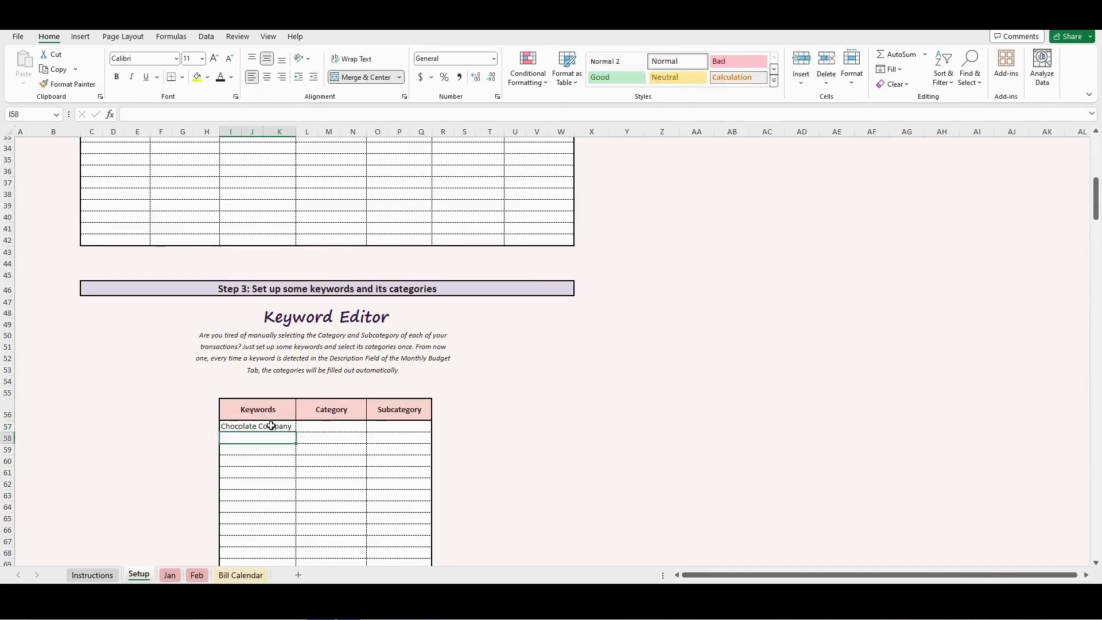
click(330, 426)
click(372, 426)
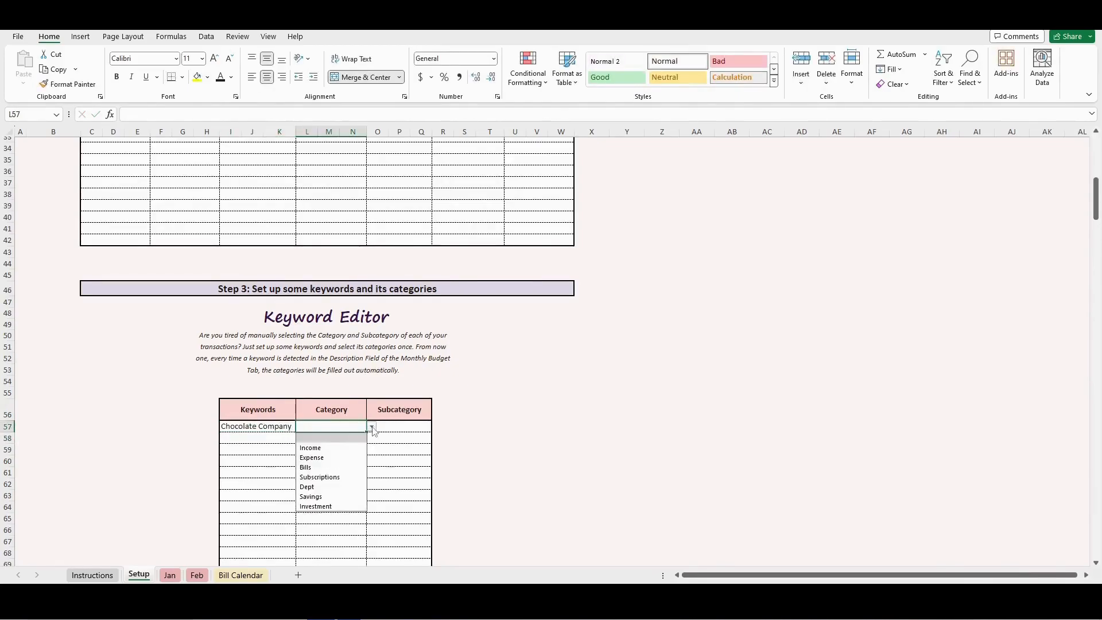
click(332, 445)
click(406, 425)
click(437, 426)
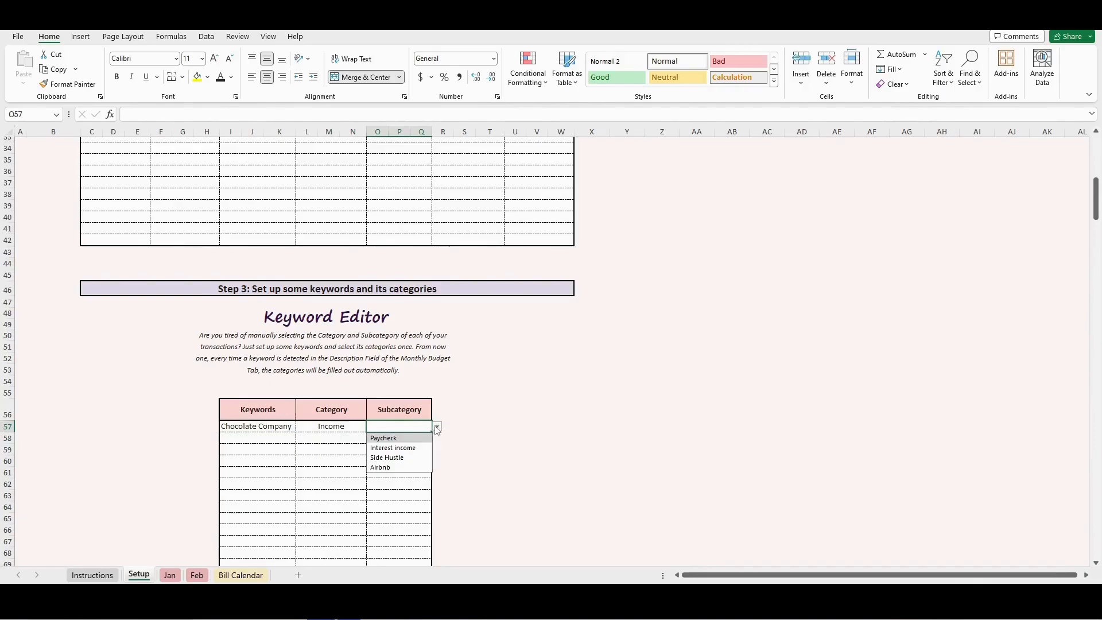
click(405, 439)
Add the keyword Pizzastar in the second Keyword Editor row with category Expense and subcategory Eating Out.
click(266, 441)
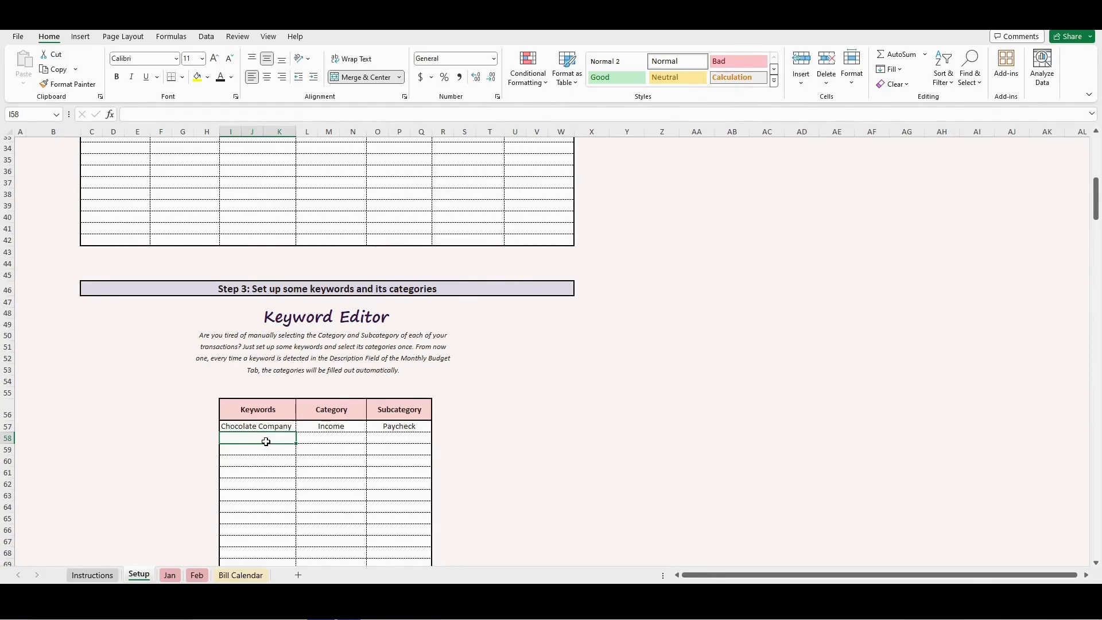
text(Pizzastar)
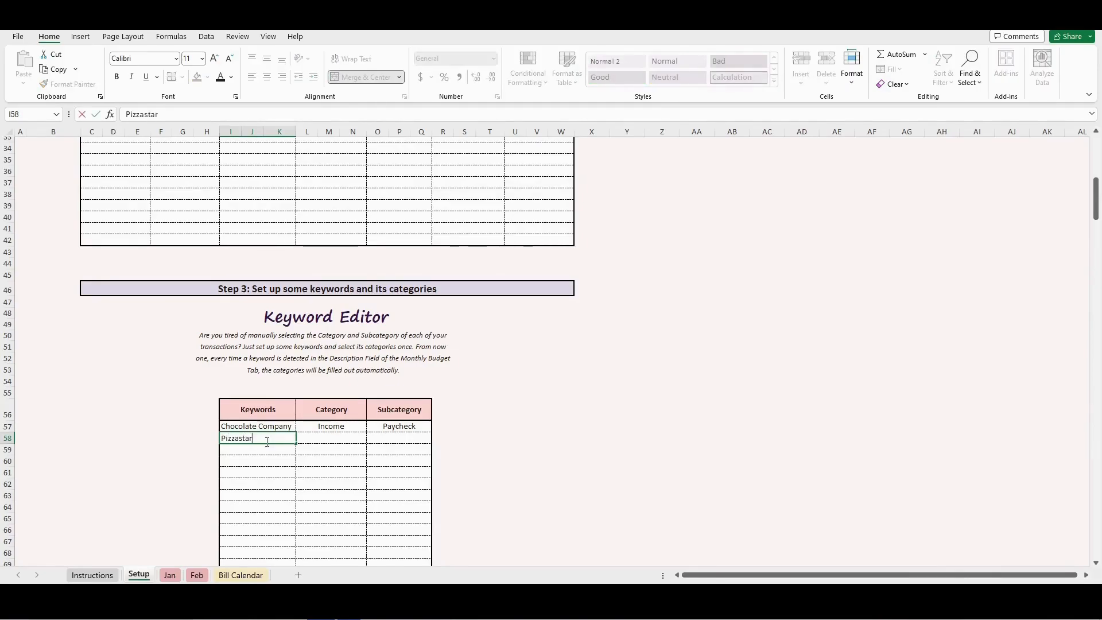
key(Return)
click(331, 439)
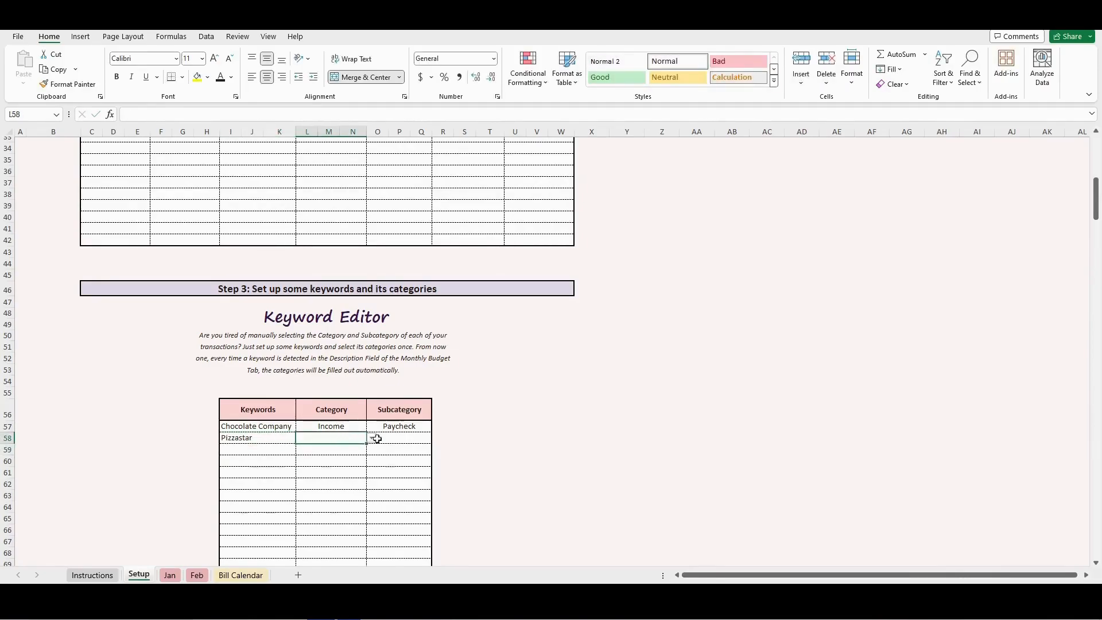
click(372, 439)
click(339, 468)
click(405, 440)
click(436, 439)
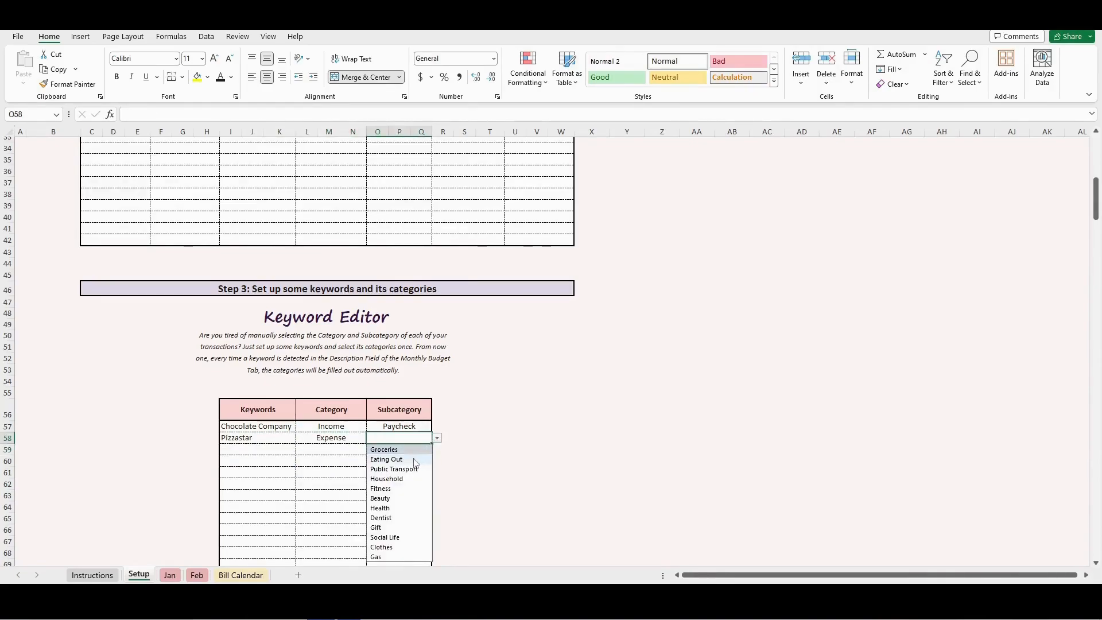
click(413, 459)
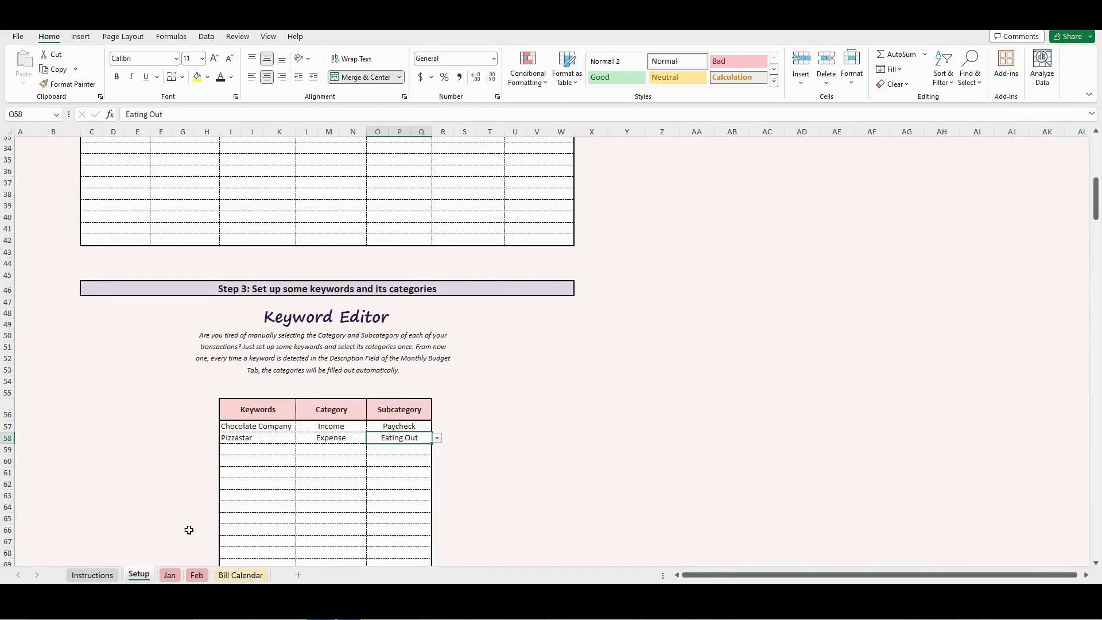
On the Jan sheet, describe the first transaction as Big Chocolate Company payslip.
click(171, 576)
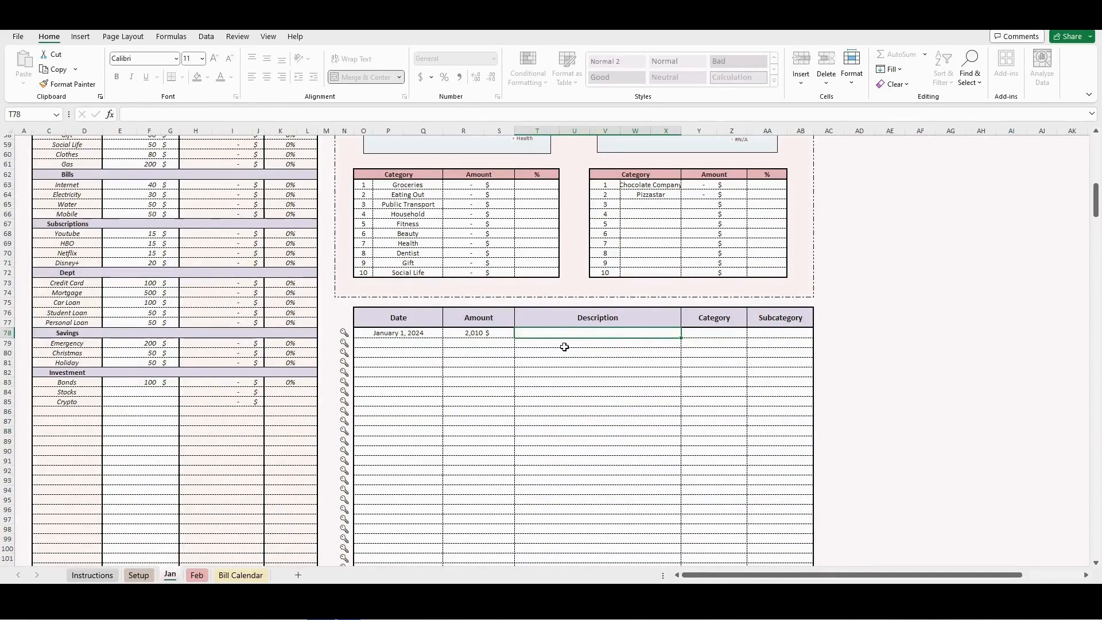
text(Big)
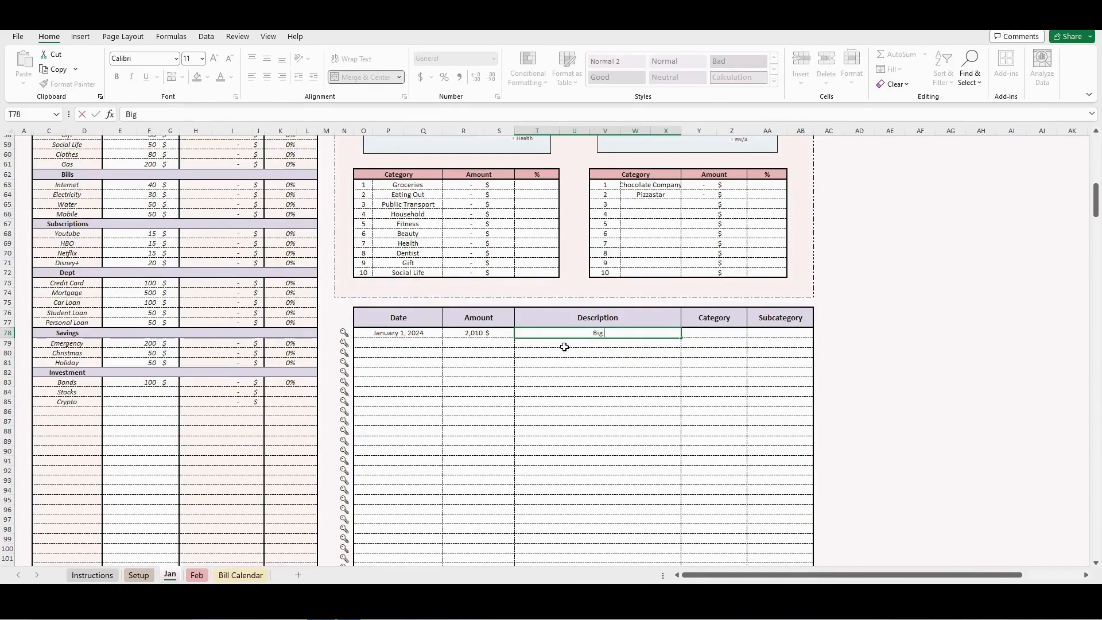
text( Chocolate Company payslip)
key(Return)
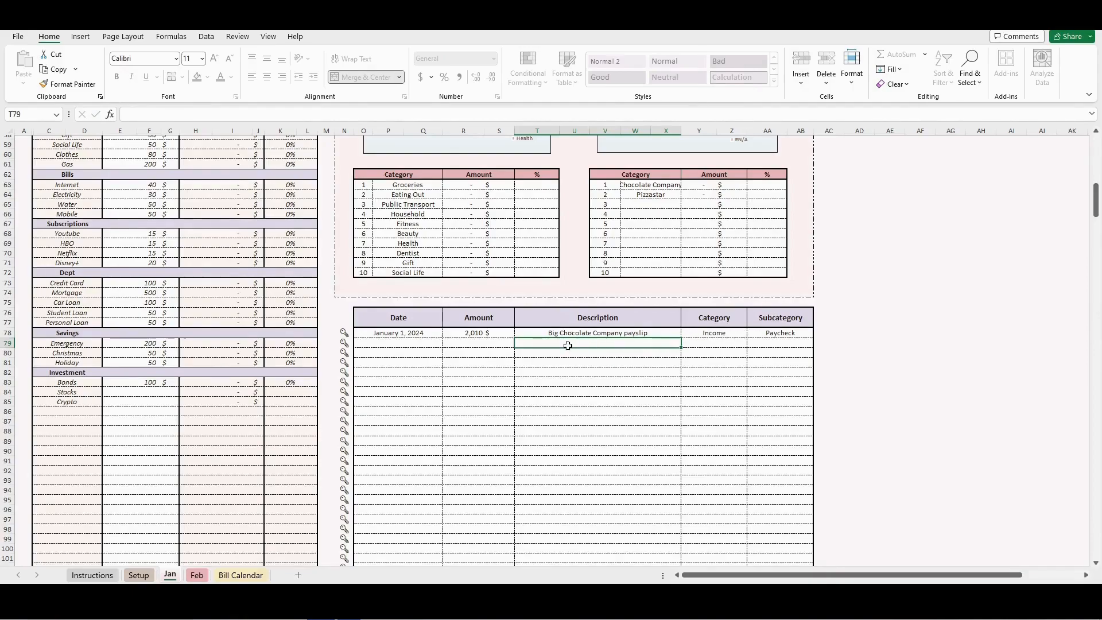
Describe the second transaction as Pizzastar and the third as 121323 pizzastar 234324.
text(Pizzastar)
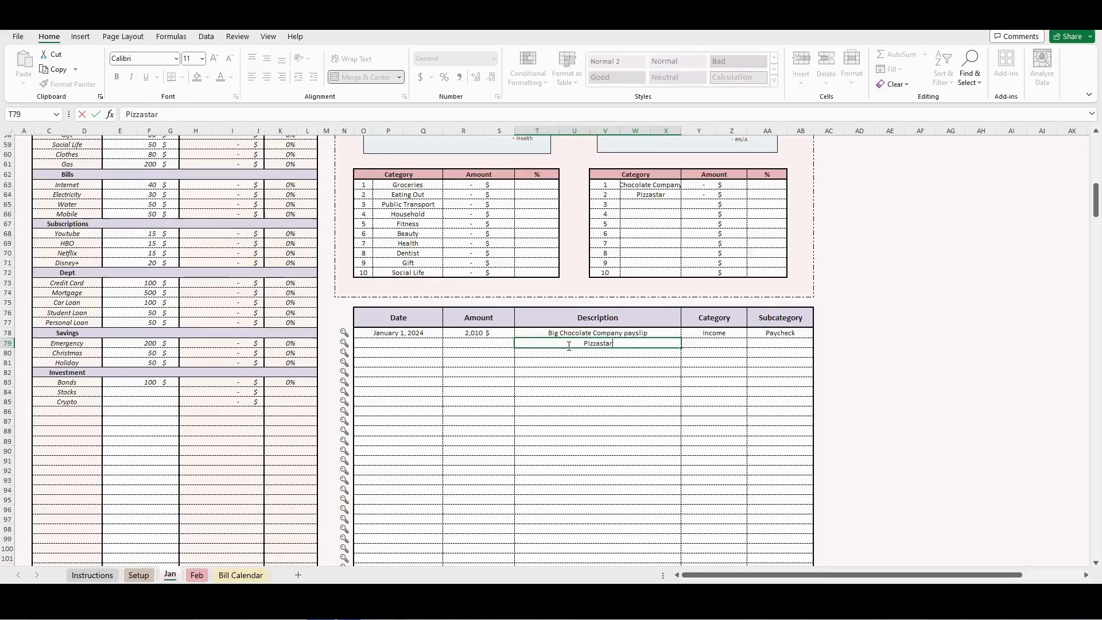
key(Return)
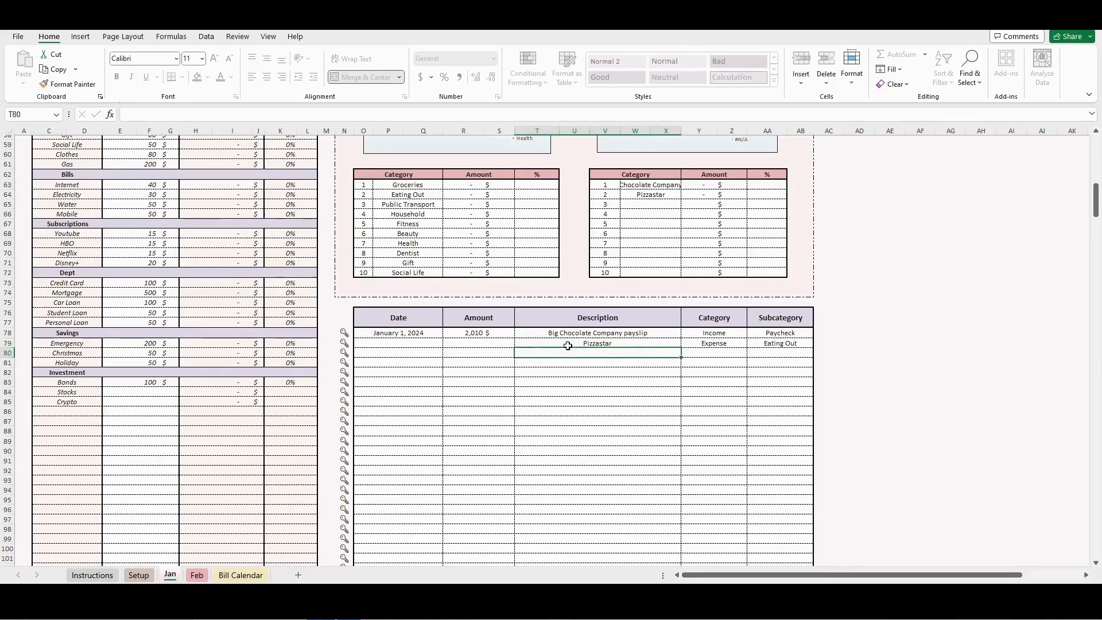
text(121323)
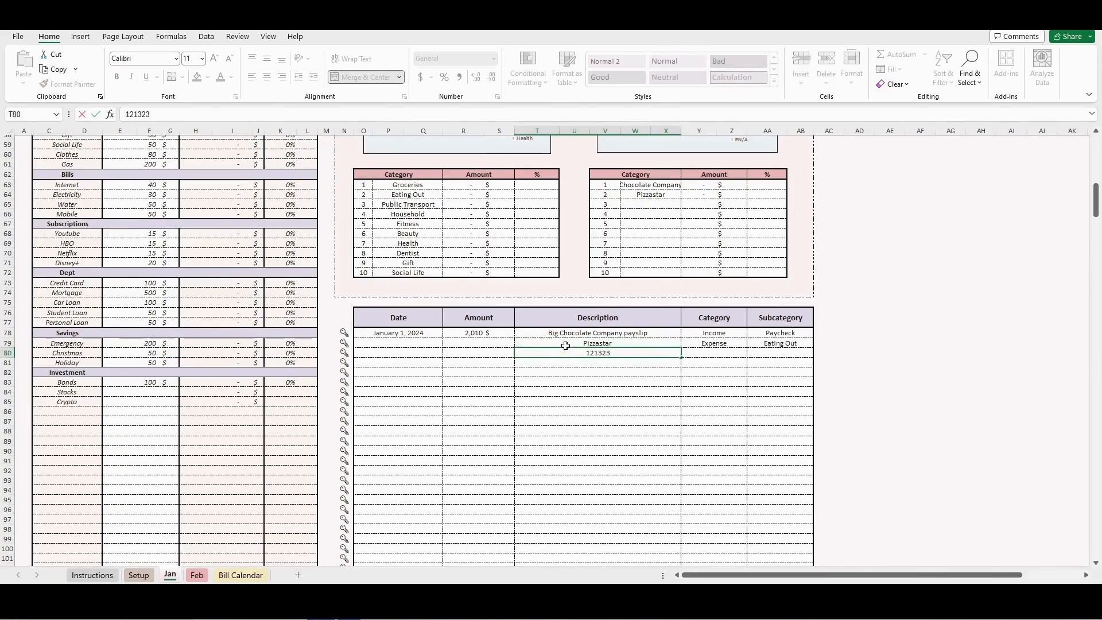
text( pizzastar 234324)
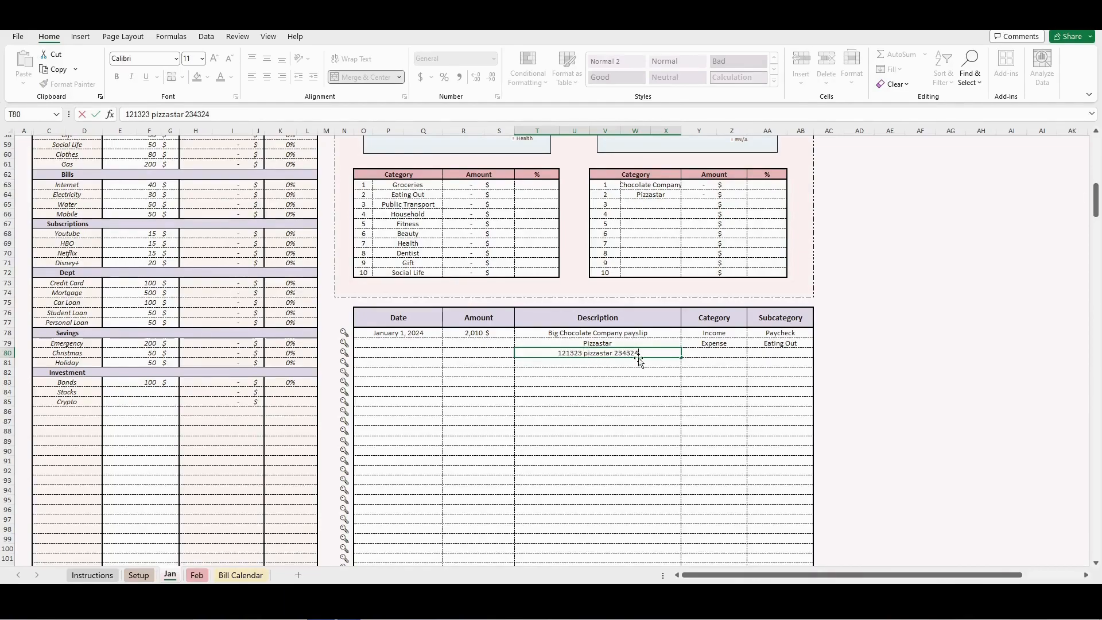
key(Return)
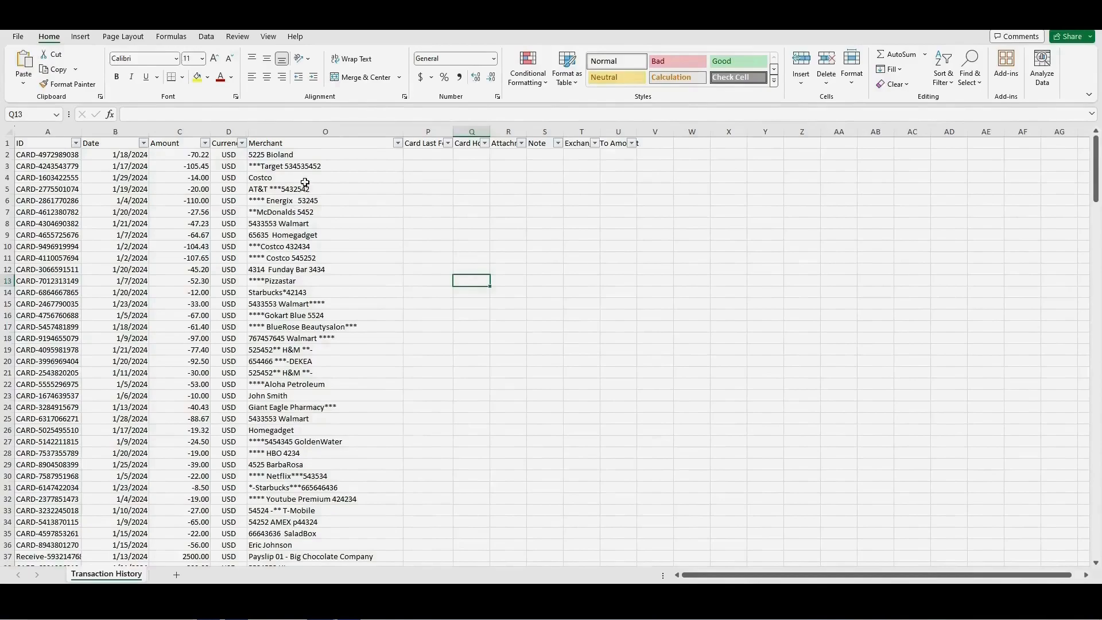
Switch to the budget workbook and add keywords Cashback (Income, Interest income), Burger King and McDonalds (Expense, Eating Out), and Bluerose (Expense, Beauty).
click(298, 131)
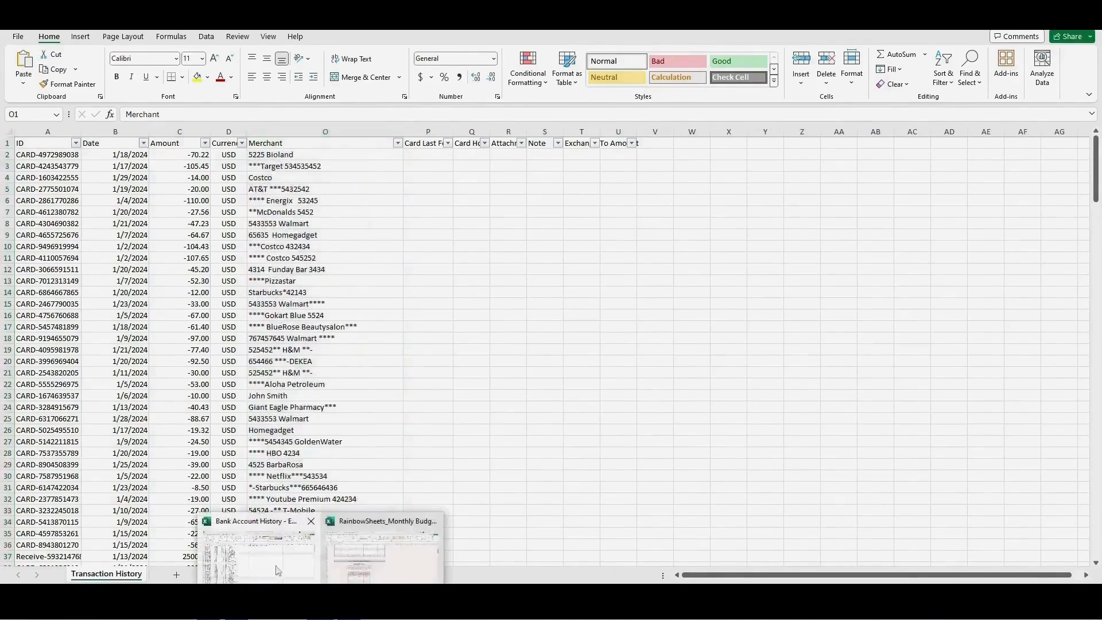
click(344, 567)
click(260, 455)
text(Cashback)
double_click(256, 467)
text(Burger King)
click(258, 479)
text(McDonaldsBluerose)
key(Return)
Add the keywords Airbnb (Income, Airbnb), Water (Bills, Water), Energix (Bills, Electricity) and Costco (Expense, Groceries).
click(261, 500)
text(AirbnbWater)
click(371, 514)
text(Energix)
click(420, 524)
text(Costco)
click(437, 536)
click(386, 417)
Add Expense keywords Walmart and Bioland for Groceries, Starbucks and Trattoria for Eating Out, and H&M for Clothes.
scroll(259, 492, down, 2)
text(WalmartStarbucksBioland)
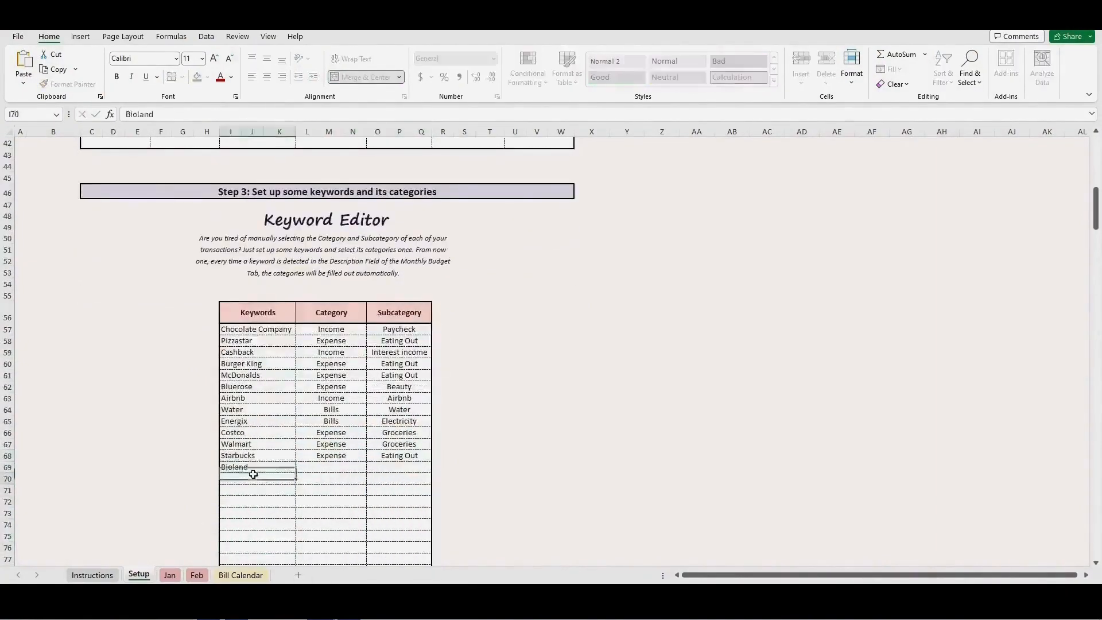
text(H&MTrattoria)
click(437, 490)
click(386, 381)
Add the keywords SaladBox (Expense, Eating Out), Amex (Dept, Credit Card) and Bloan (Dept, Car Loan).
text(SaladBox)
click(229, 512)
text(AmexBloan)
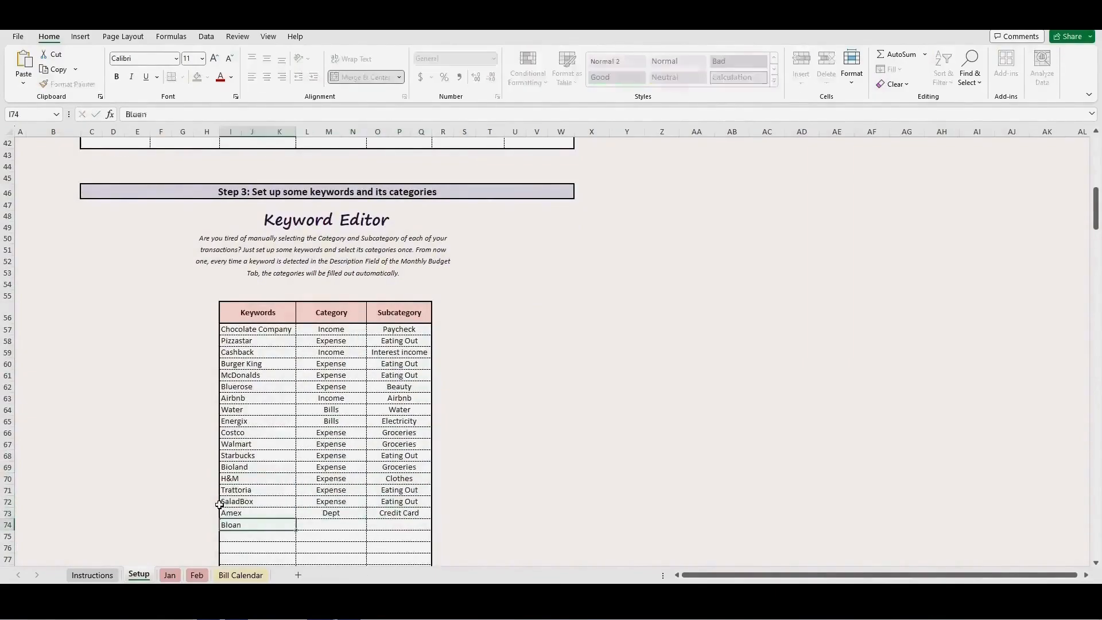
Add Subscriptions keywords HBO and Youtube with matching subcategories, plus Expense keywords Funday Bar (Social Life) and Pharmacy (Health).
text(HBOYoutube)
scroll(257, 491, down, 2)
click(257, 491)
text(Funday Bar)
click(437, 490)
text(Pharmacy)
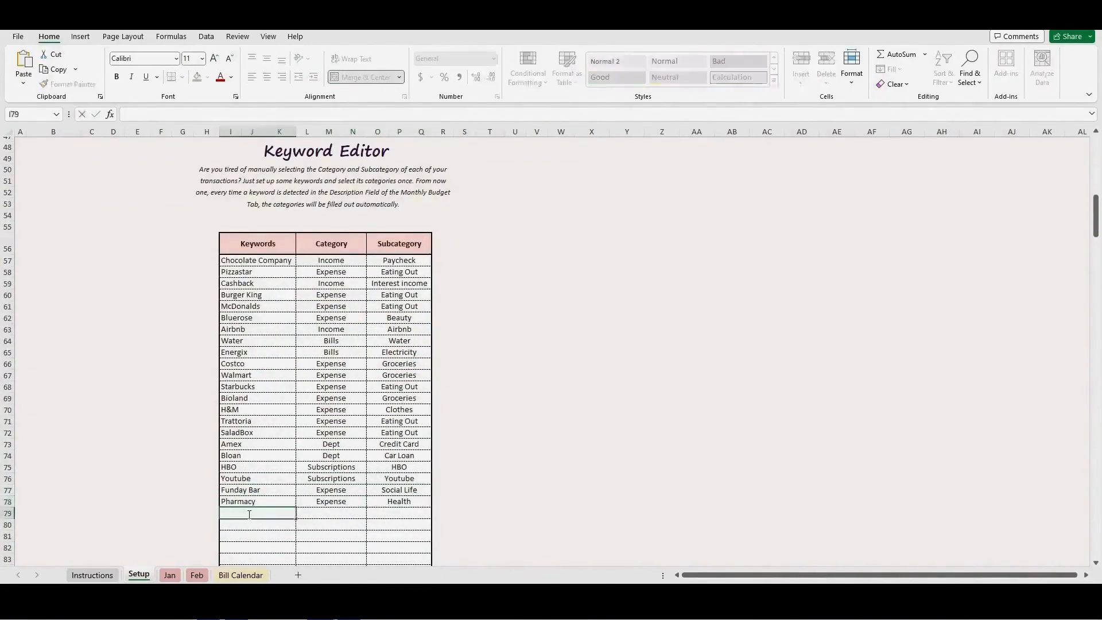
Add the keywords Homegadget (Expense, Household), At&T (Bills, Internet) and Hloan (Dept, Mortgage).
text(Homegadget)
scroll(231, 466, down, 2)
text(At&T)
double_click(235, 470)
text(Hloan)
click(437, 467)
Add the Expense keywords Target with subcategory Groceries and Petroleum with subcategory Gas.
text(Target)
click(360, 479)
text(Petroleum)
click(437, 490)
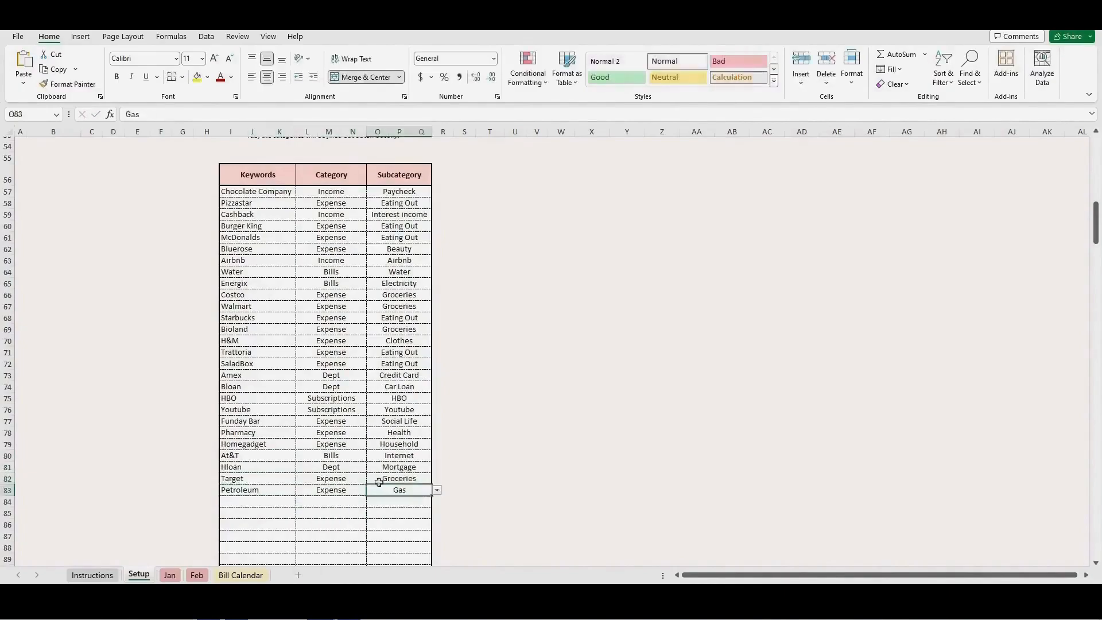
click(386, 478)
click(212, 479)
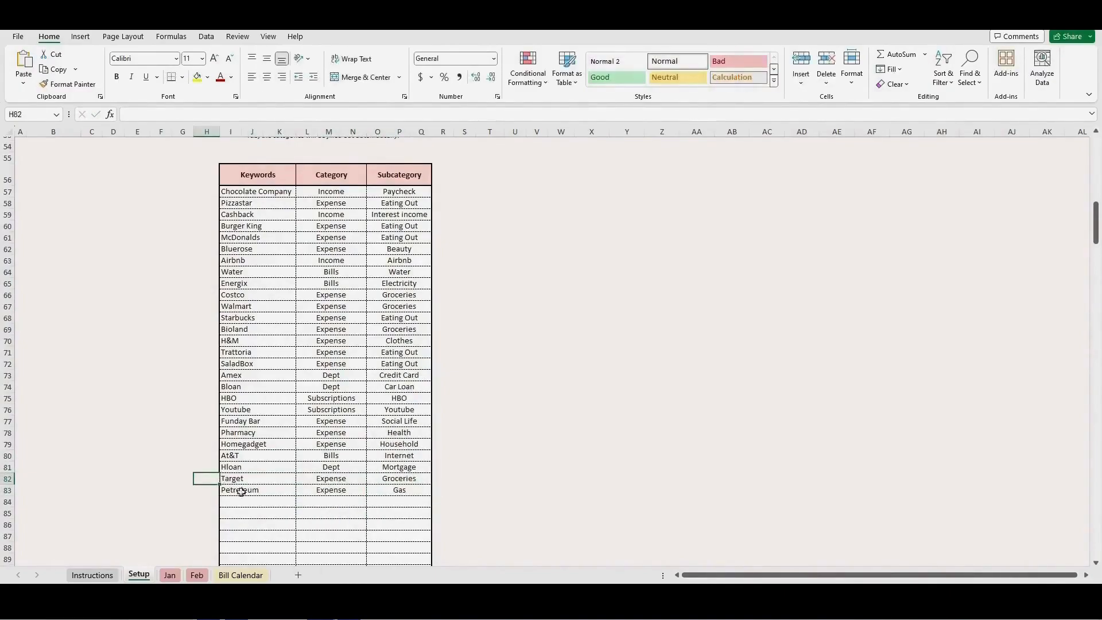
Copy the transaction dates and amounts from the Bank Account History workbook into the Jan sheet's transaction table.
click(351, 603)
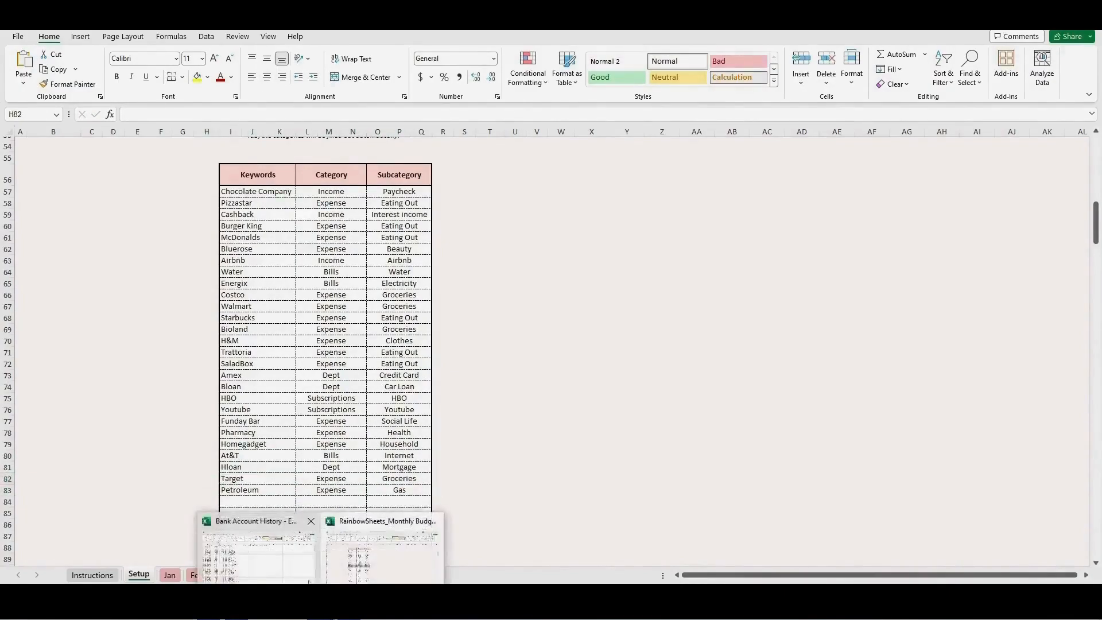
click(243, 542)
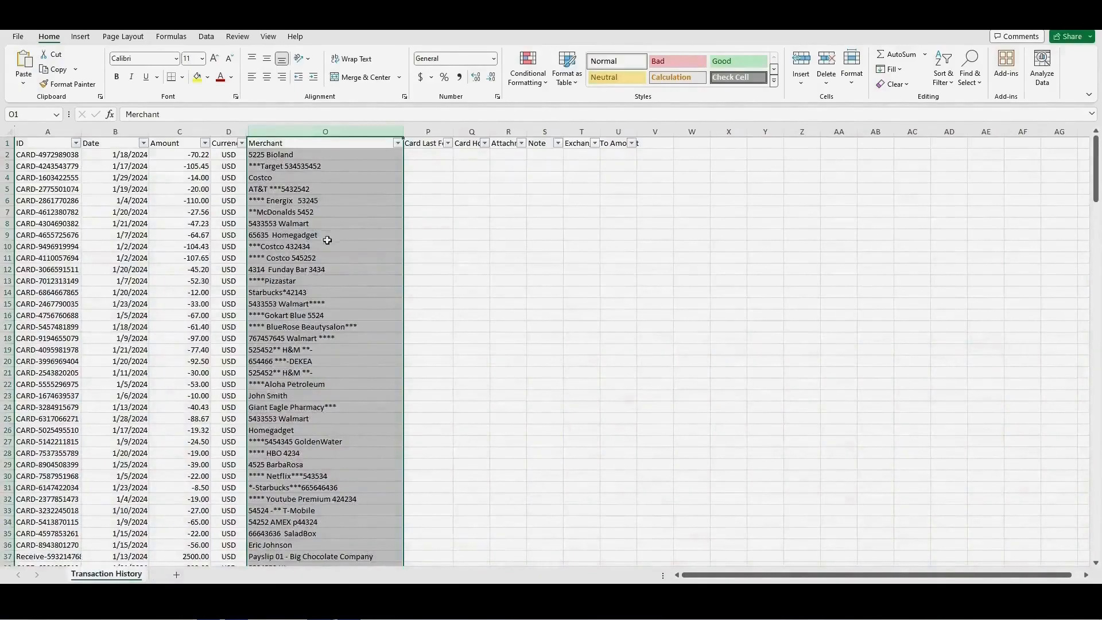
drag(123, 156, 143, 560)
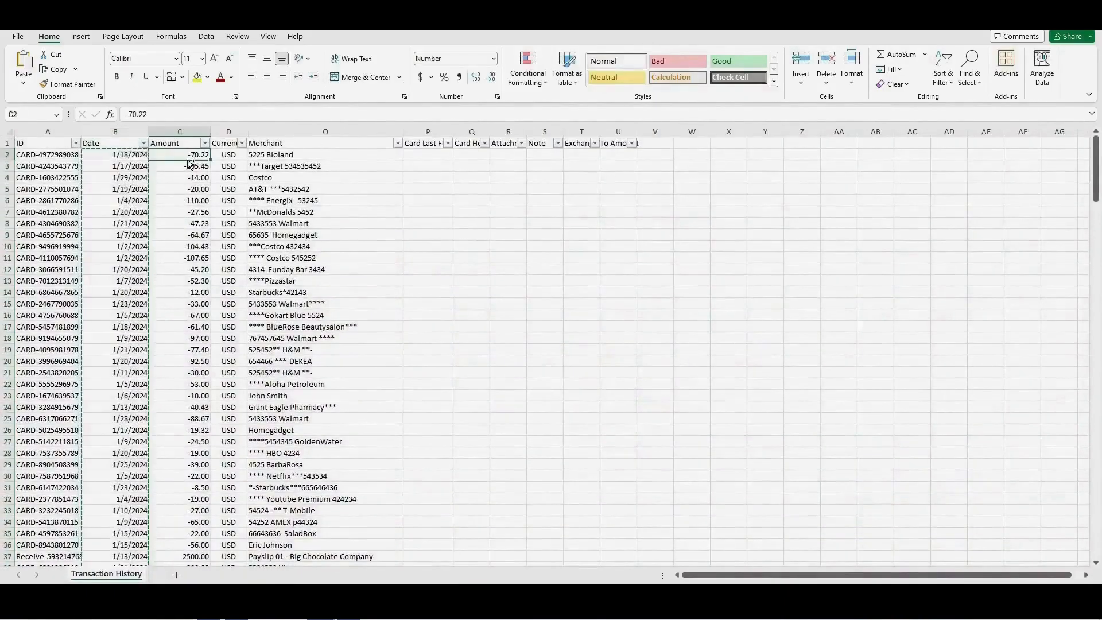
key(ctrl+c)
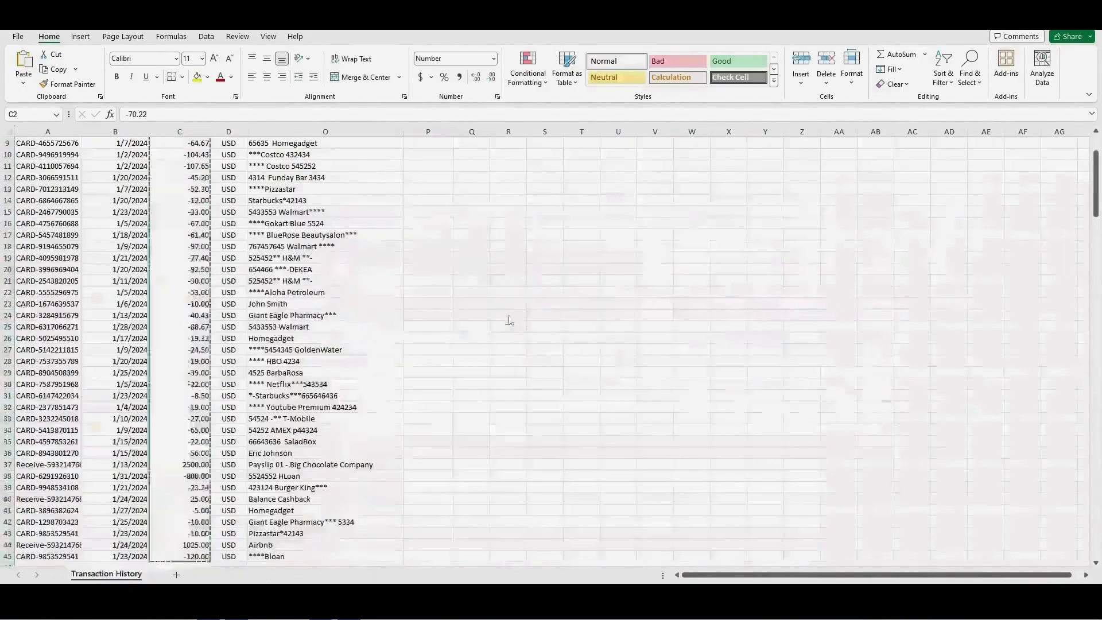
Copy all merchant names from the bank history into the Description column of the Jan transaction table, starting at T78.
click(282, 154)
key(ctrl+shift+Down)
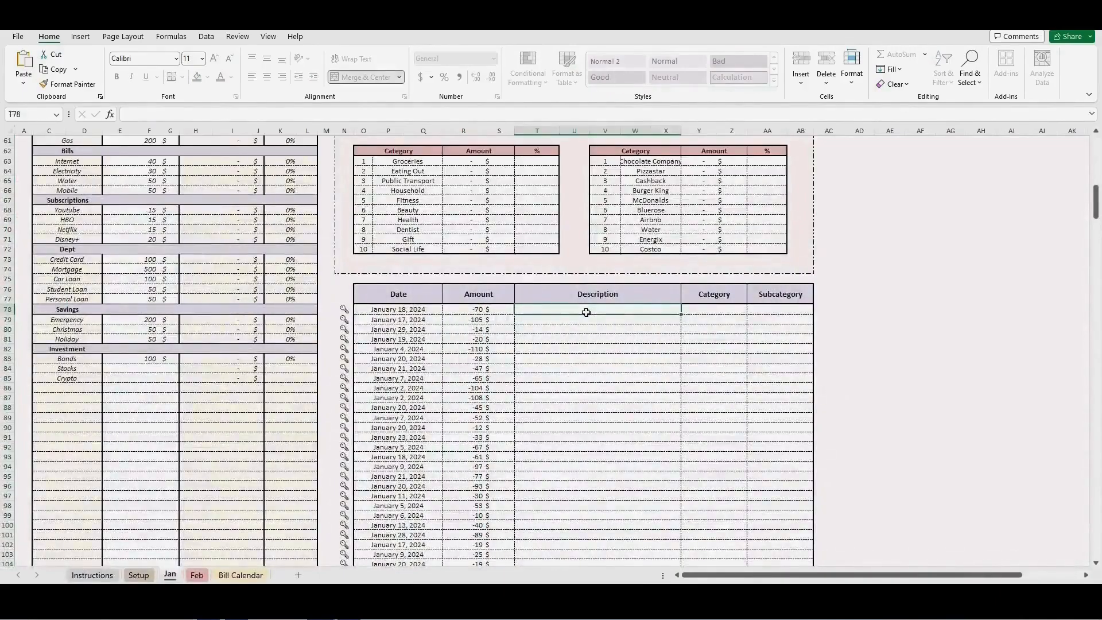
key(ctrl+v)
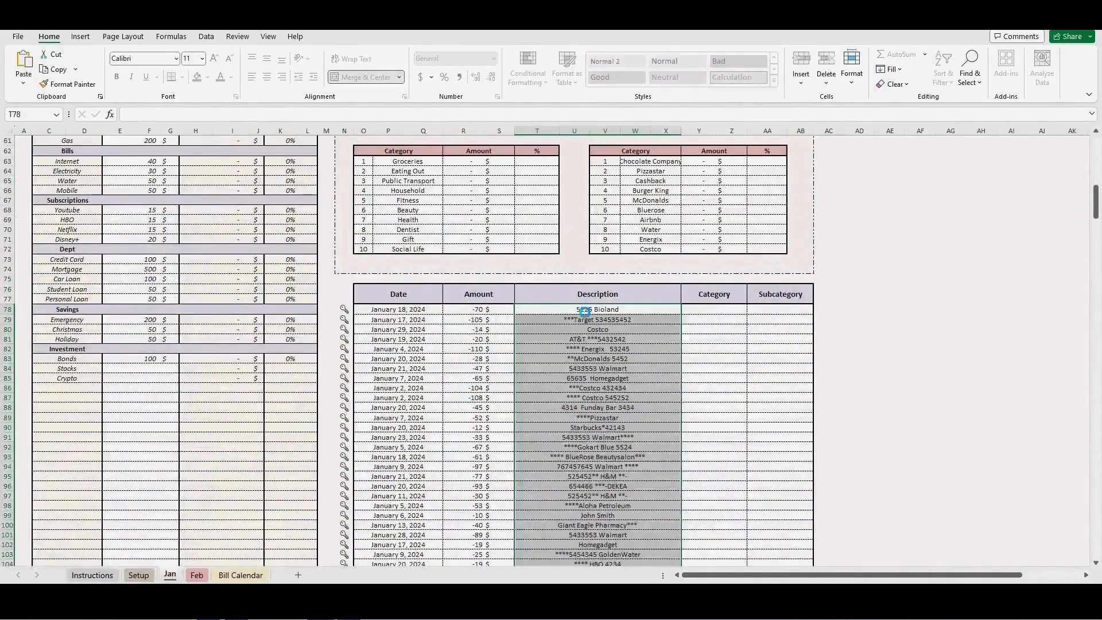
scroll(660, 313, down, 1)
scroll(660, 313, down, 1)
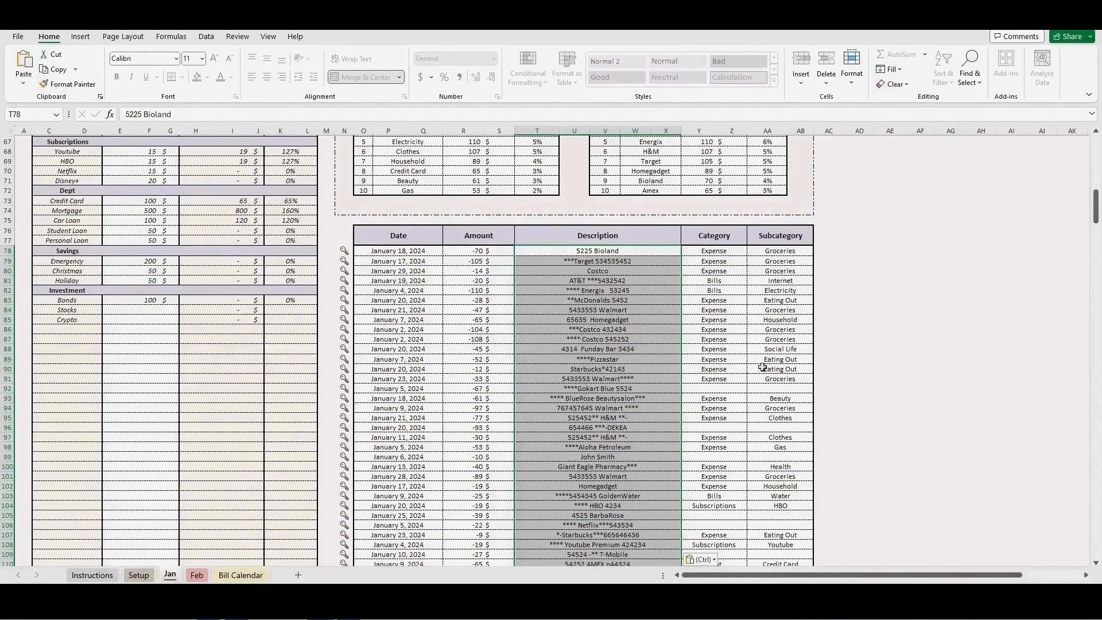
click(636, 330)
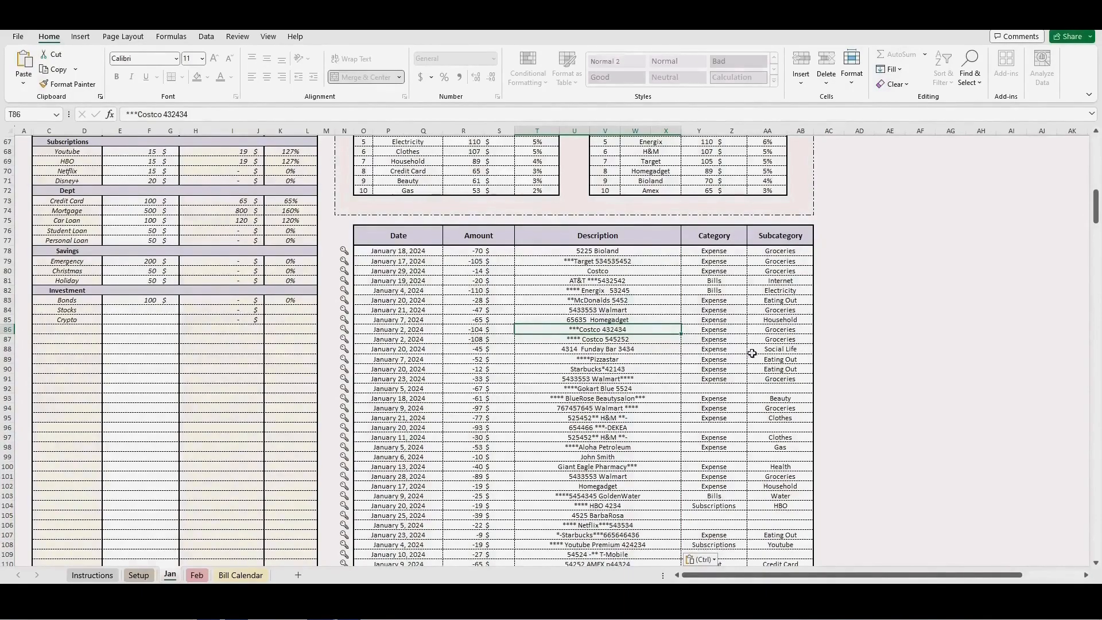
Categorize the Gokart Blue transaction in row 92 as Expense with the subcategory Social Life.
click(631, 389)
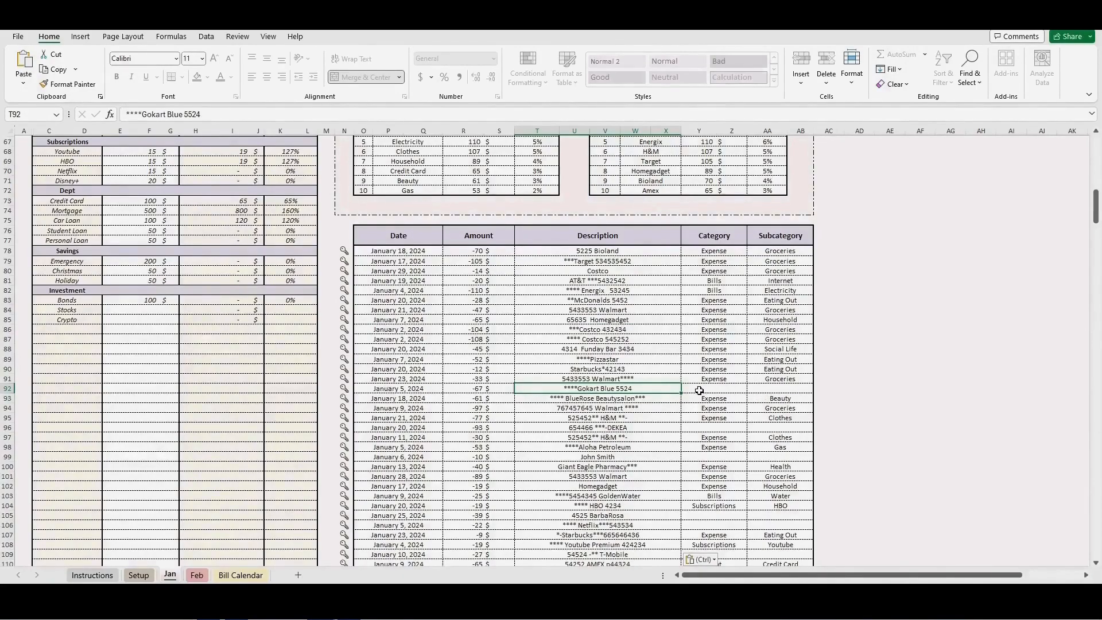
click(732, 390)
click(751, 390)
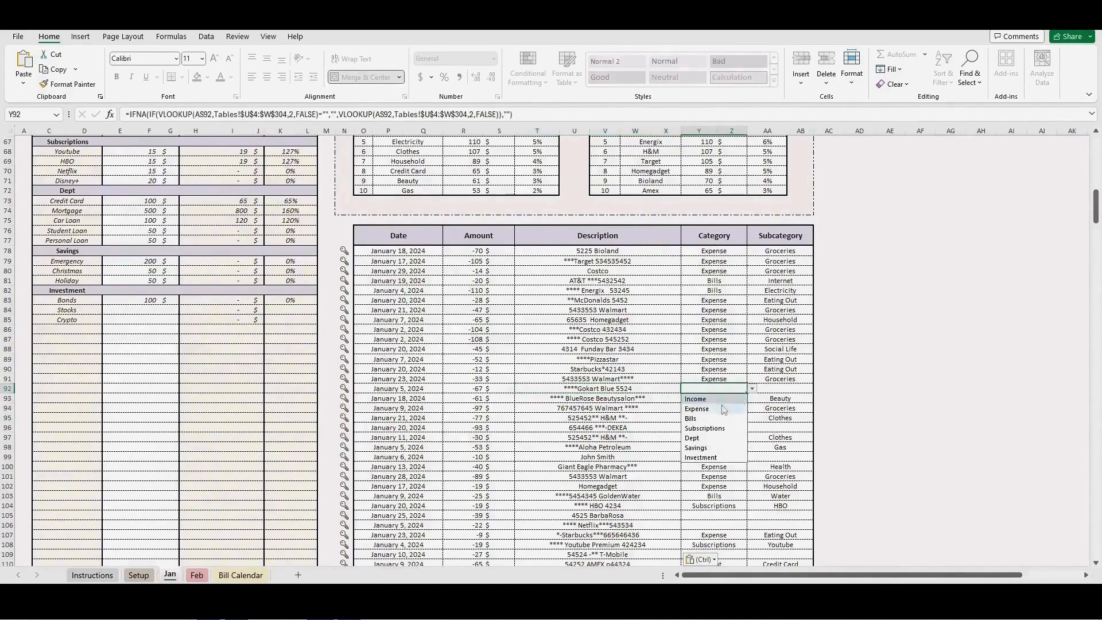
click(697, 409)
click(780, 388)
click(818, 388)
click(765, 486)
Categorize the DEKEA transaction in row 96 as Expense with the subcategory Household.
click(734, 428)
click(751, 427)
click(697, 448)
click(780, 427)
click(818, 428)
click(766, 466)
click(580, 388)
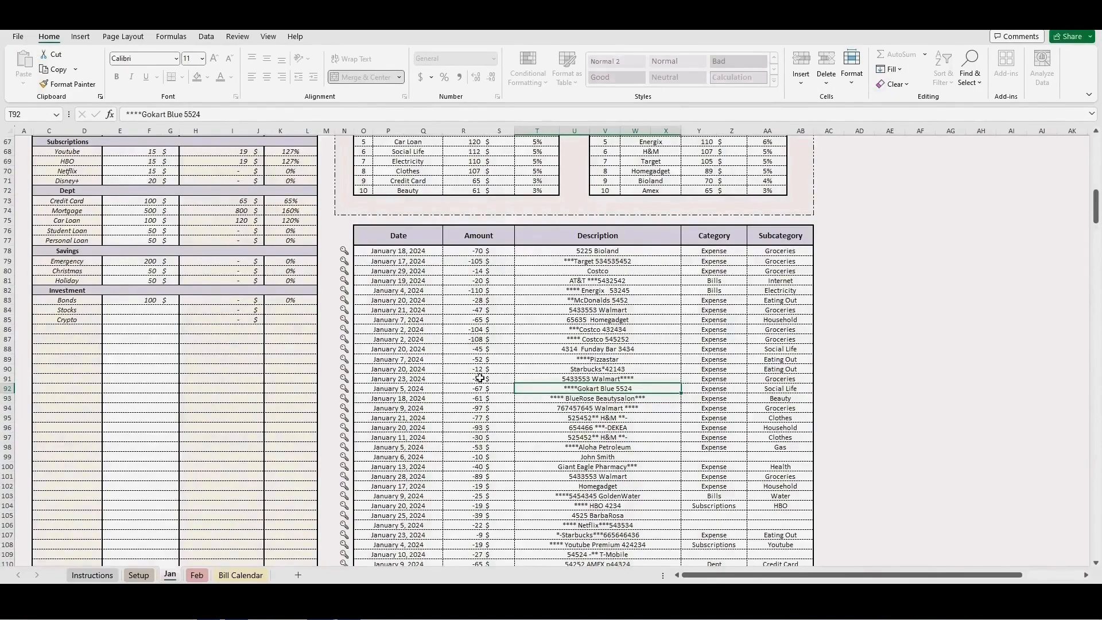
click(345, 367)
key(F2)
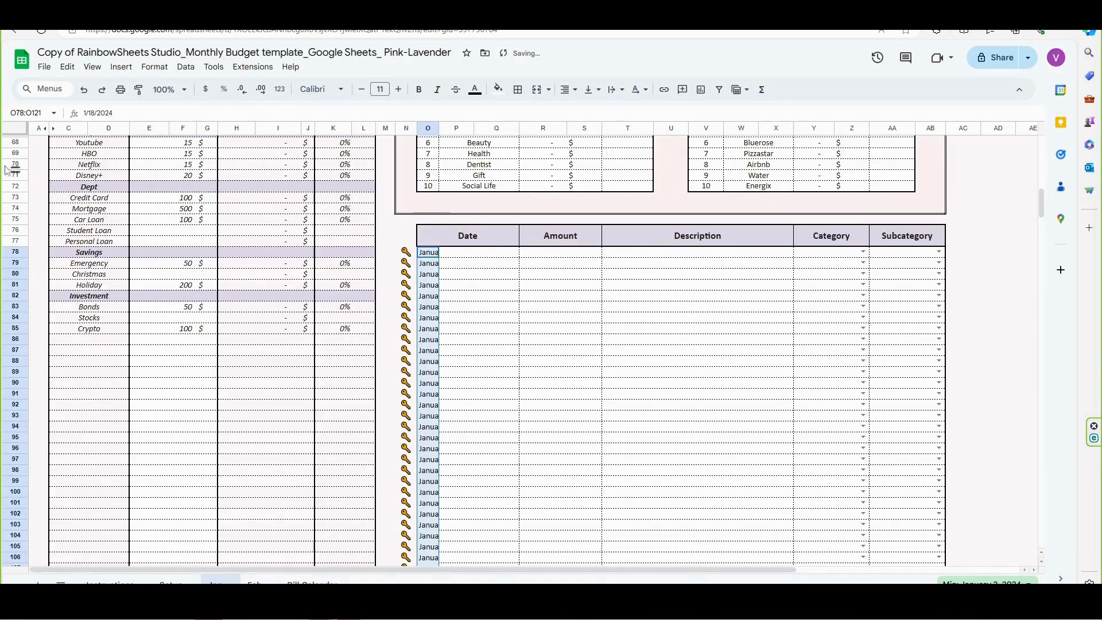
Undo the date paste in the Jan transaction table of the Google Sheets budget copy.
click(83, 89)
Switch to the Excel bank history and format all transaction dates from B2 down with the "March 14, 2012" date type.
key(alt+Tab)
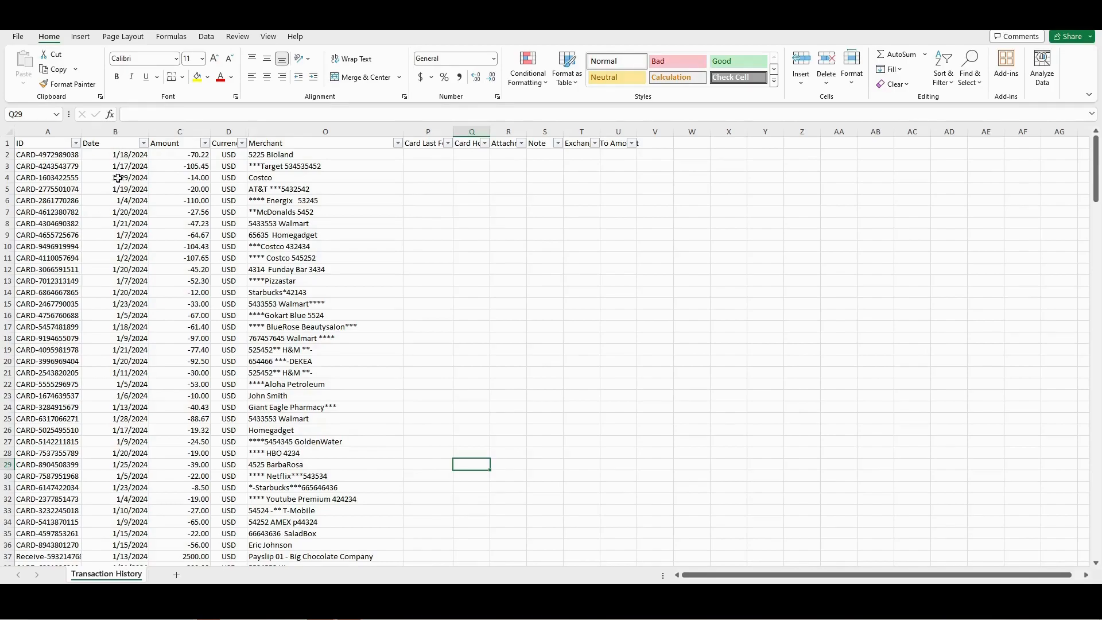
click(126, 154)
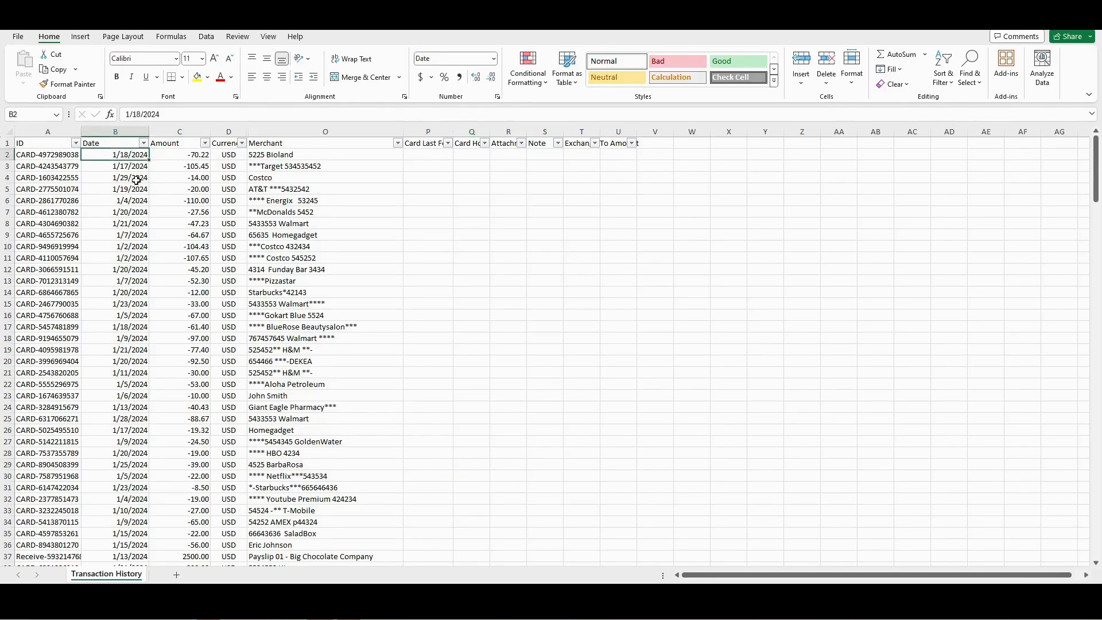
key(ctrl+shift+Down)
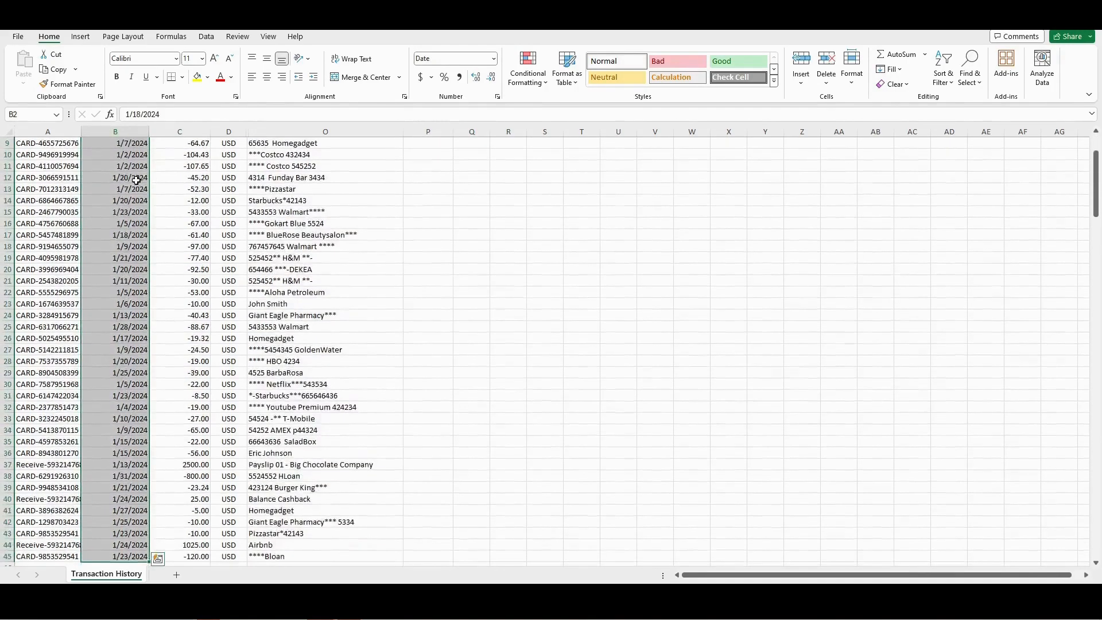
click(495, 58)
click(468, 379)
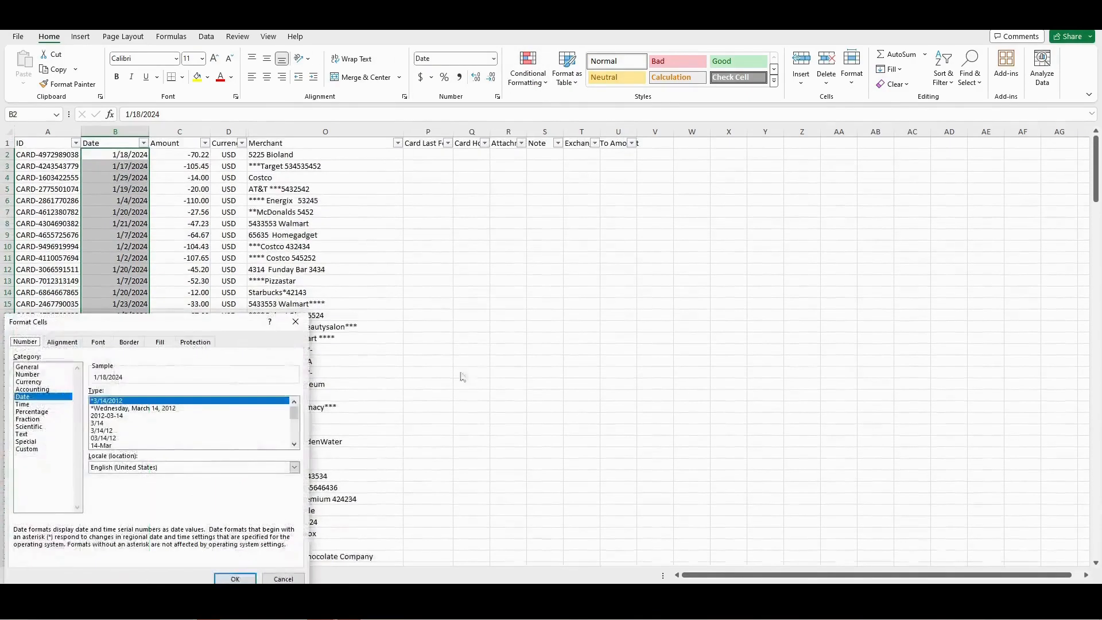
scroll(166, 437, down, 1)
scroll(164, 430, down, 1)
click(127, 438)
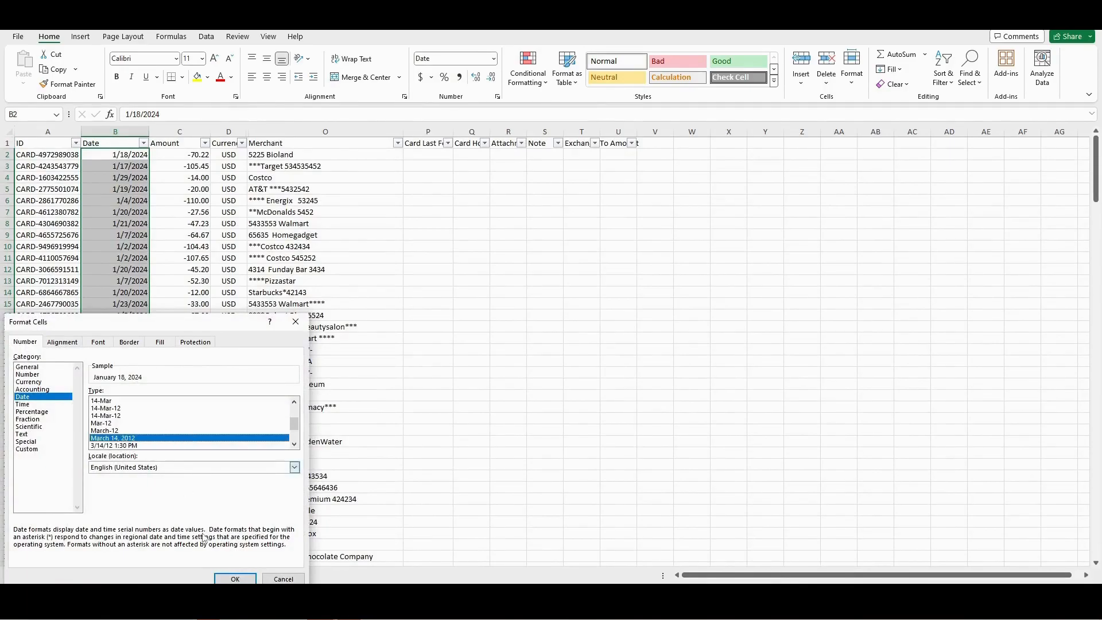
click(235, 578)
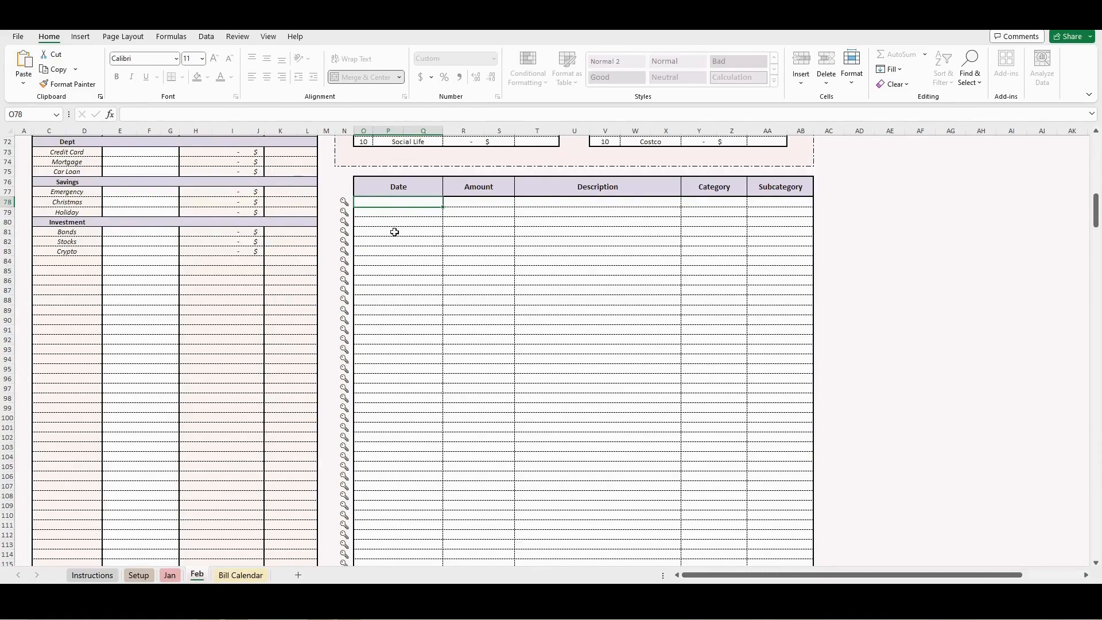
Paste the copied dates into the Feb transaction table from O78 using Paste Special with Formulas and number formats.
right_click(405, 205)
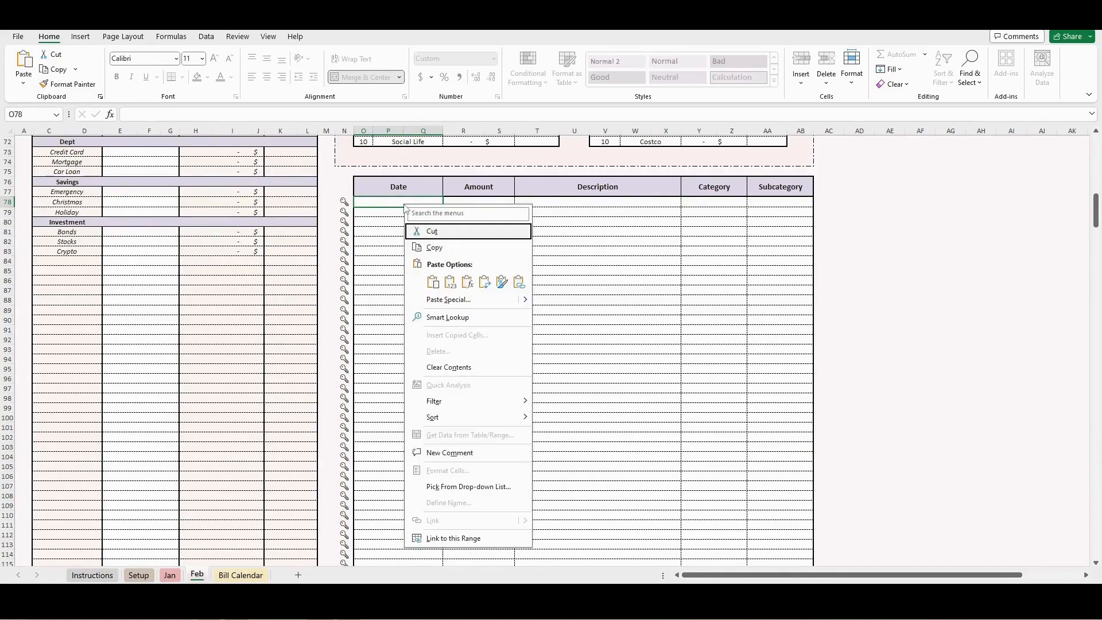
mouse_move(526, 303)
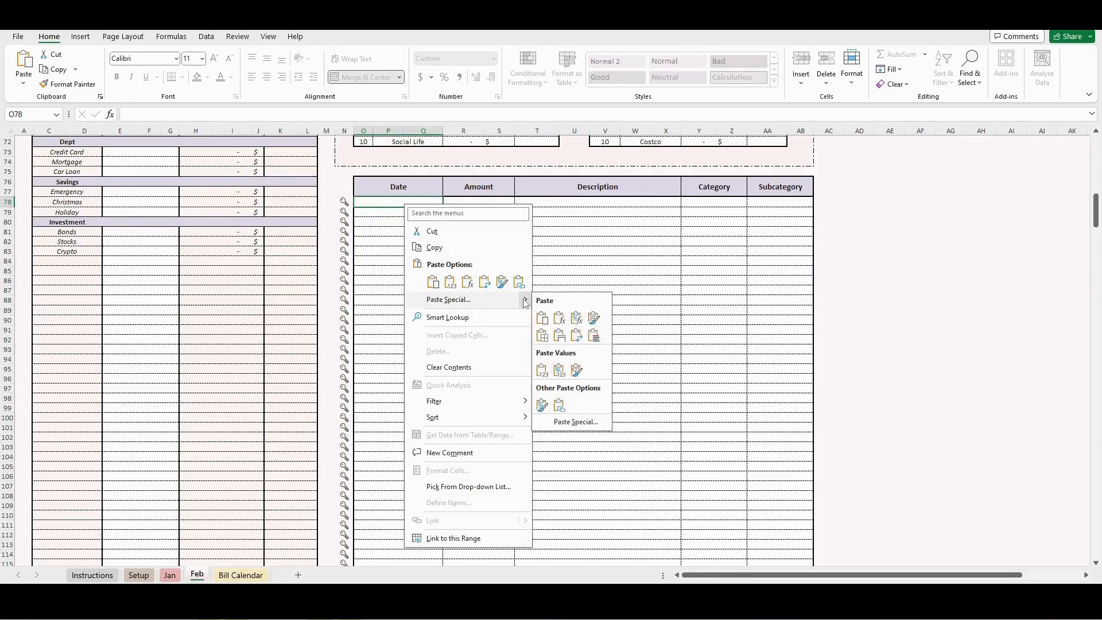
key(ctrl+alt+v)
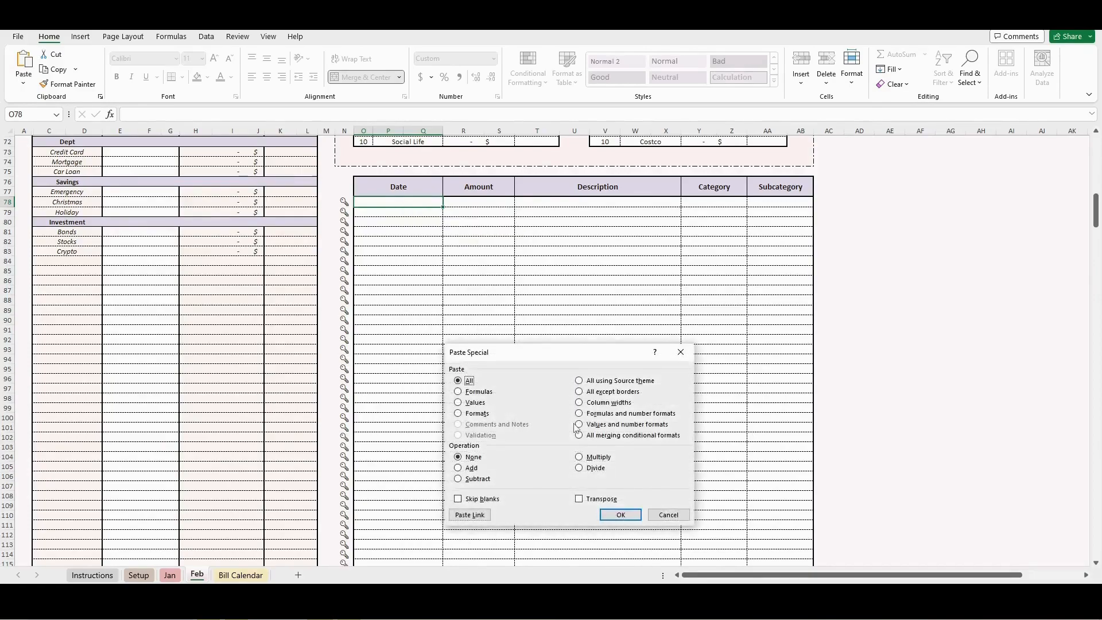
click(601, 414)
click(620, 514)
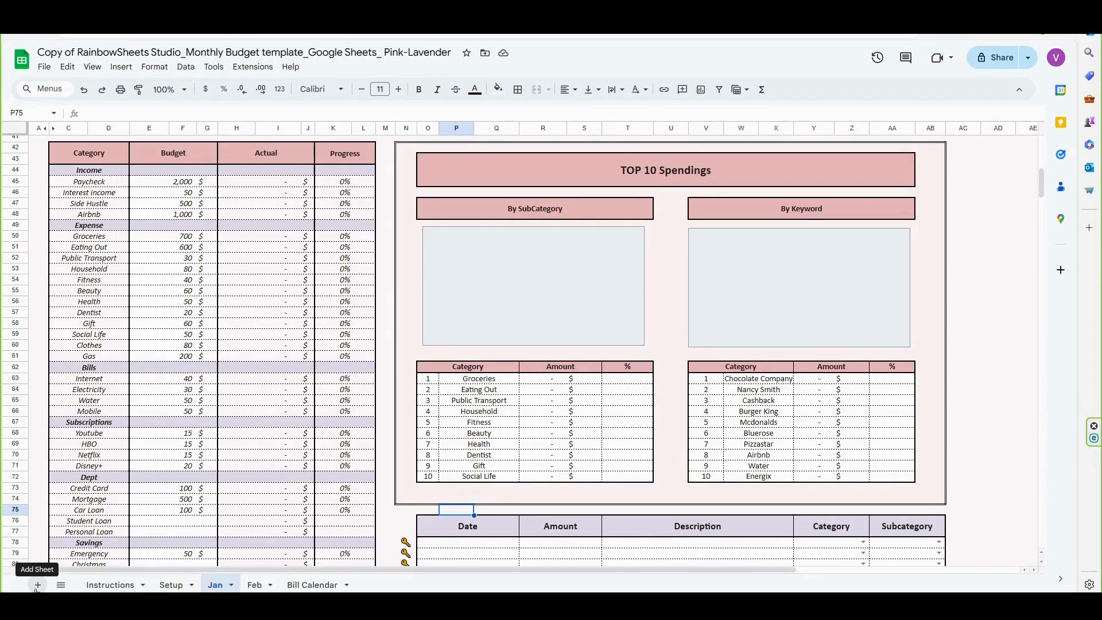
Add a new sheet to the Google Sheets budget copy and paste the entire Excel transaction history into it.
click(37, 584)
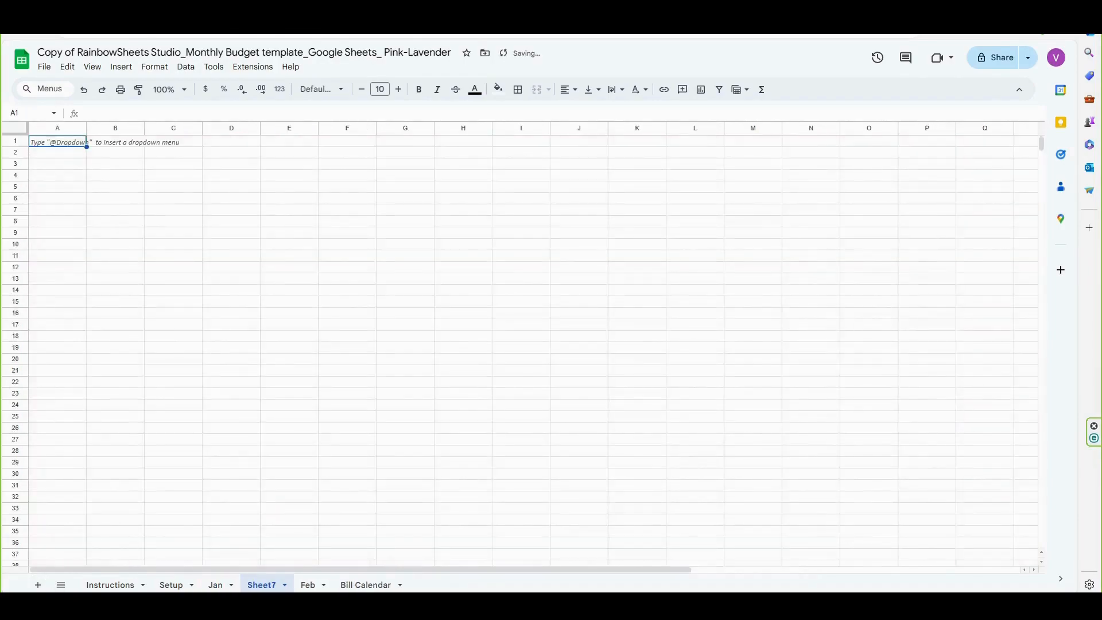
mouse_move(320, 606)
click(384, 572)
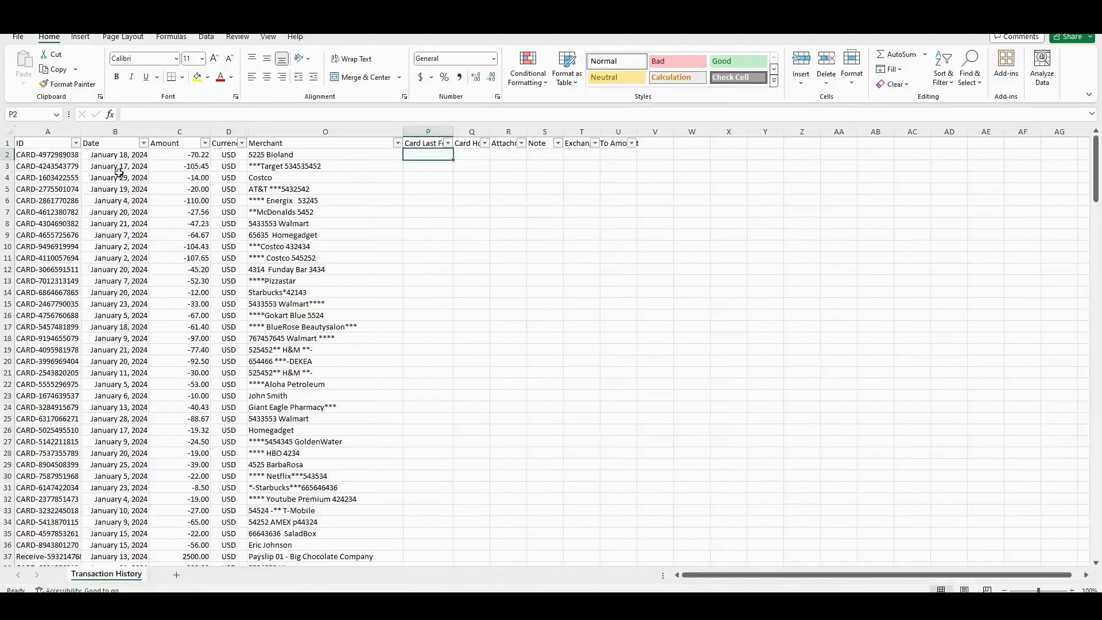
click(7, 128)
key(ctrl+c)
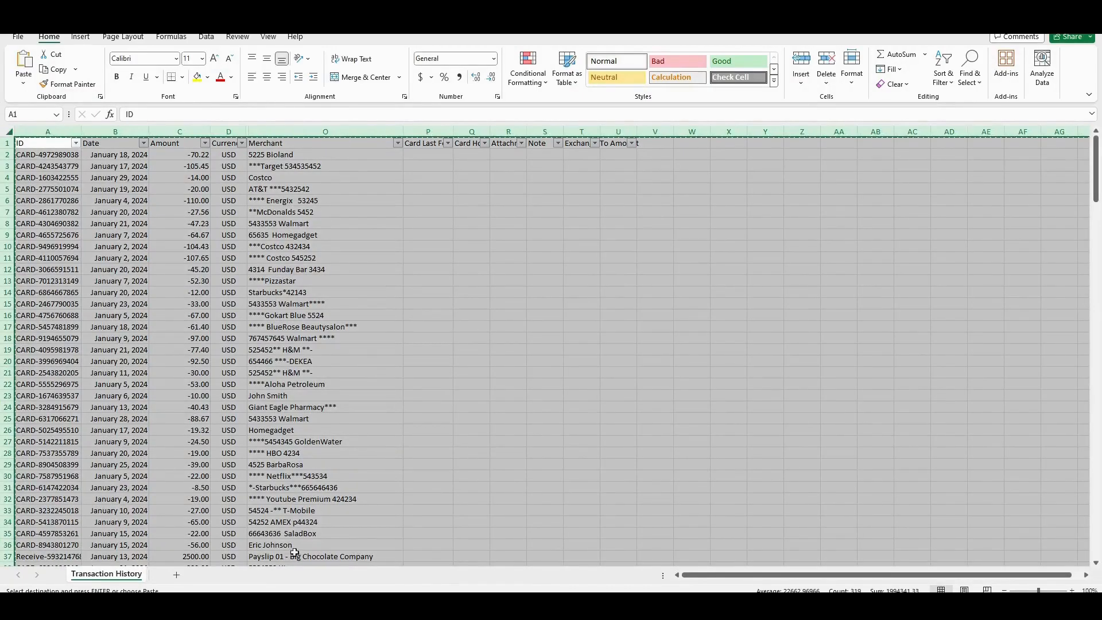
key(alt+Tab)
click(23, 128)
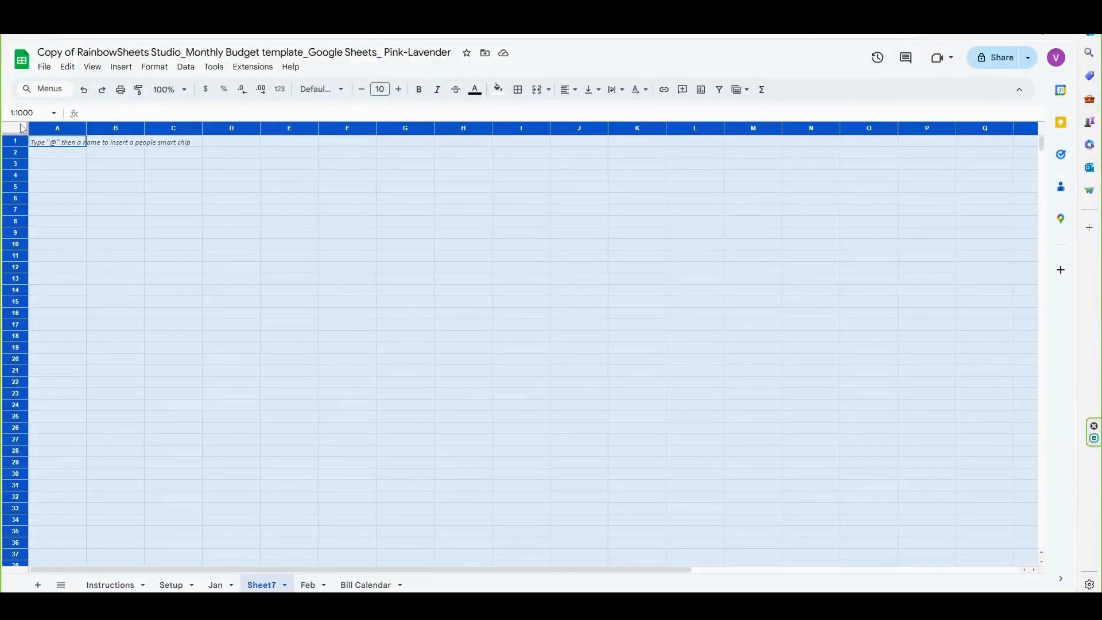
key(ctrl+v)
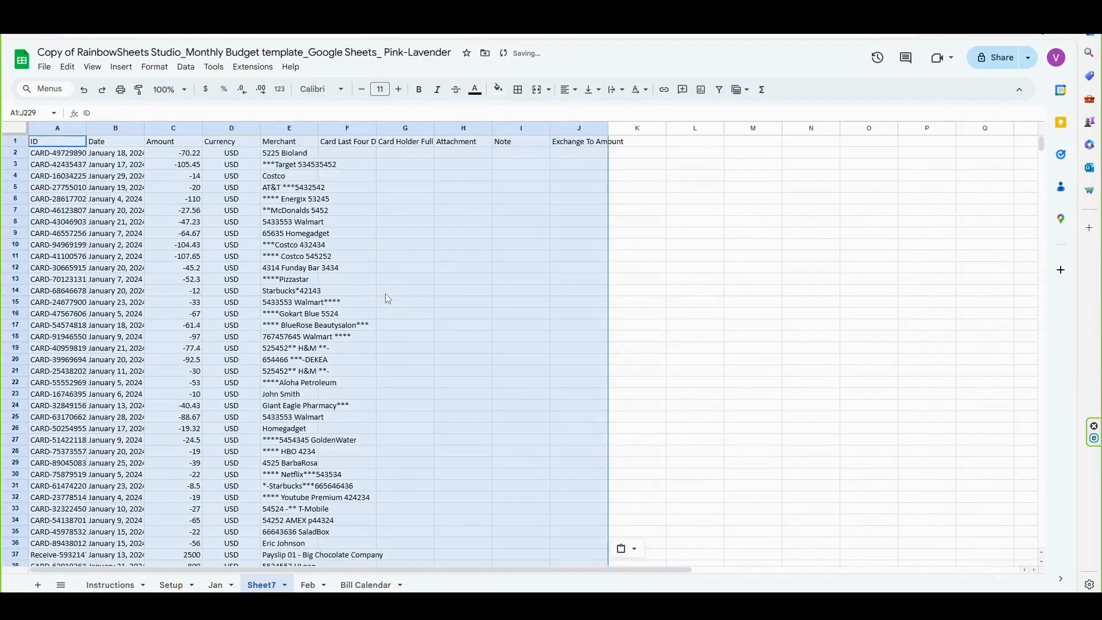
Copy the dates in B2:B45 of Sheet7 and paste them as values only into the Jan table's Date column from row 78.
drag(123, 153, 143, 530)
key(ctrl+c)
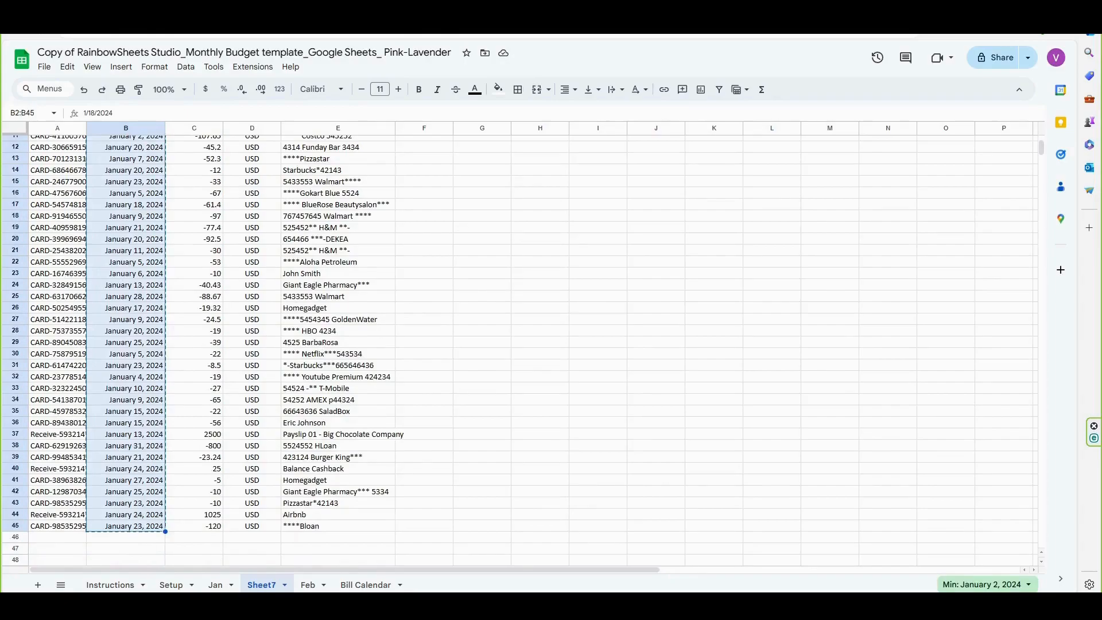
click(215, 585)
scroll(462, 379, down, 5)
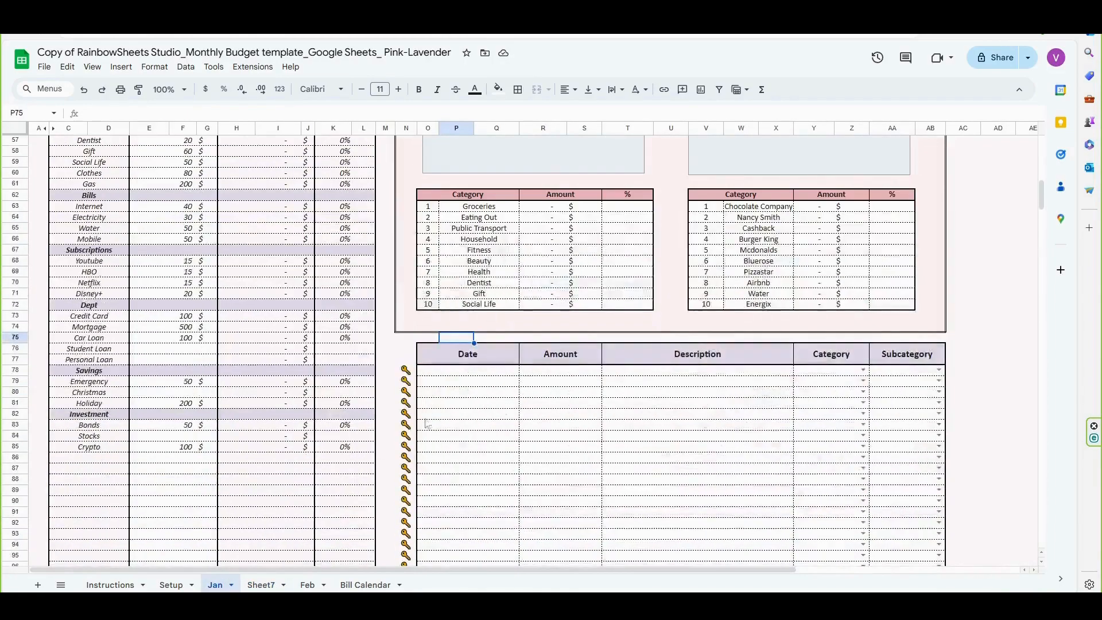
click(462, 371)
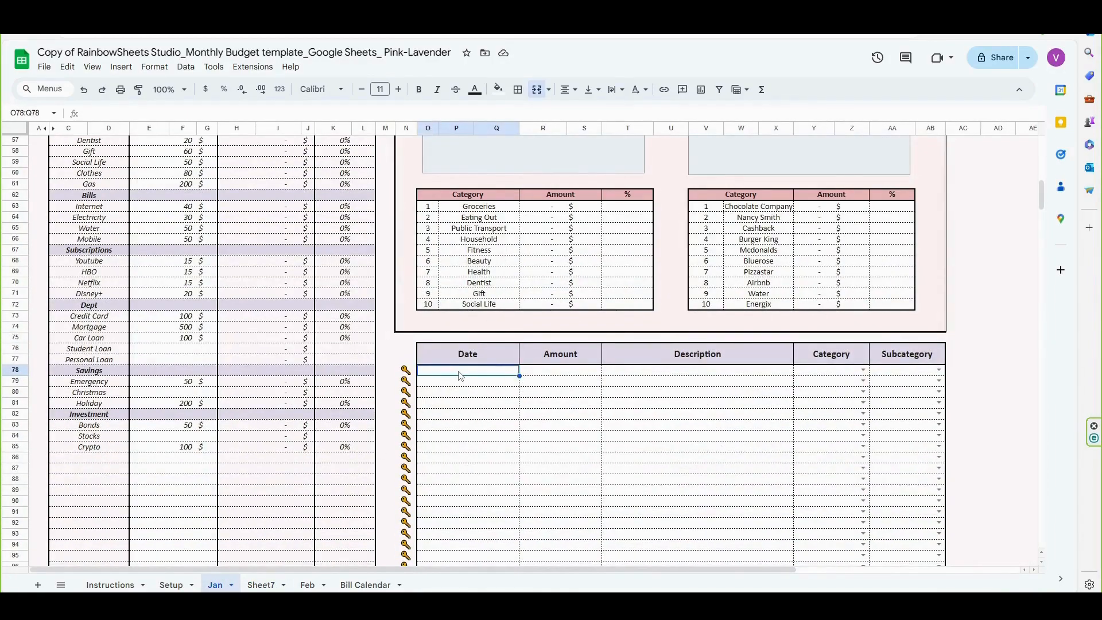
right_click(461, 376)
mouse_move(555, 253)
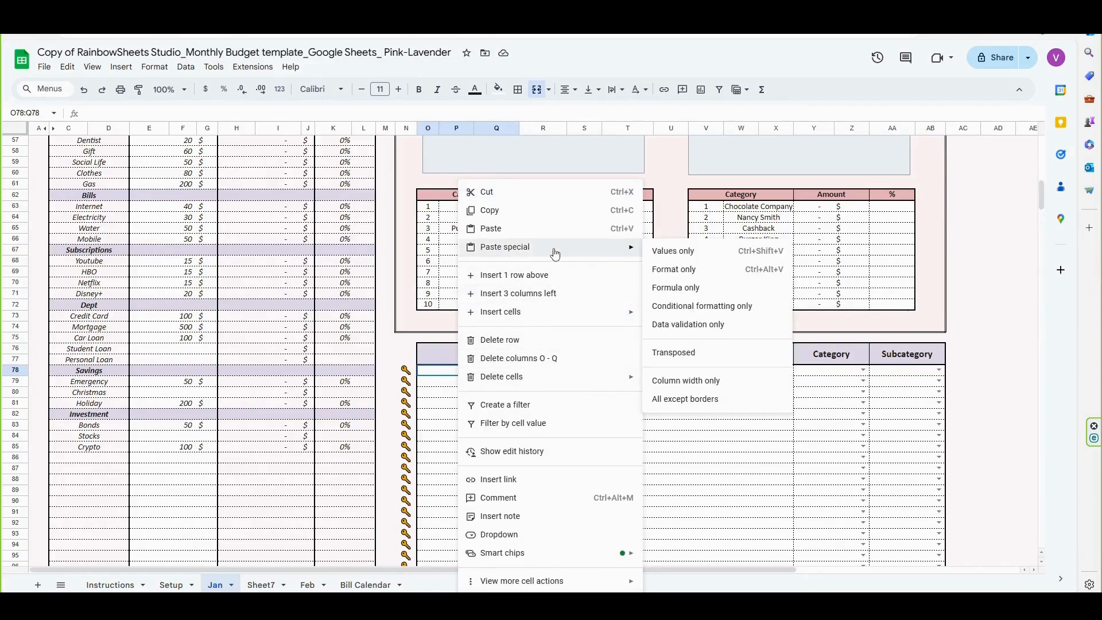
click(675, 252)
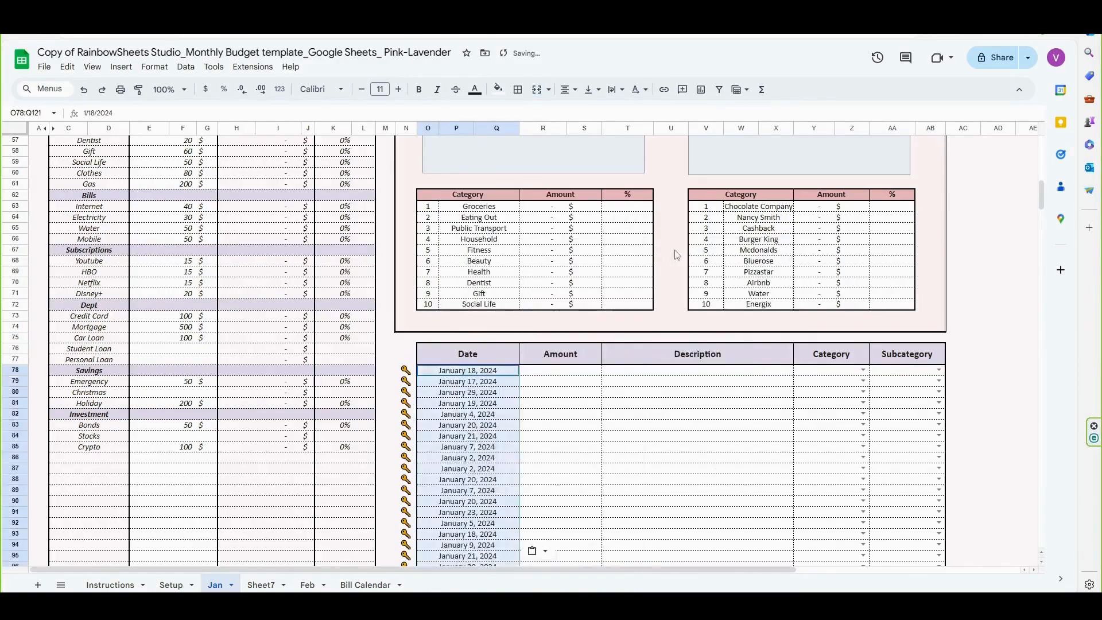
click(538, 428)
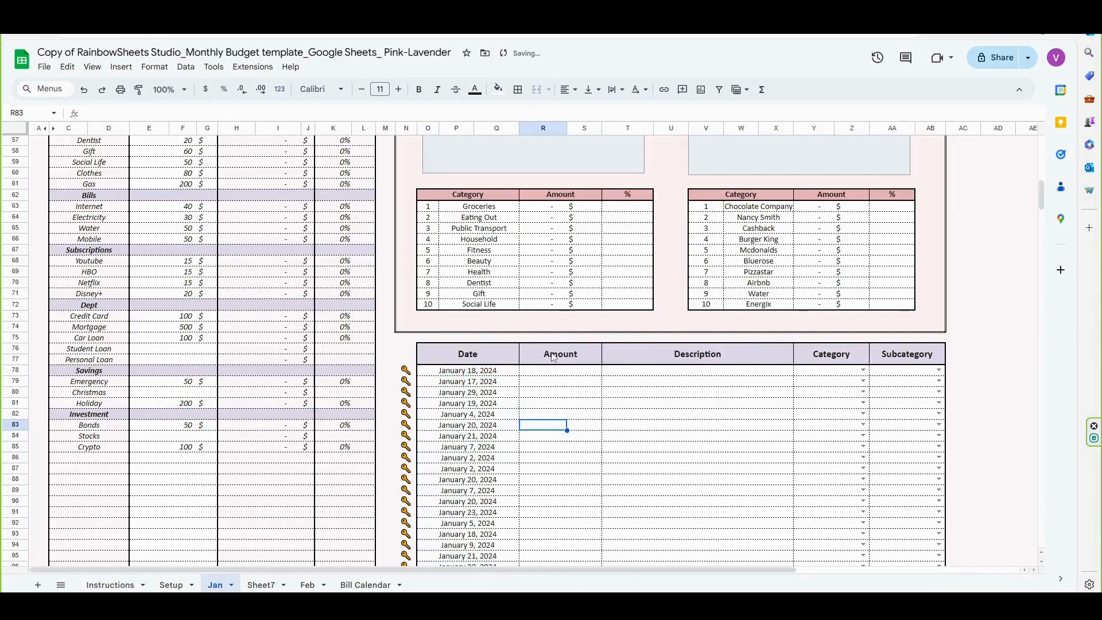
Copy the transaction amounts from Sheet7 and paste them as values only into the Jan table's Amount column from row 78.
click(268, 585)
scroll(202, 212, up, 2)
drag(201, 153, 207, 525)
key(ctrl+c)
click(215, 584)
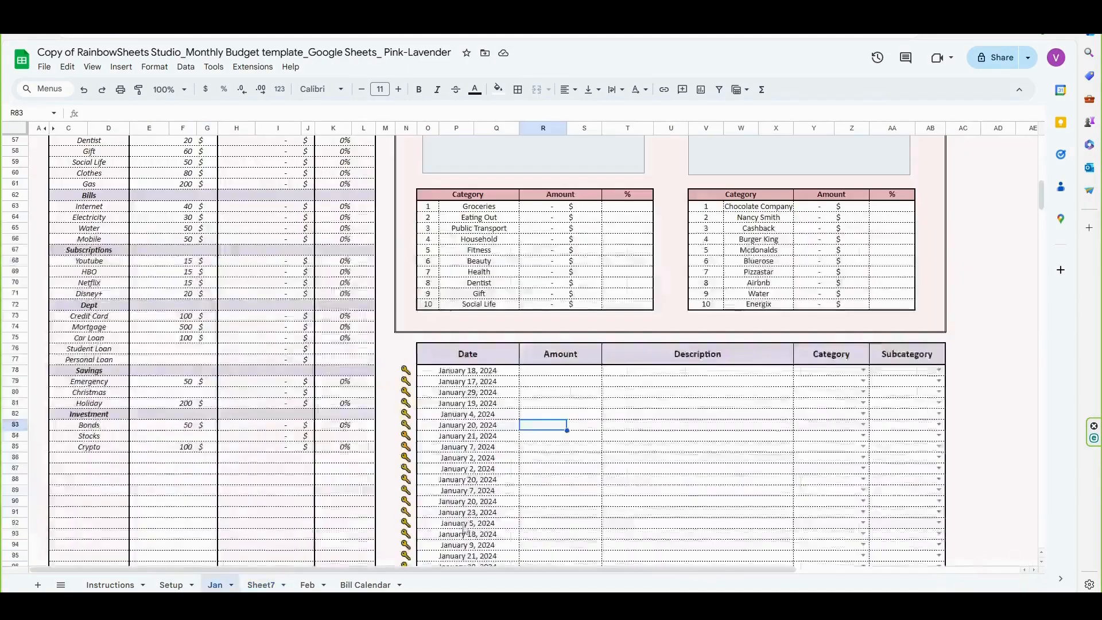
right_click(541, 370)
mouse_move(631, 247)
click(752, 252)
Copy the merchant names from Sheet7 and paste them as values only into the Jan table's Description column from row 78.
click(262, 585)
scroll(287, 287, up, 3)
drag(322, 152, 327, 400)
key(ctrl+c)
click(220, 585)
click(664, 372)
right_click(664, 372)
mouse_move(789, 246)
click(886, 251)
click(677, 462)
scroll(677, 461, down, 2)
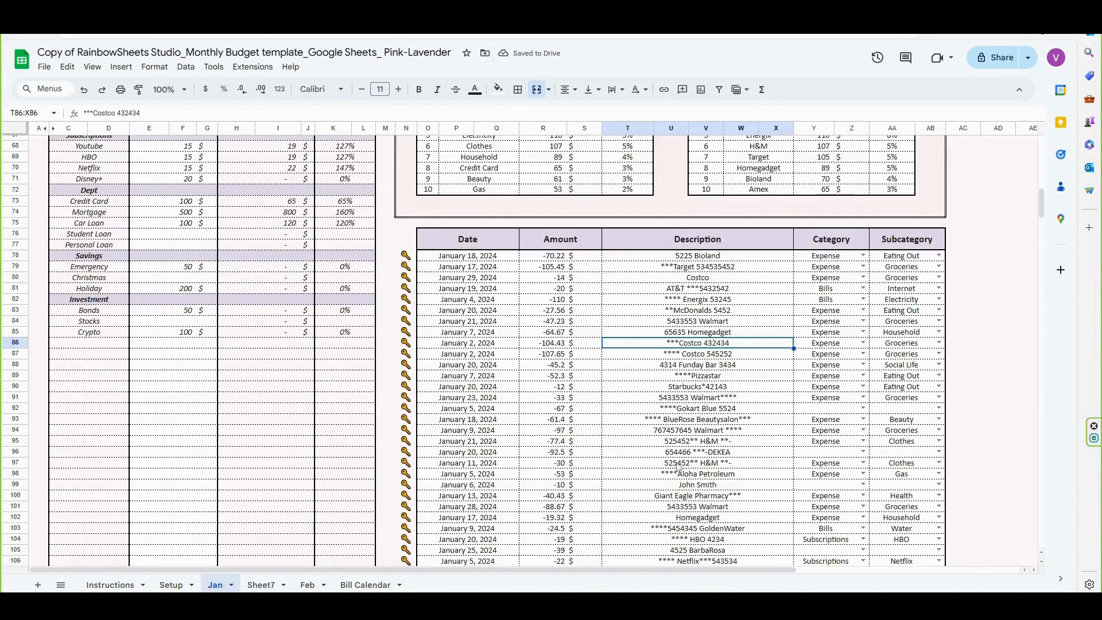
Delete Sheet7 from the Google Sheets budget copy.
right_click(261, 585)
click(291, 387)
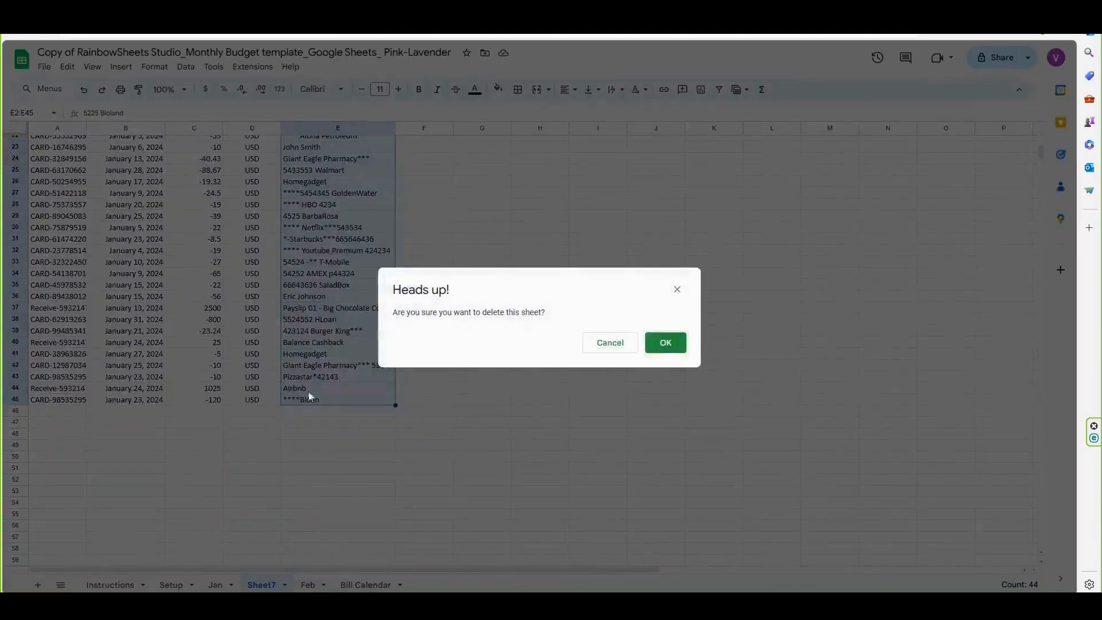
click(675, 347)
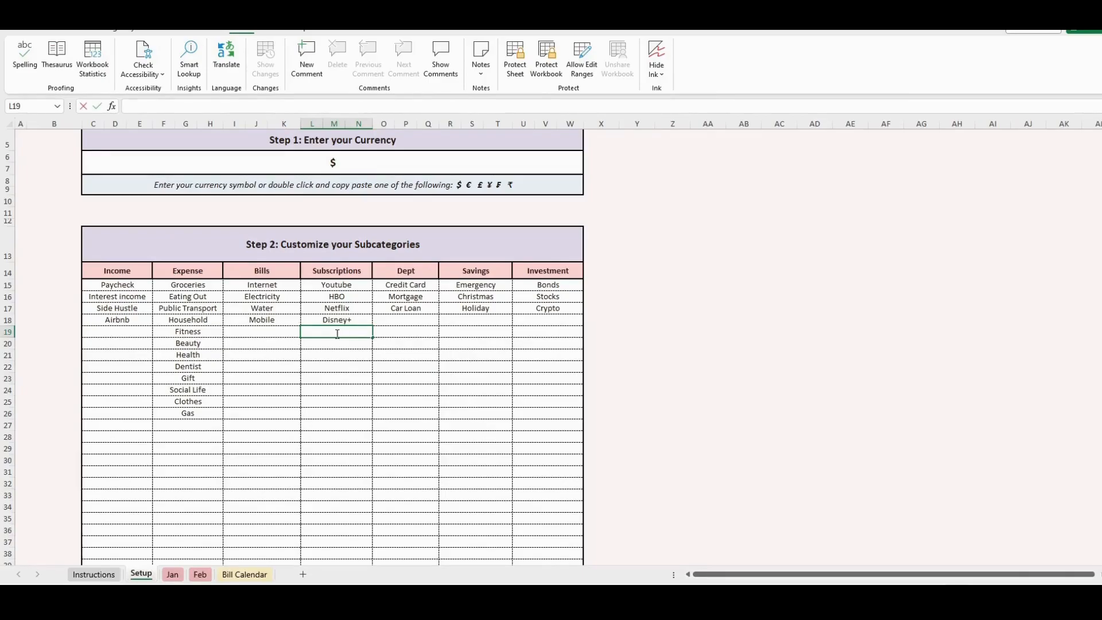
In the Excel budget workbook, add VPN as a Subscriptions subcategory in cell L19 of the Setup sheet.
text(VPN)
key(Return)
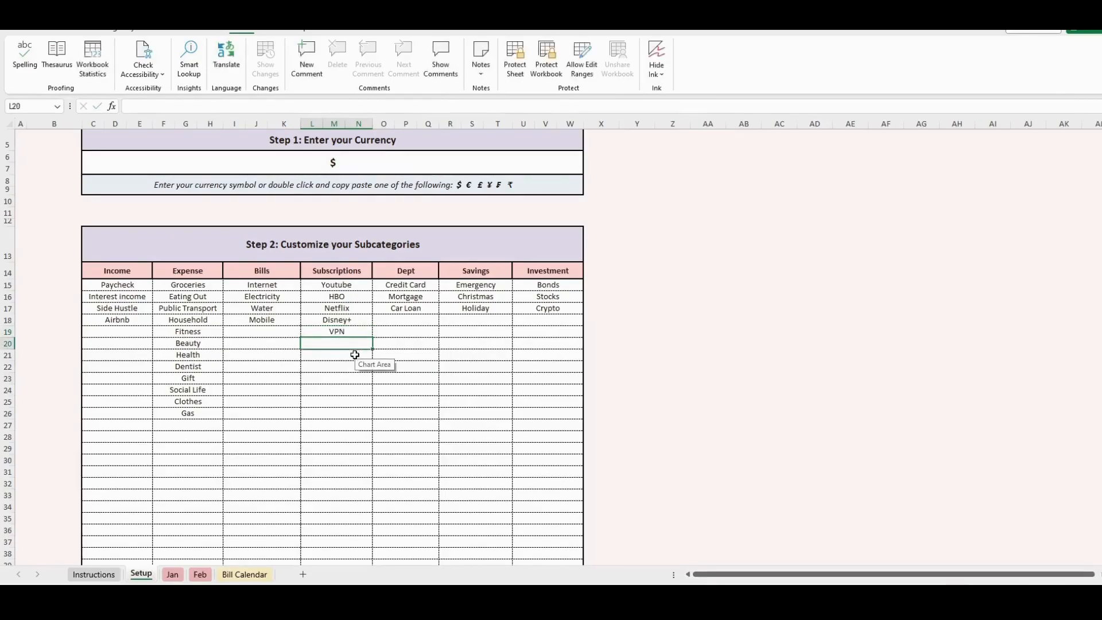
Check the VPN row in Jan's Detailed Breakdown and compare the budget amounts below it with their subcategories.
click(172, 574)
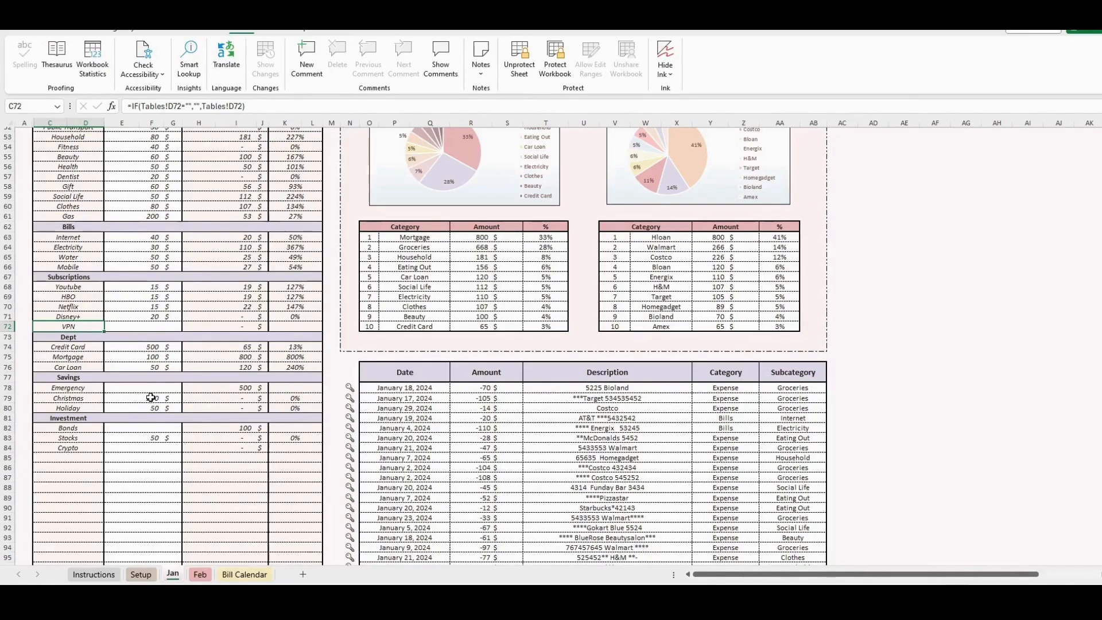
drag(140, 348, 145, 437)
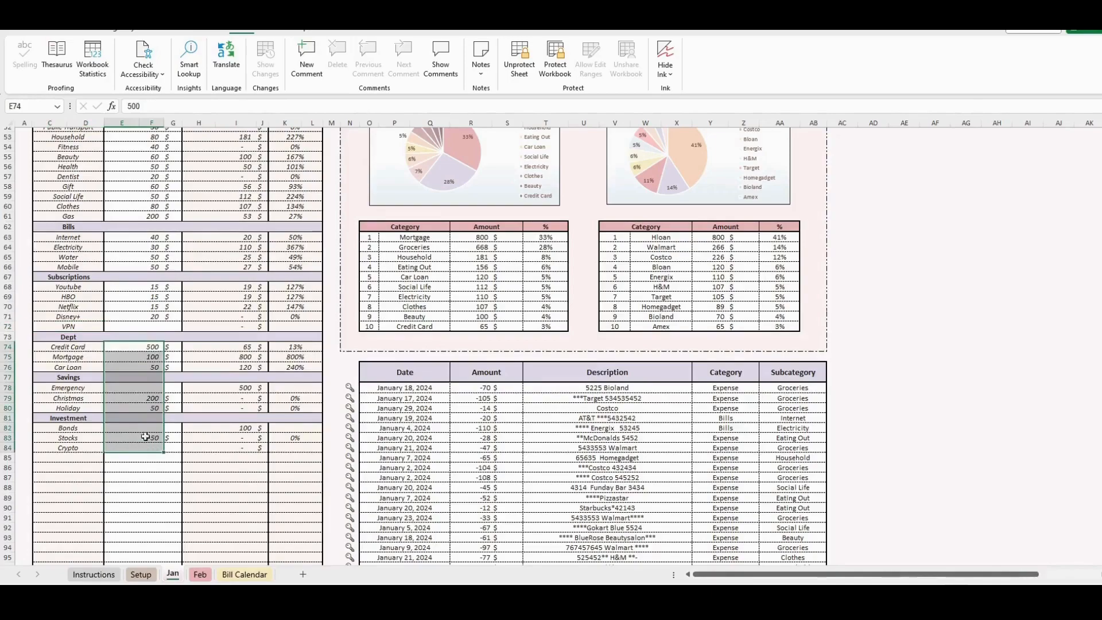
click(134, 368)
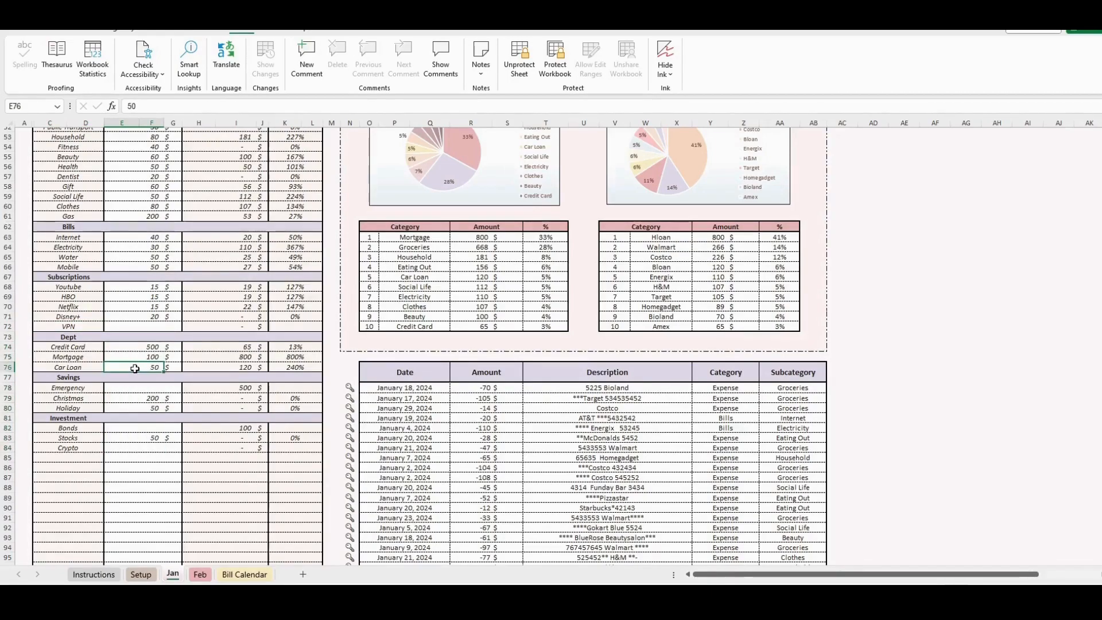
scroll(136, 368, up, 2)
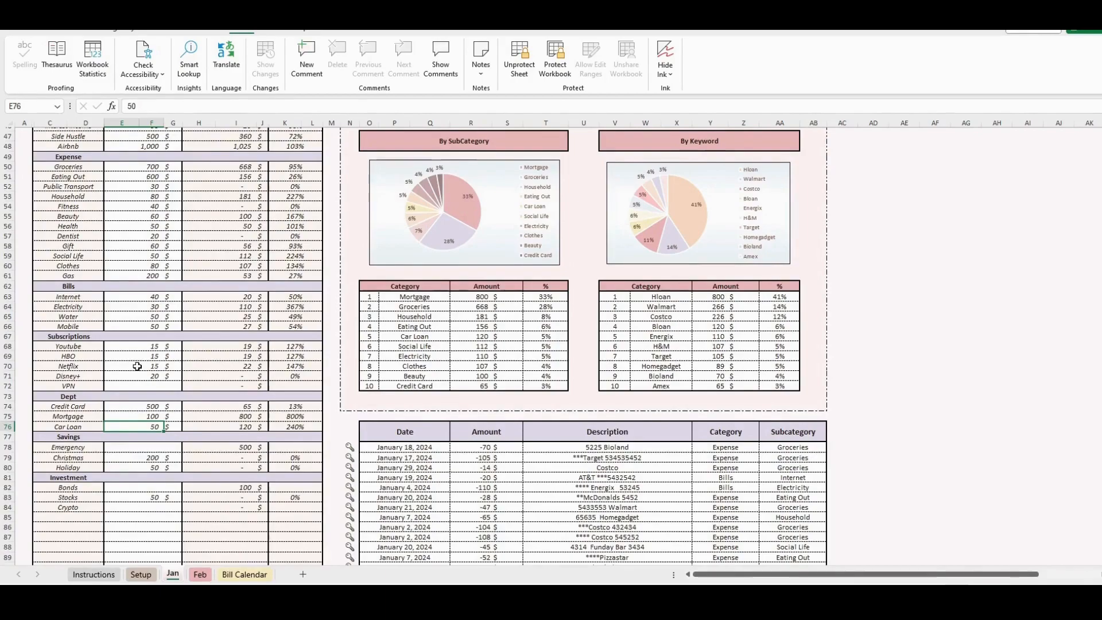
scroll(50, 317, up, 2)
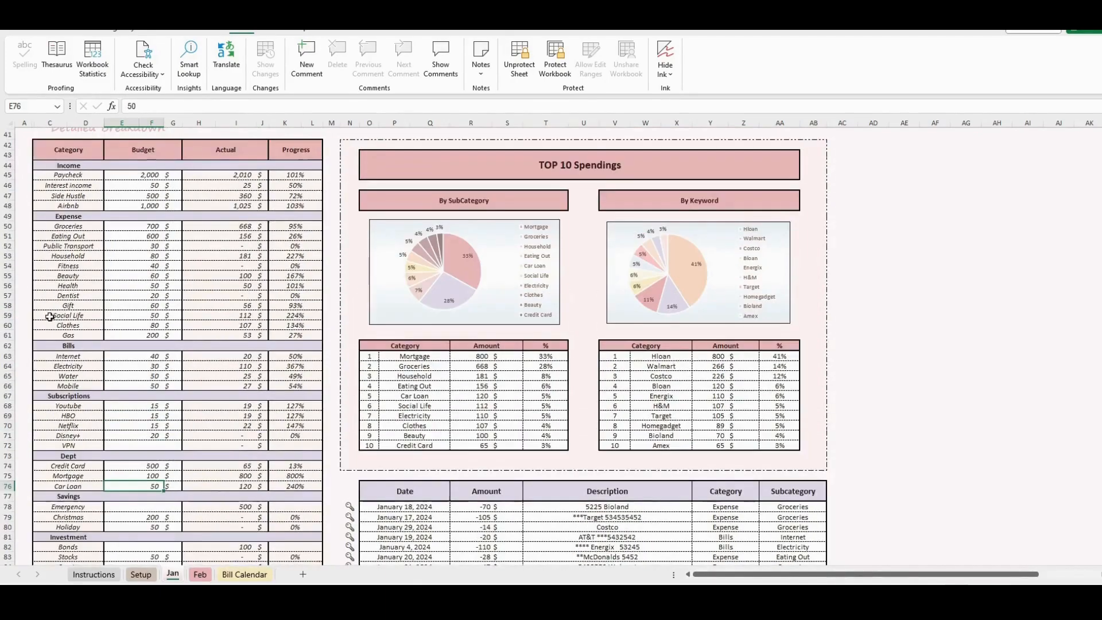
scroll(50, 317, up, 1)
Unprotect the Jan sheet and paste the Detailed Breakdown category names from C44 down over themselves as values only.
click(50, 317)
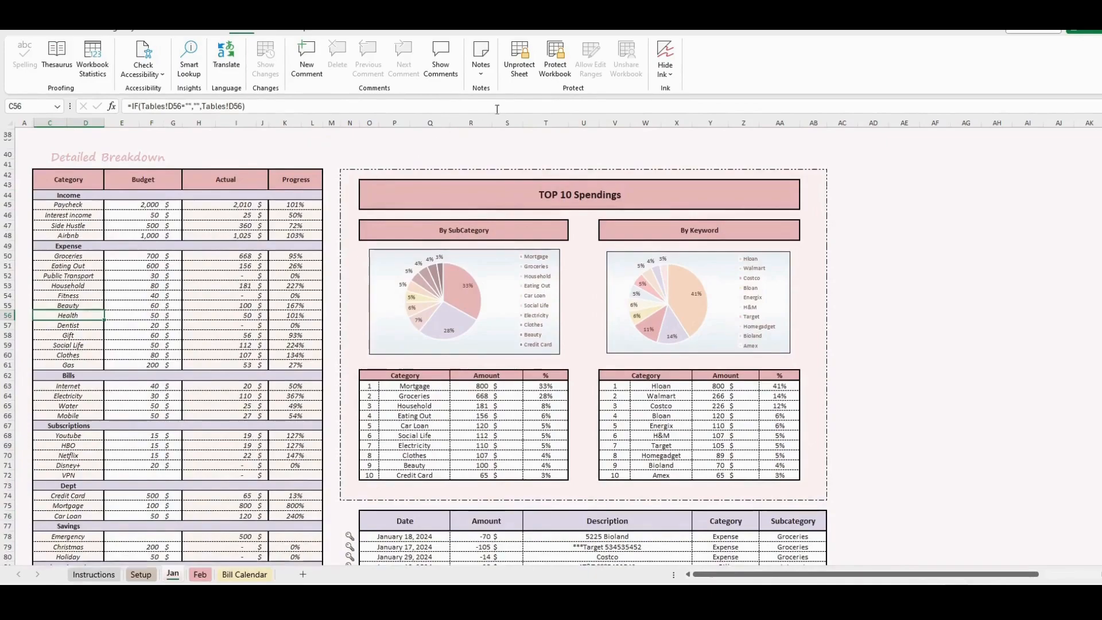
click(520, 60)
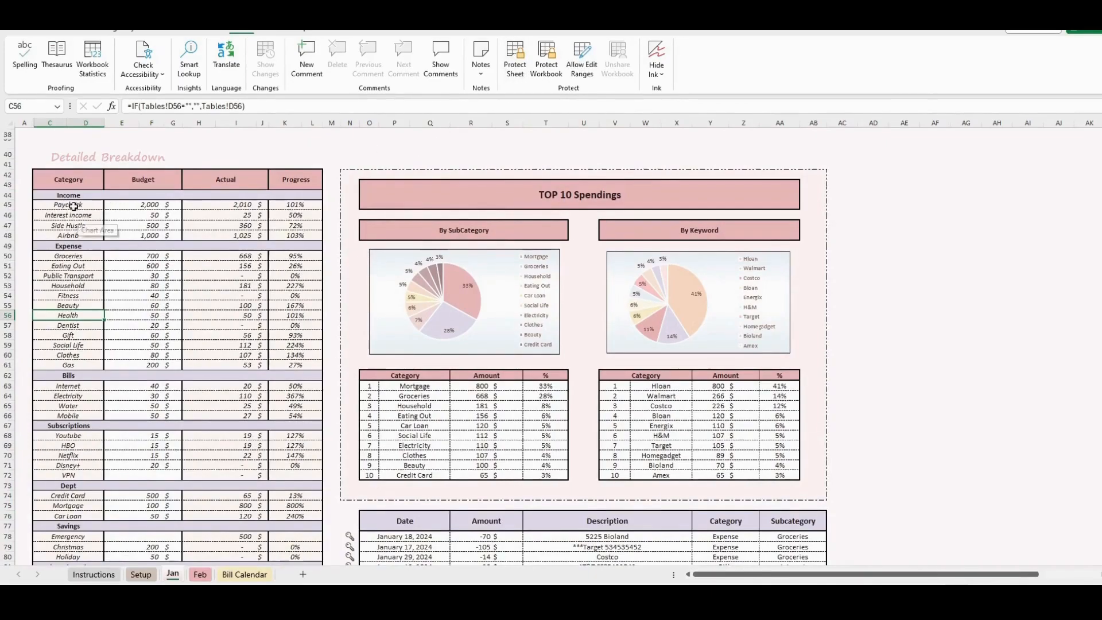
drag(73, 196, 84, 536)
scroll(82, 505, up, 1)
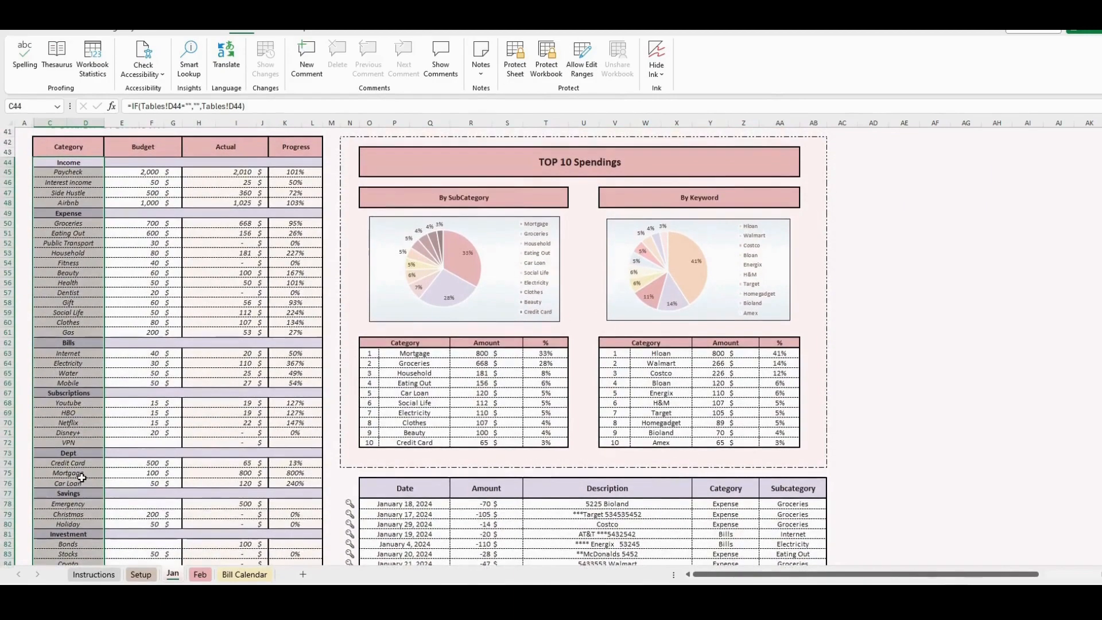
key(ctrl+c)
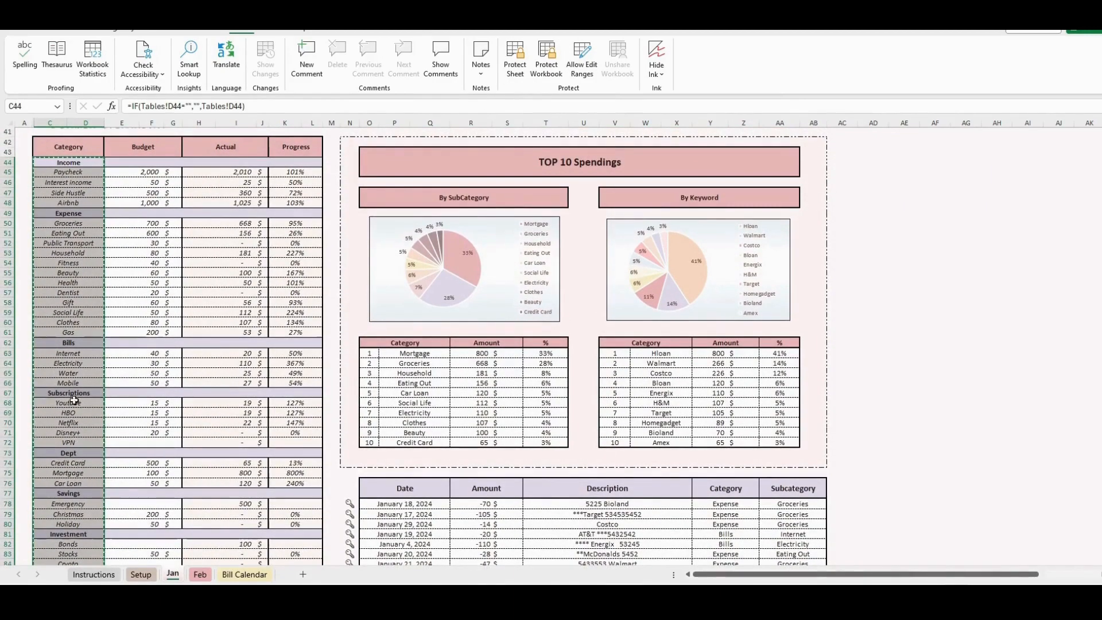
right_click(77, 309)
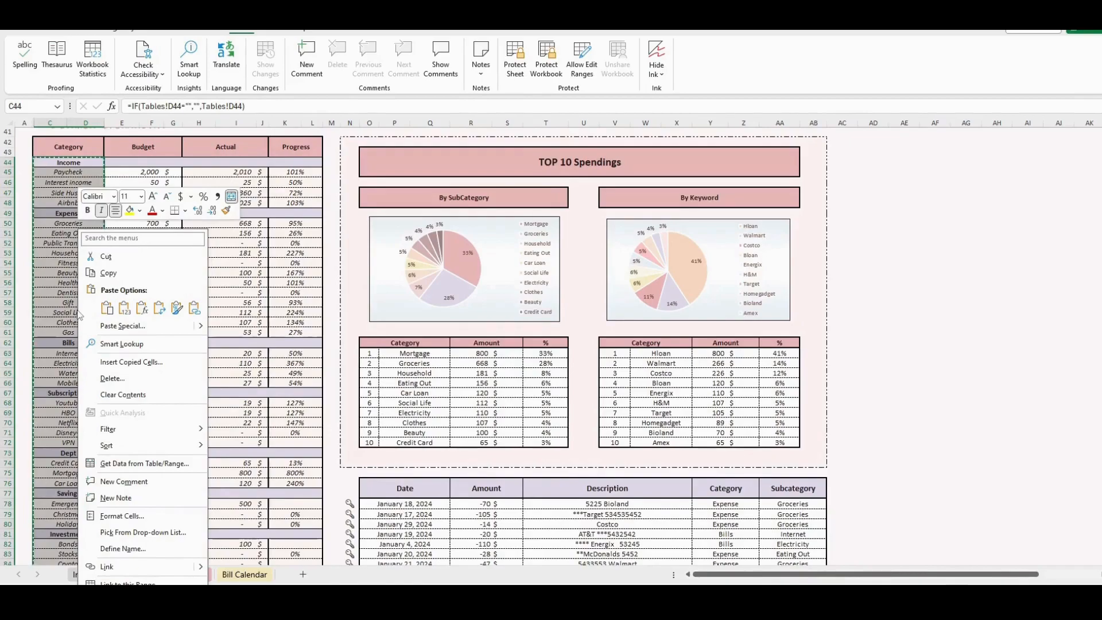
mouse_move(178, 331)
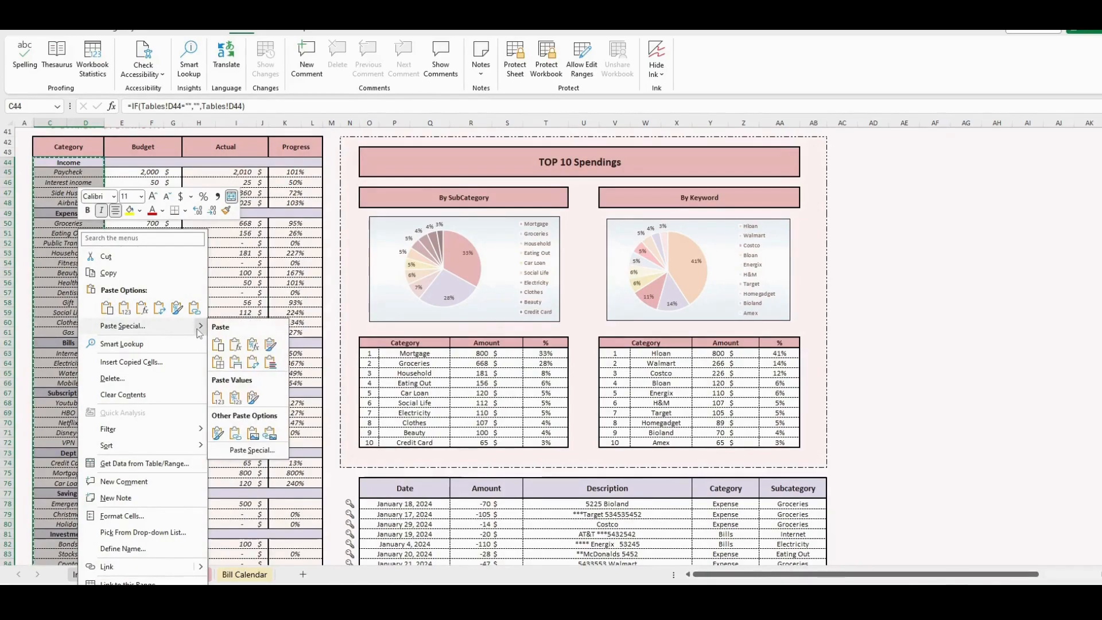
click(218, 399)
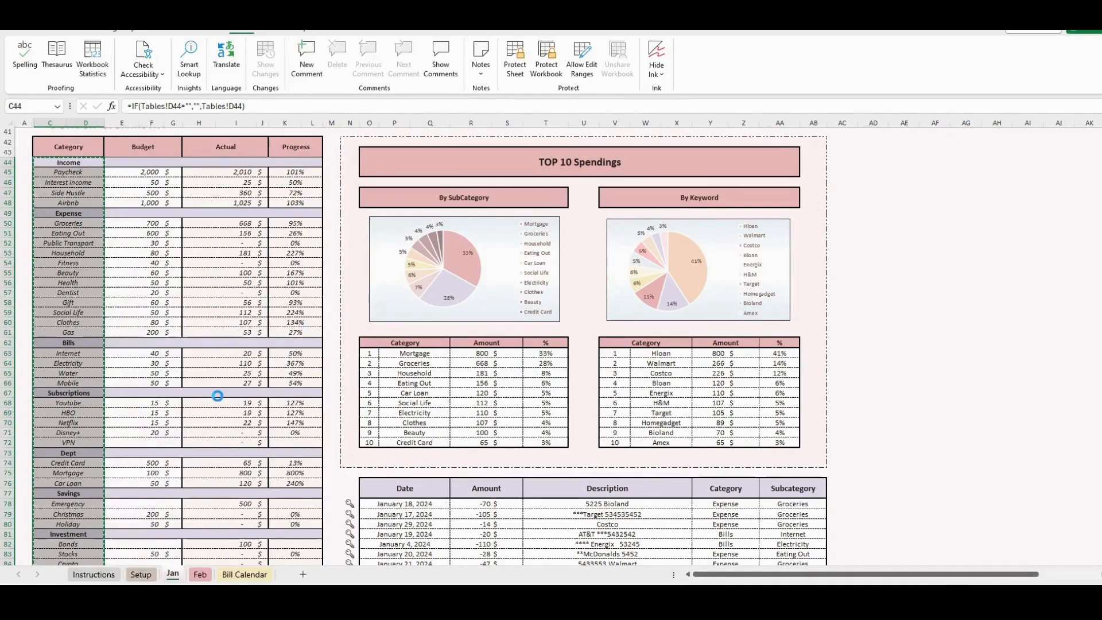
click(68, 363)
scroll(124, 488, down, 1)
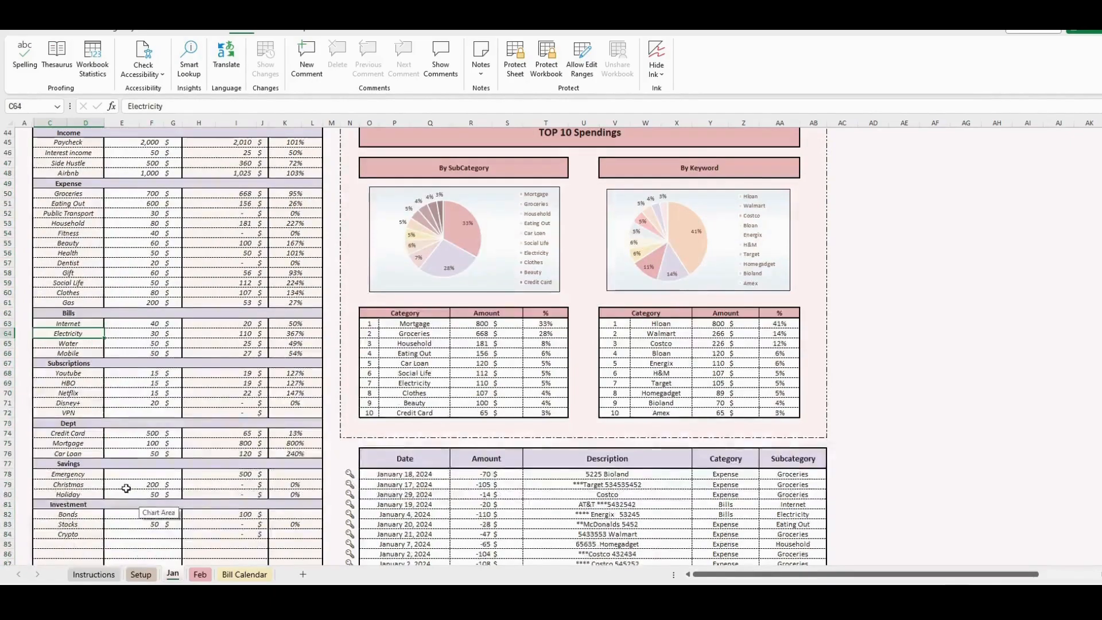
Add Gym as a Subscriptions subcategory in cell L20 of the Setup sheet.
click(141, 574)
click(333, 344)
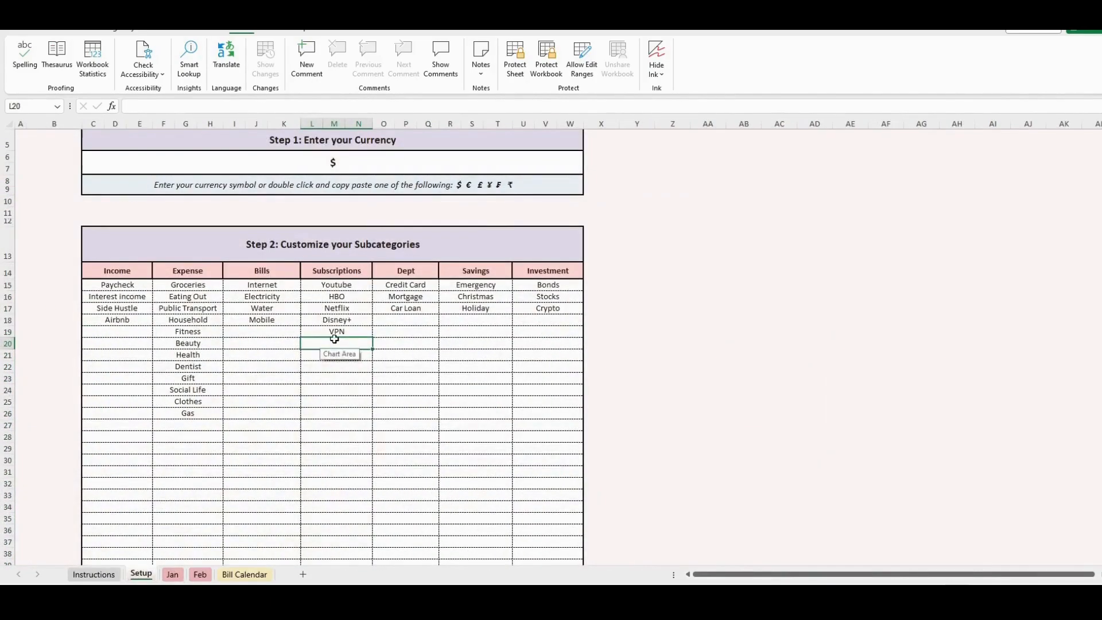
double_click(335, 341)
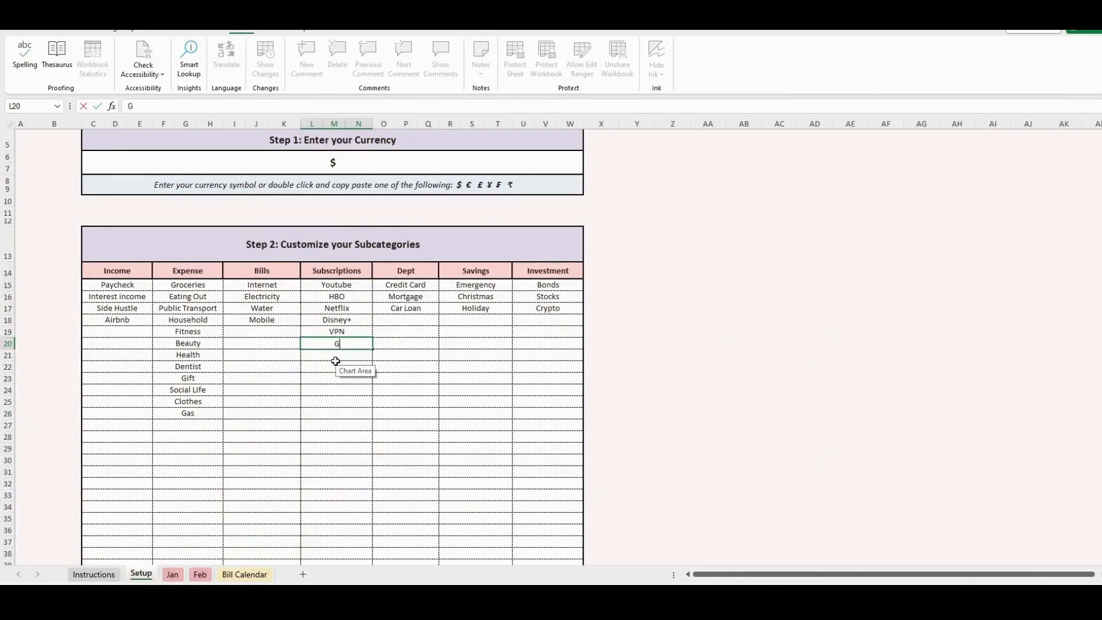
text(Gym)
key(Return)
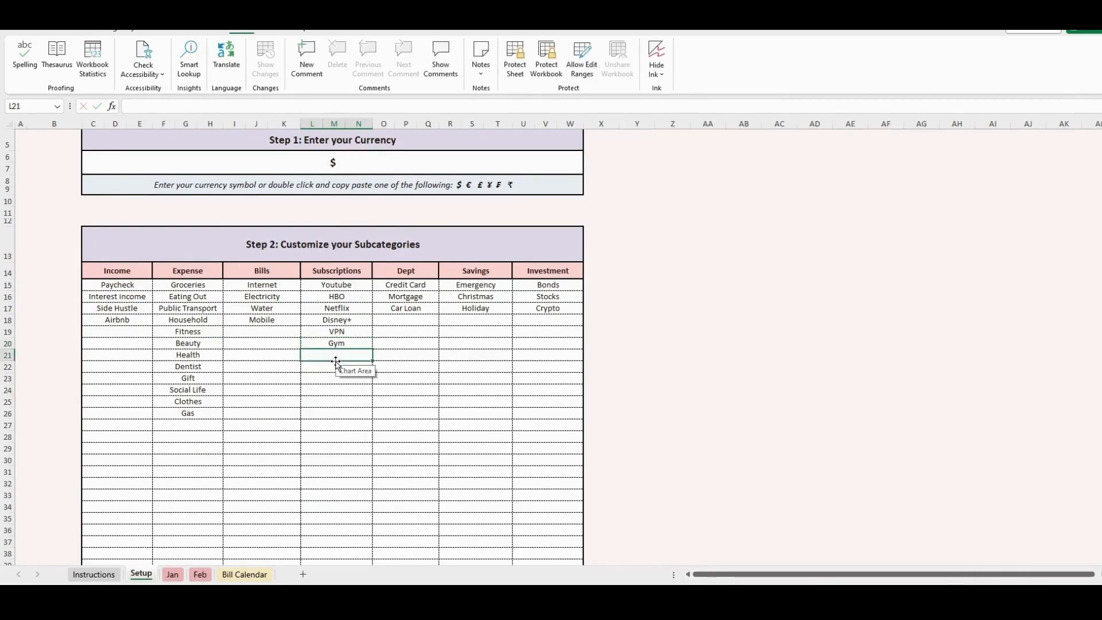
Compare the Subscriptions subcategories in the Detailed Breakdown of the Feb sheet with those of the Jan sheet.
click(200, 574)
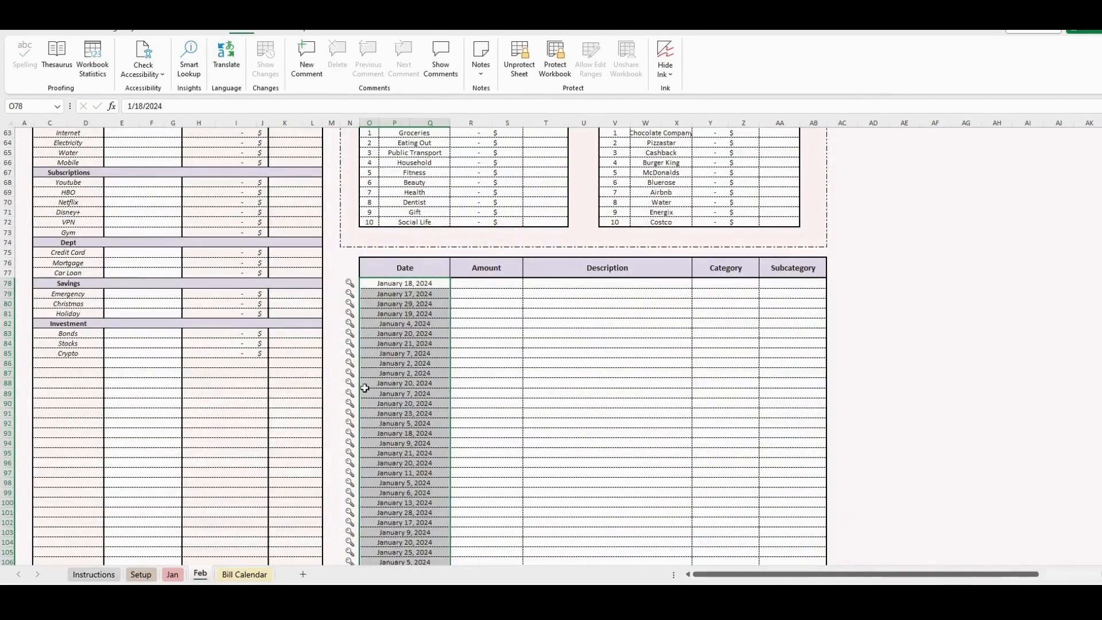
click(263, 370)
scroll(57, 333, up, 1)
scroll(57, 333, up, 1)
click(68, 262)
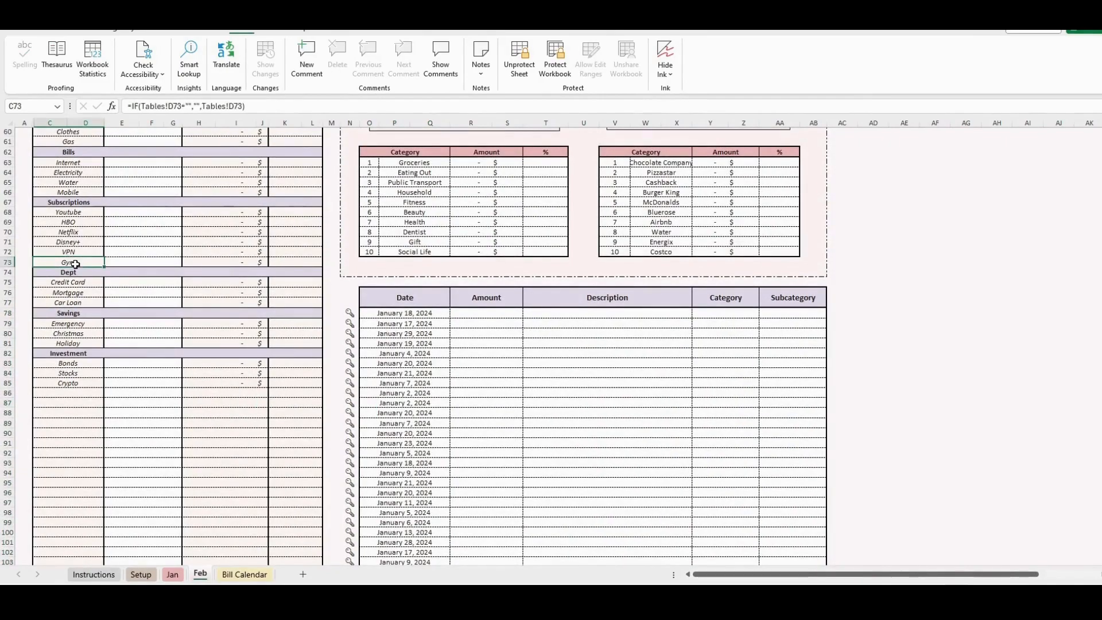
click(172, 574)
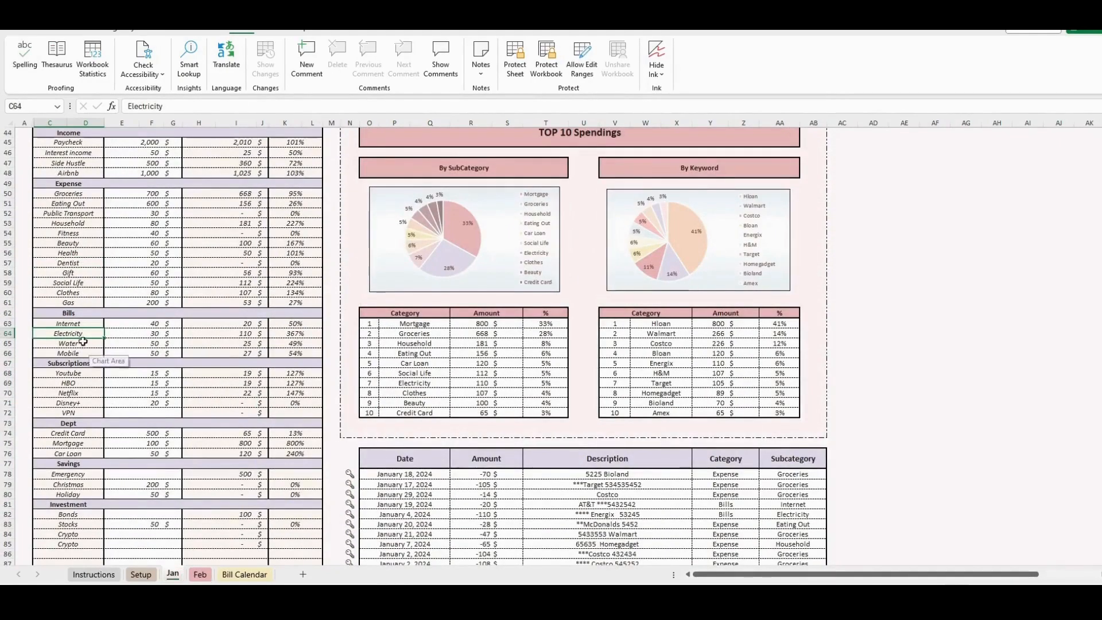
click(69, 413)
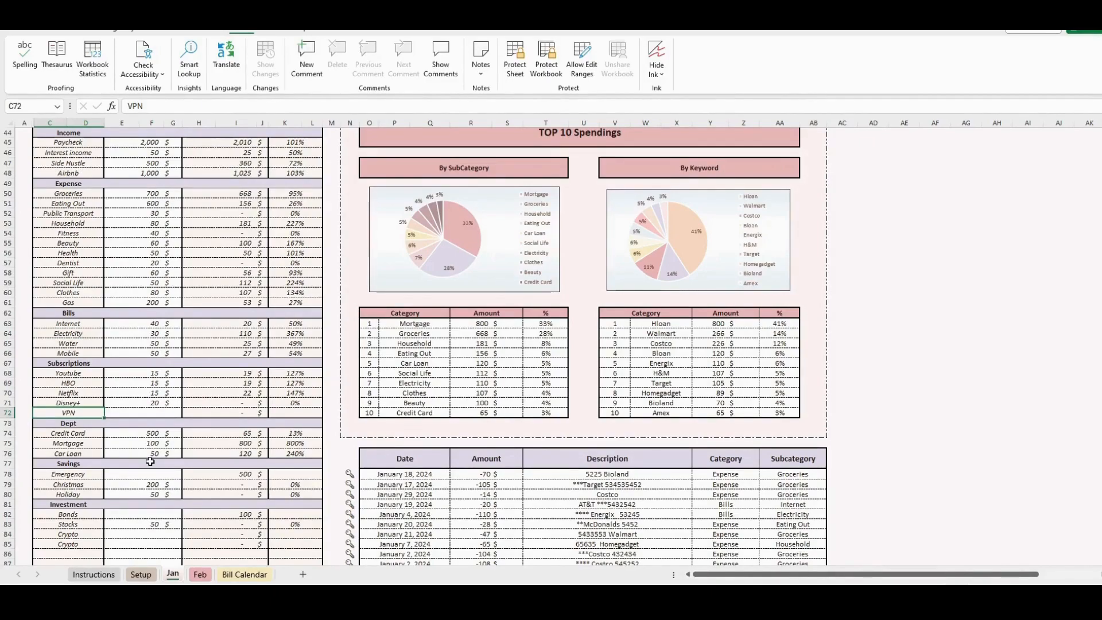
Review Jan's summary charts, the Amount Left to Spend and Amount Left from Budget cells, and the TOP 10 Spendings section.
scroll(150, 462, up, 1)
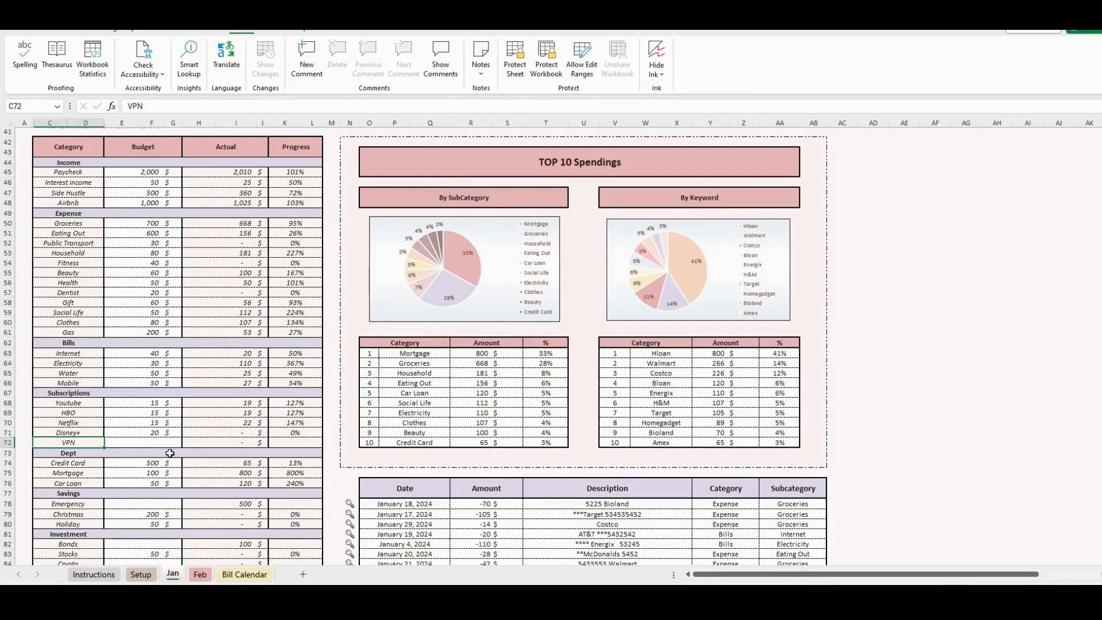
scroll(170, 451, up, 7)
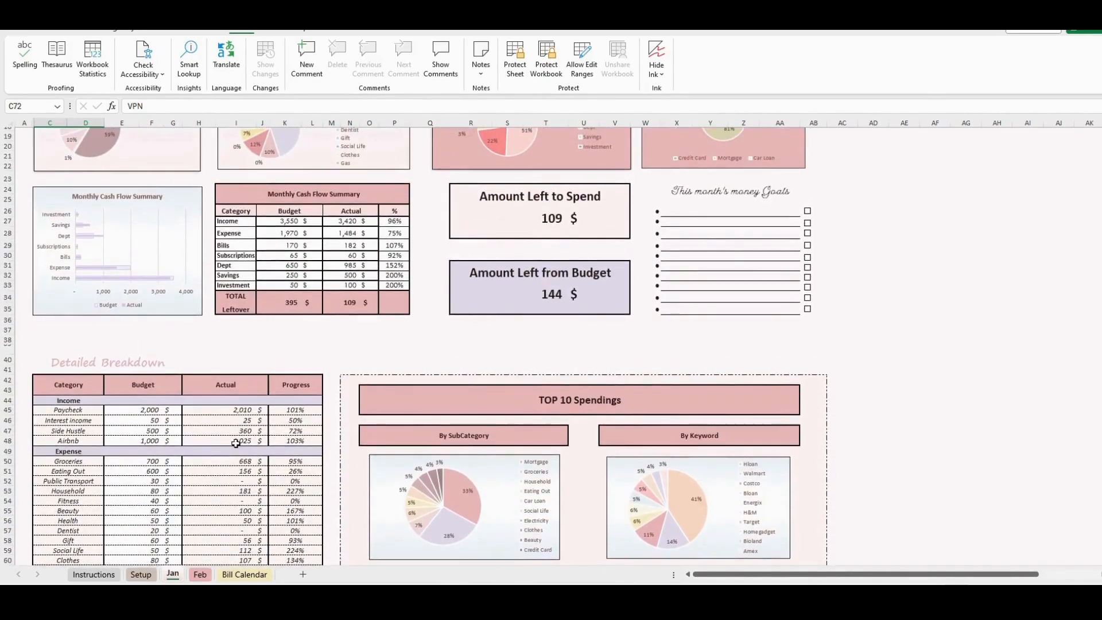
scroll(235, 443, up, 6)
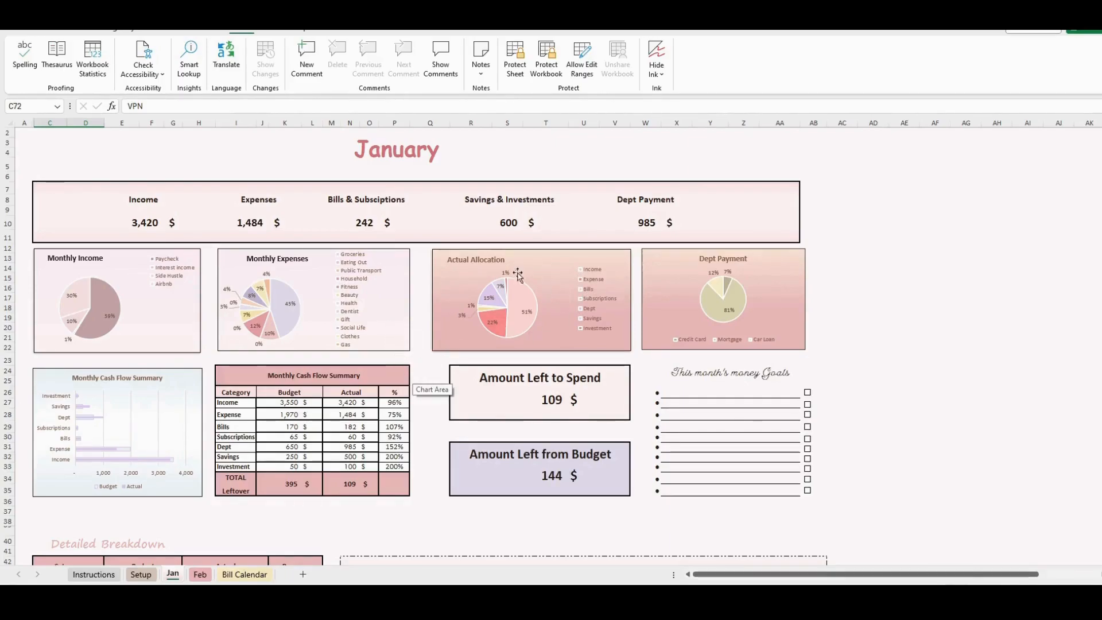
mouse_move(108, 285)
click(550, 398)
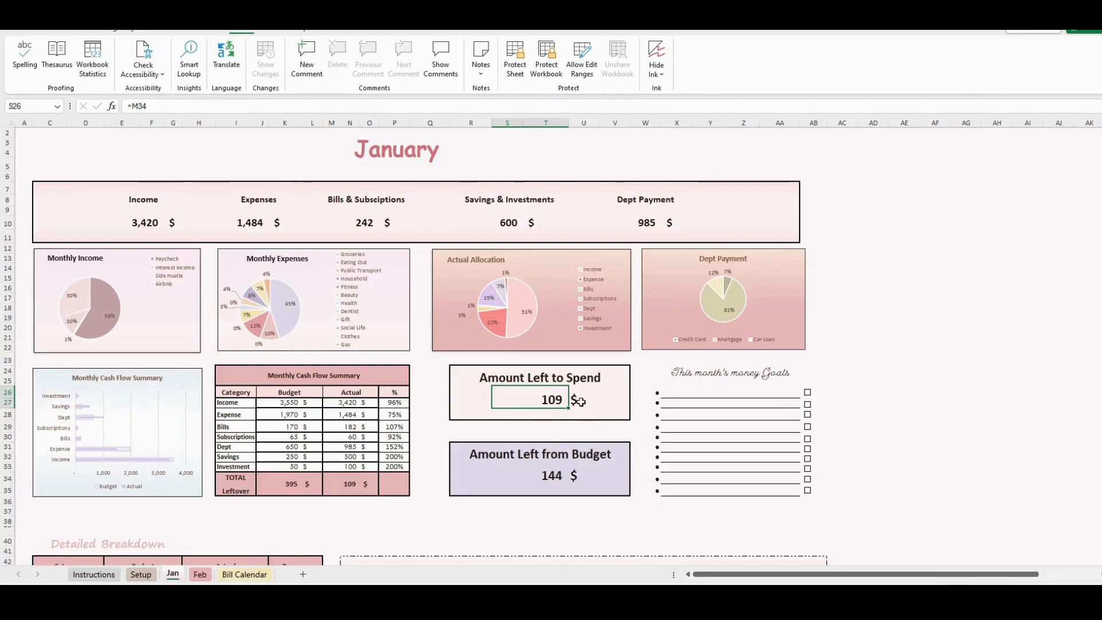
click(570, 472)
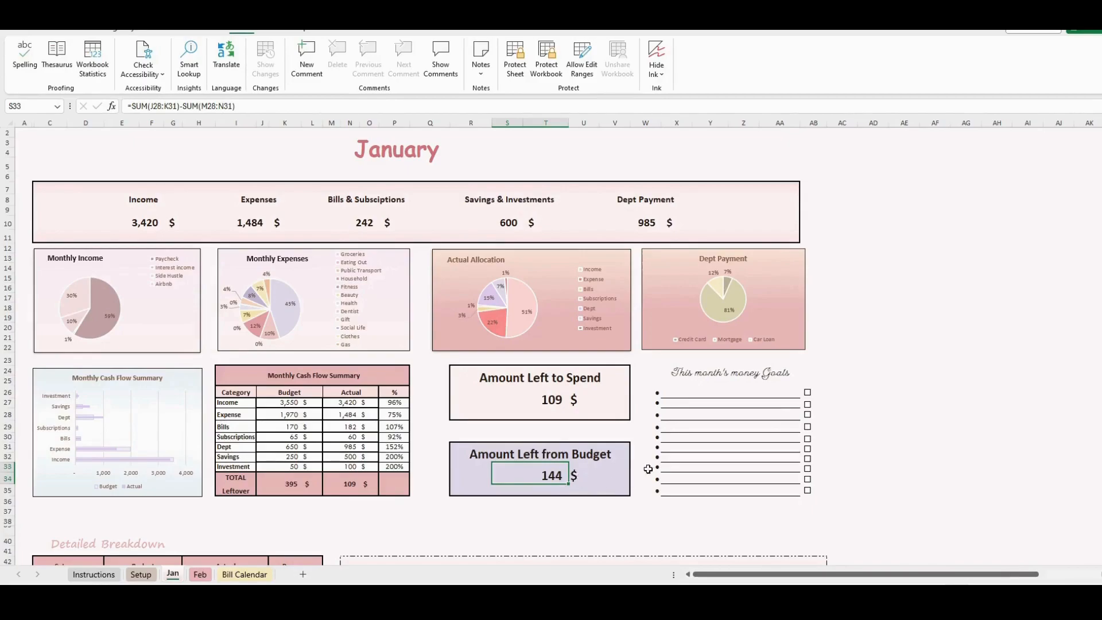
scroll(711, 534, down, 5)
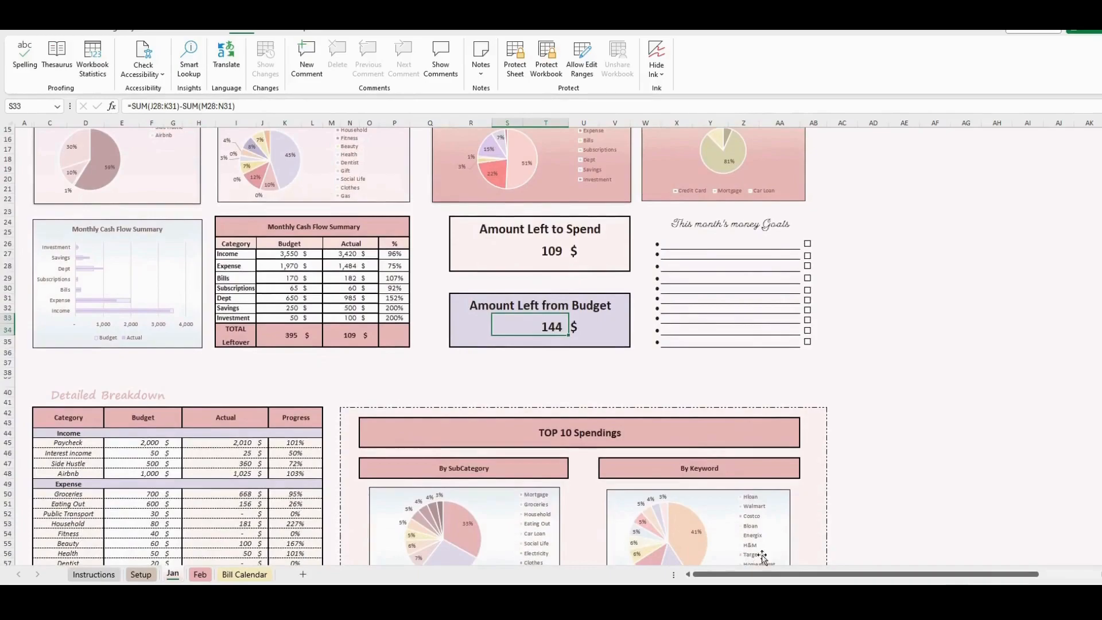
scroll(812, 560, down, 6)
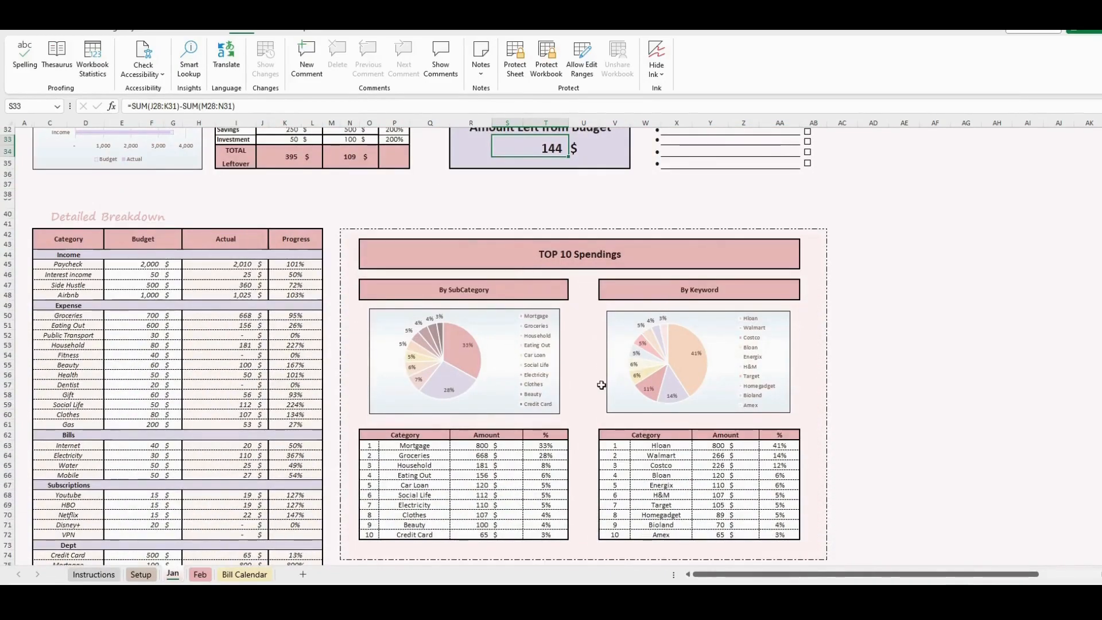
scroll(600, 384, down, 3)
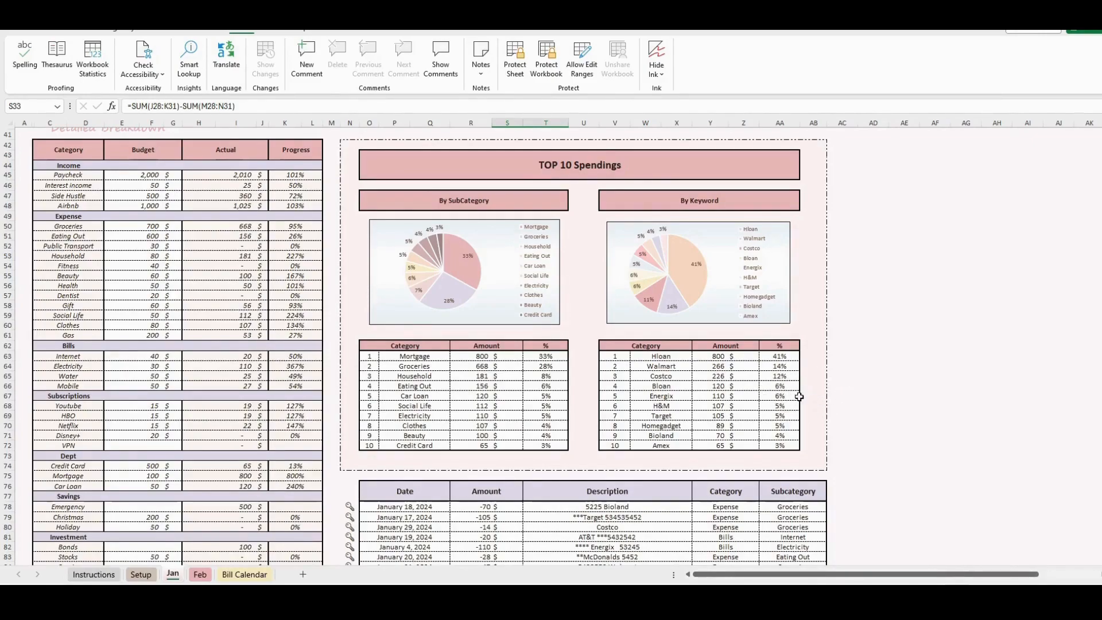
scroll(793, 400, up, 12)
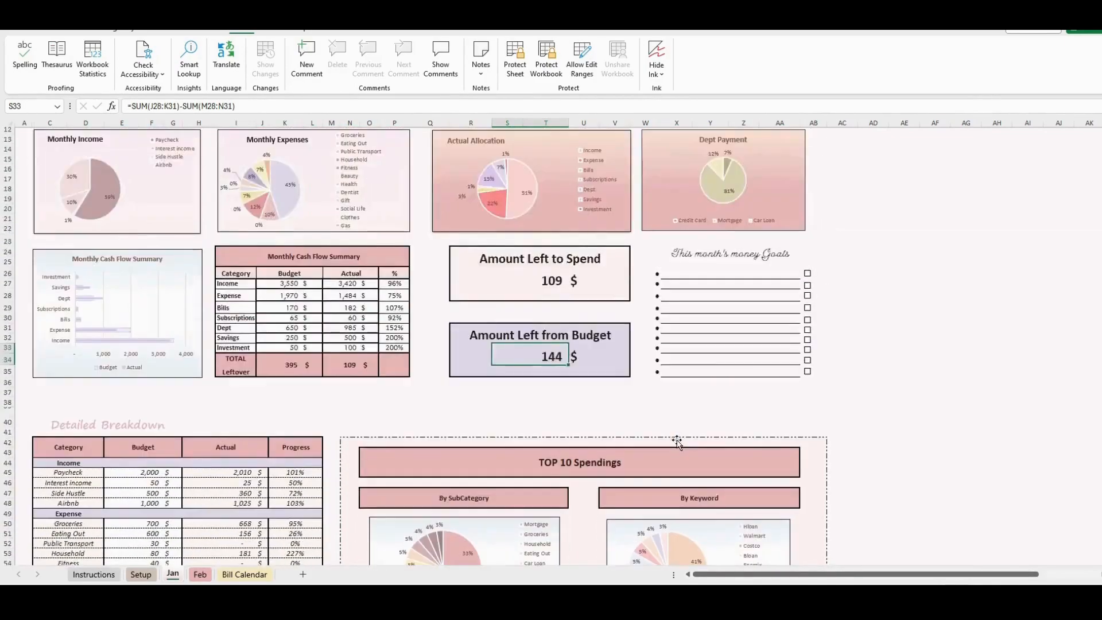
scroll(679, 437, up, 1)
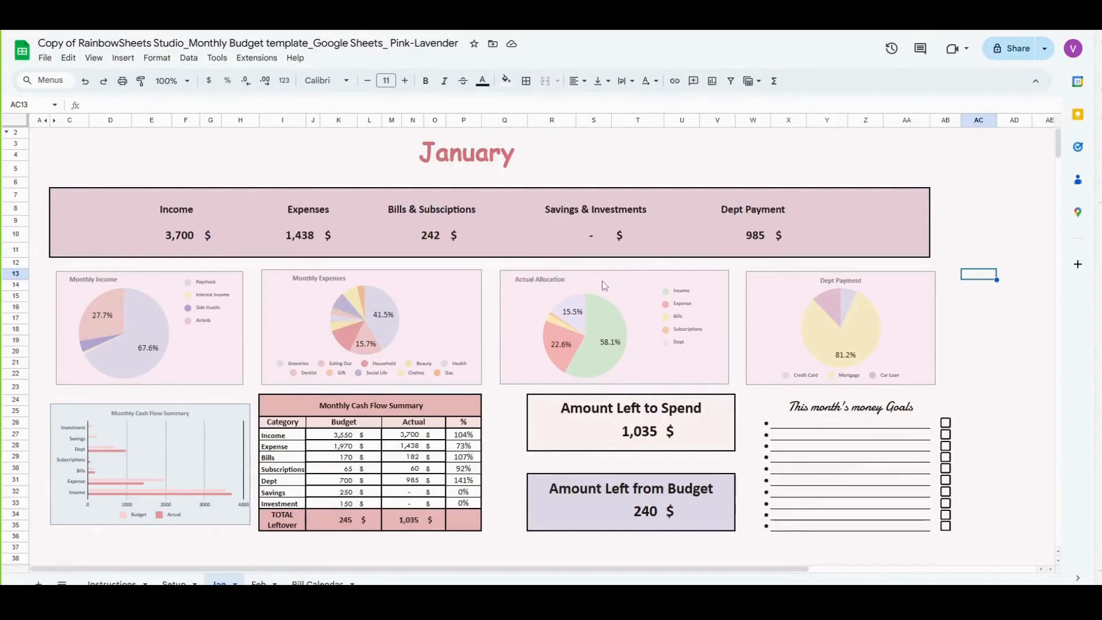
Examine the Detailed Breakdown table and the TOP 10 Spendings charts and tables by subcategory and keyword on the Jan sheet.
scroll(700, 351, down, 5)
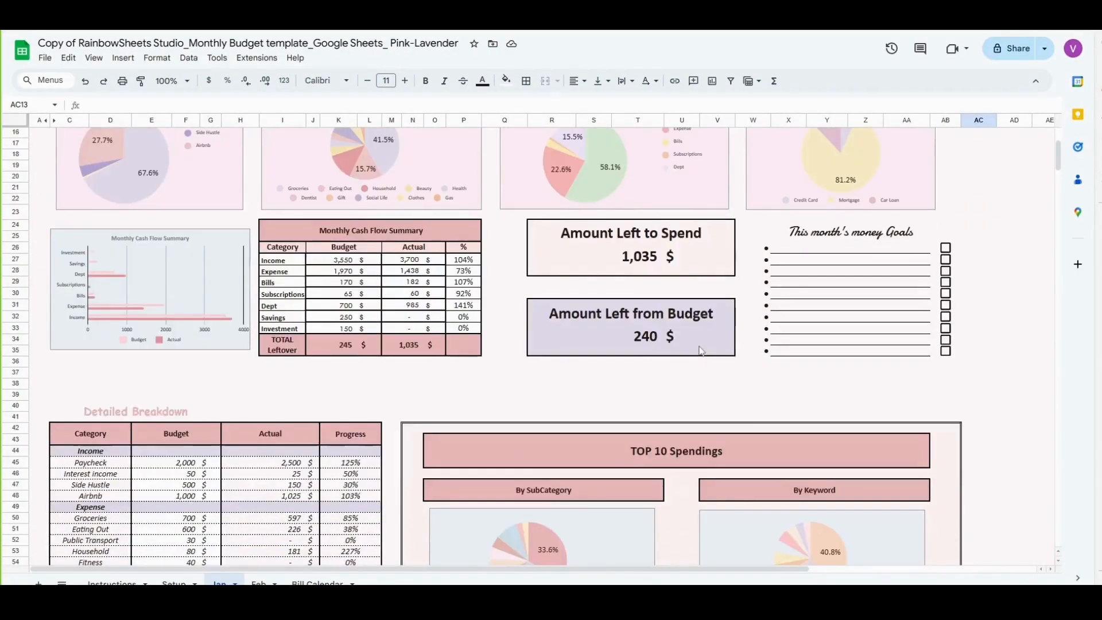
scroll(700, 351, down, 3)
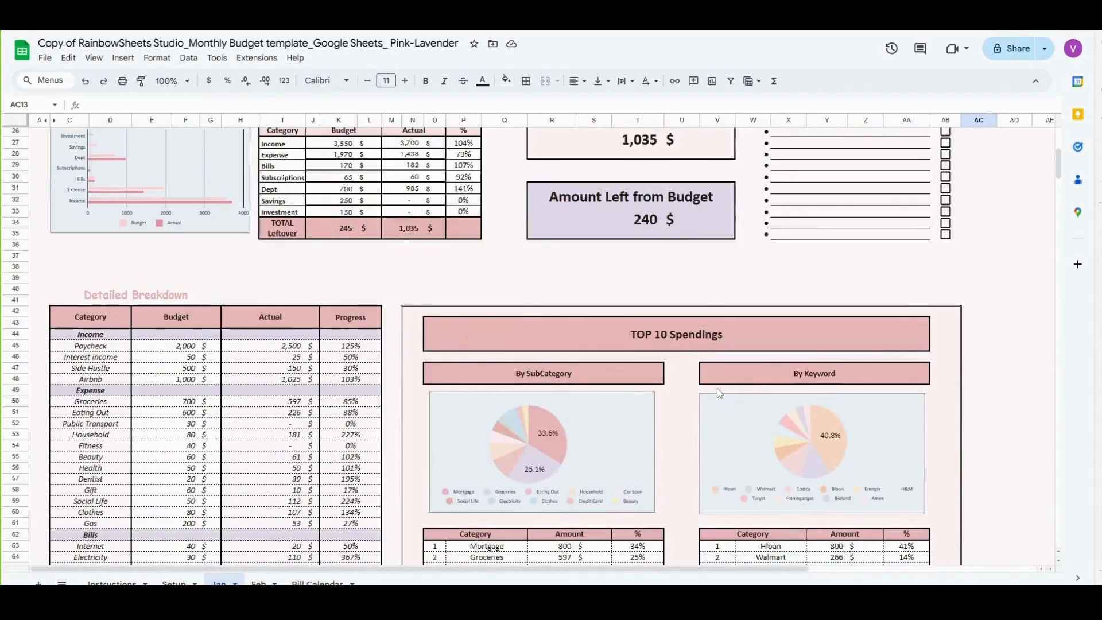
scroll(717, 388, down, 3)
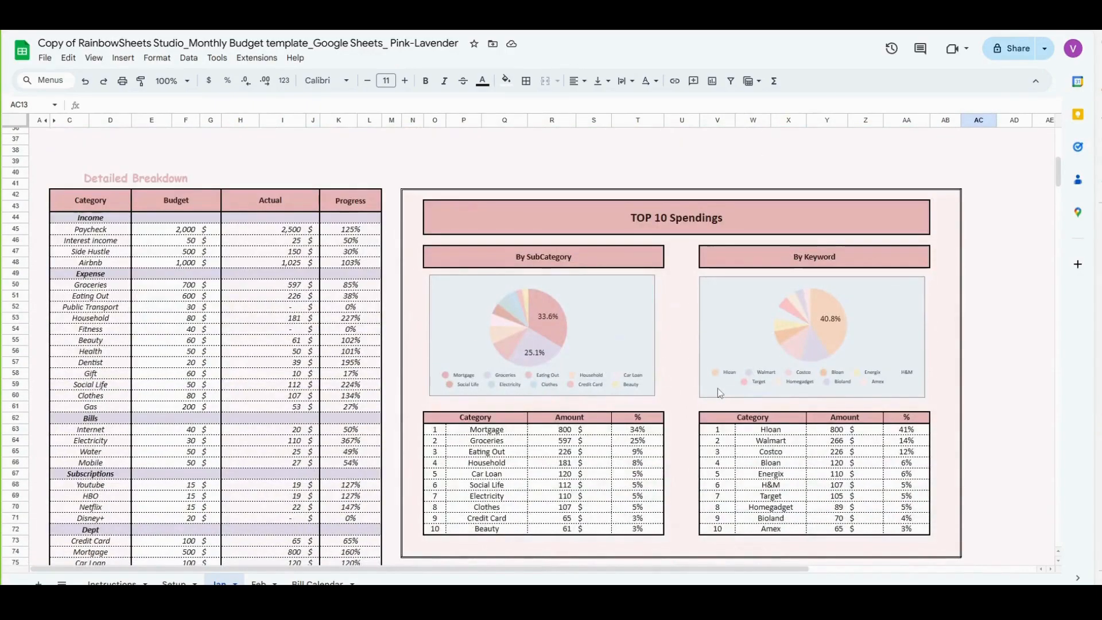
scroll(717, 387, down, 2)
scroll(719, 392, down, 2)
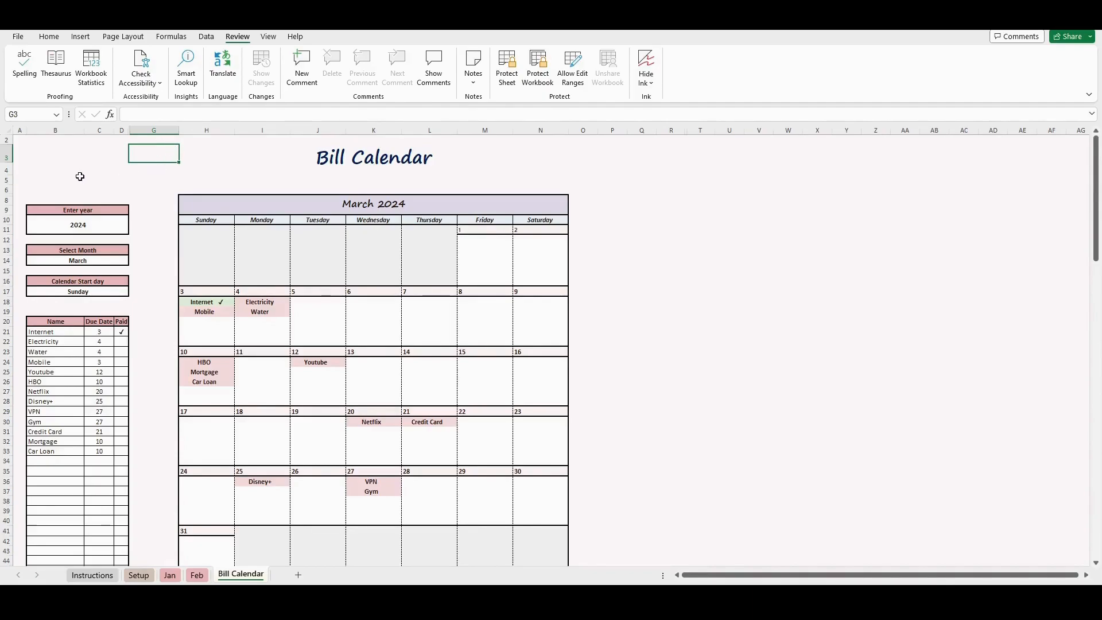
In the Excel version's Bill Calendar sheet, set the calendar month to April (4/1/2024).
click(102, 262)
click(135, 262)
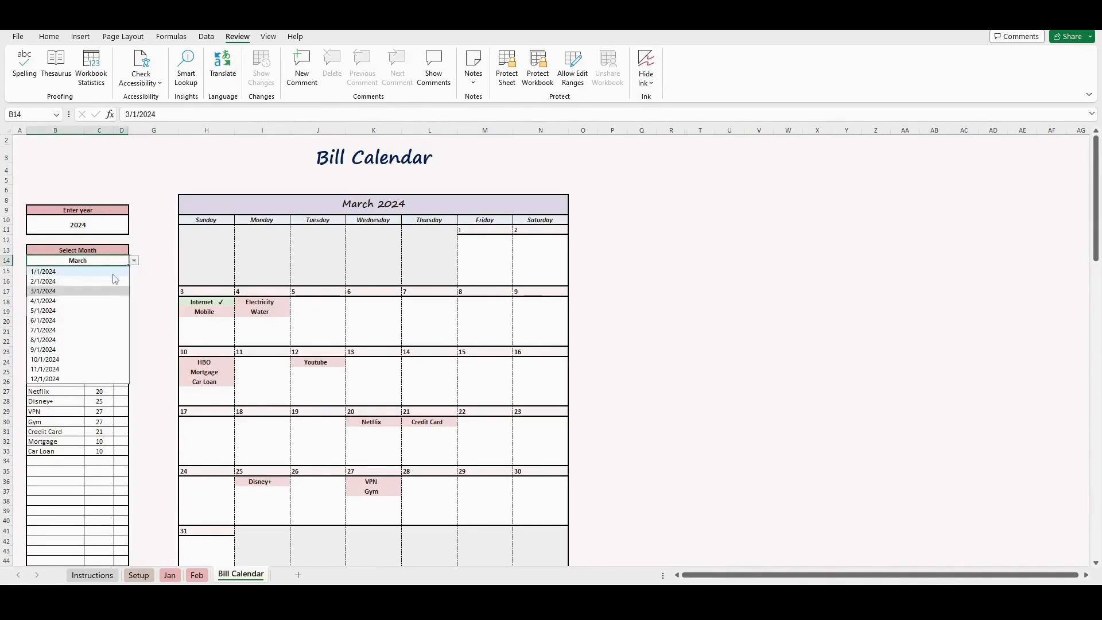
click(93, 300)
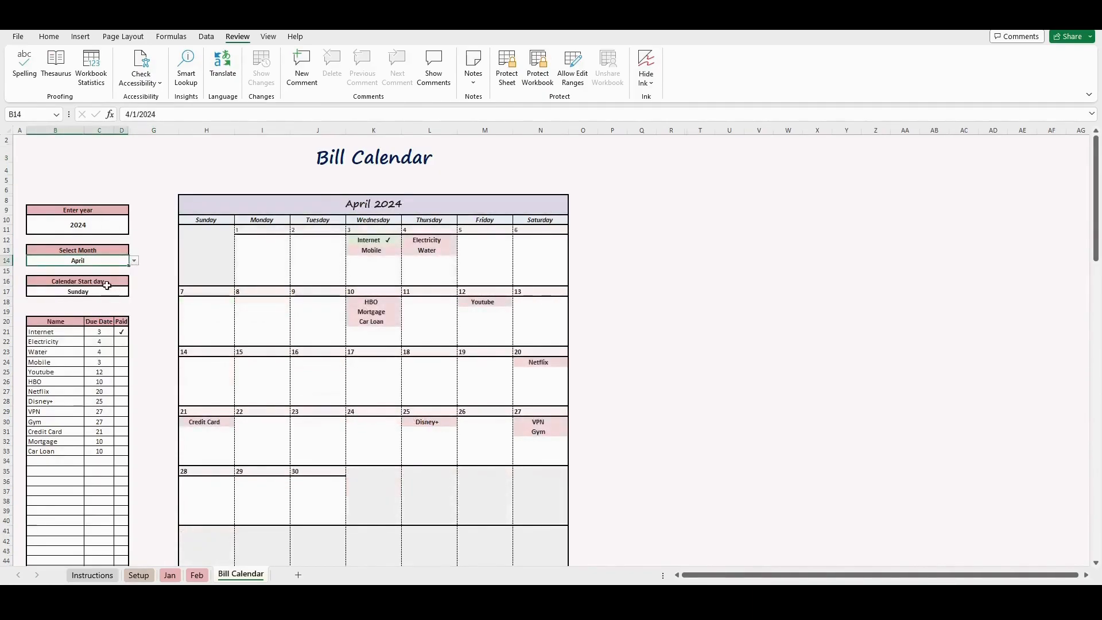
Check the available Calendar Start day options in the Bill Calendar and keep Sunday selected.
click(127, 295)
click(134, 292)
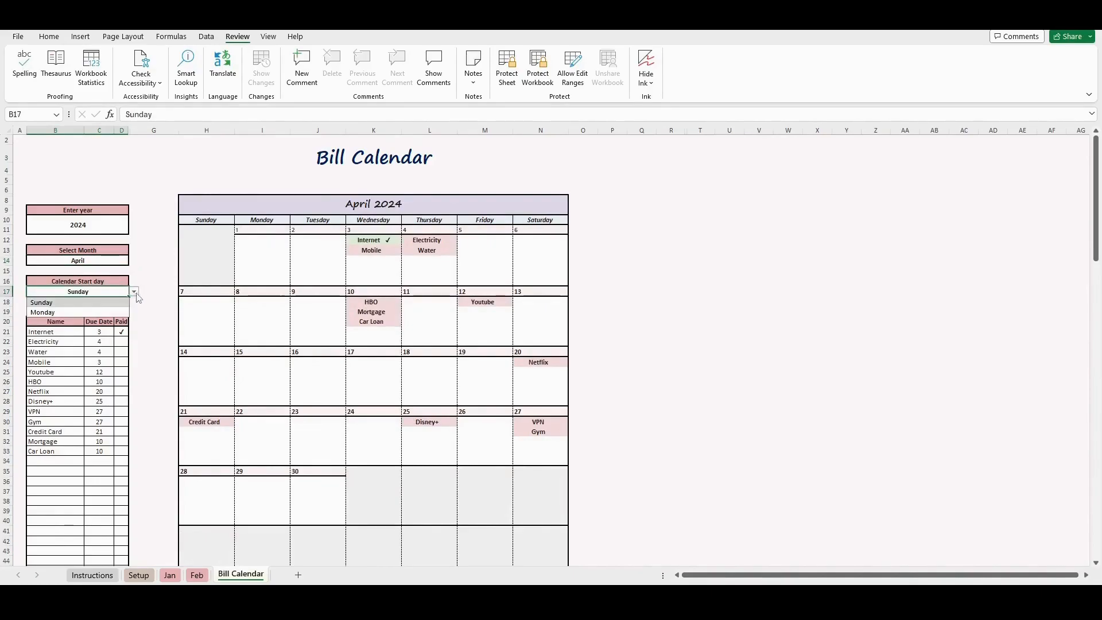
click(135, 292)
click(156, 271)
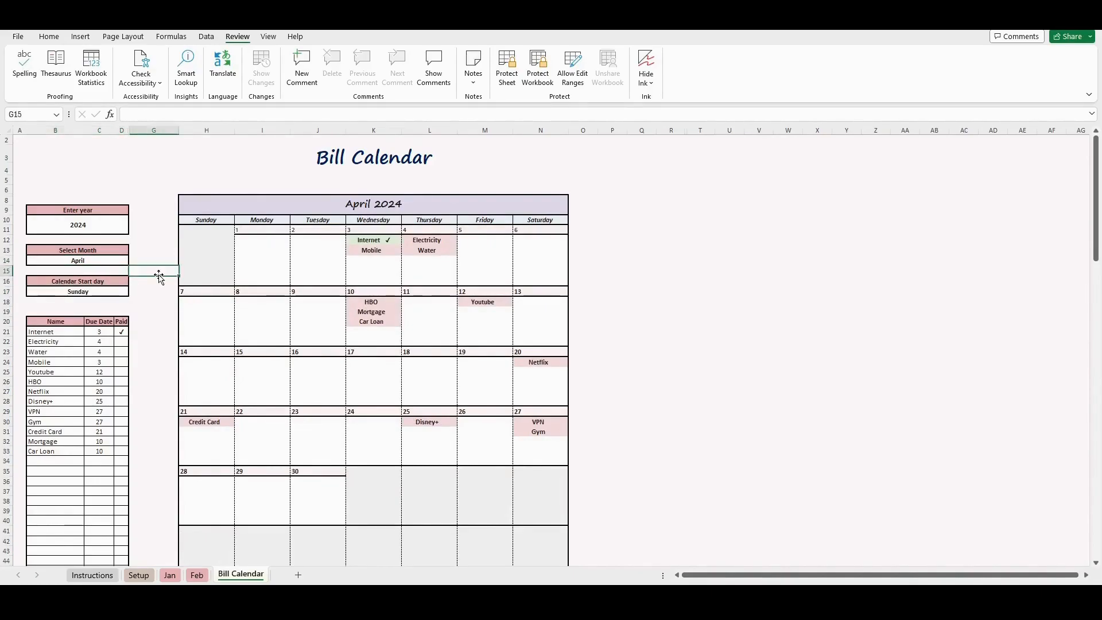
Set the Electricity bill's due date to 8 and mark it as paid with a check mark.
click(99, 343)
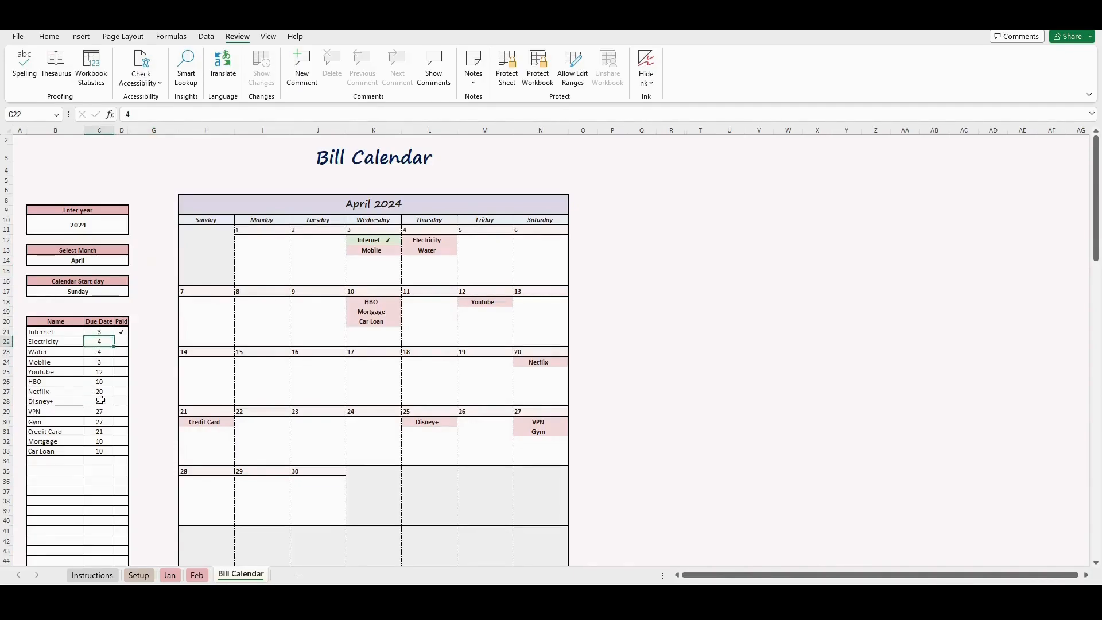
text(8)
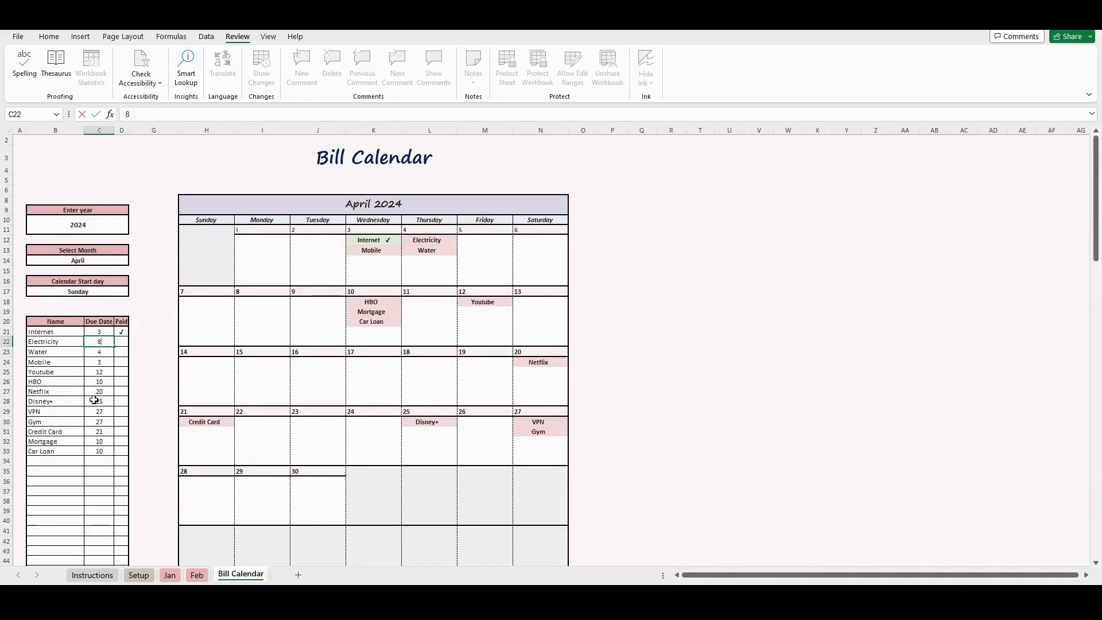
key(Return)
click(124, 343)
click(134, 342)
click(130, 364)
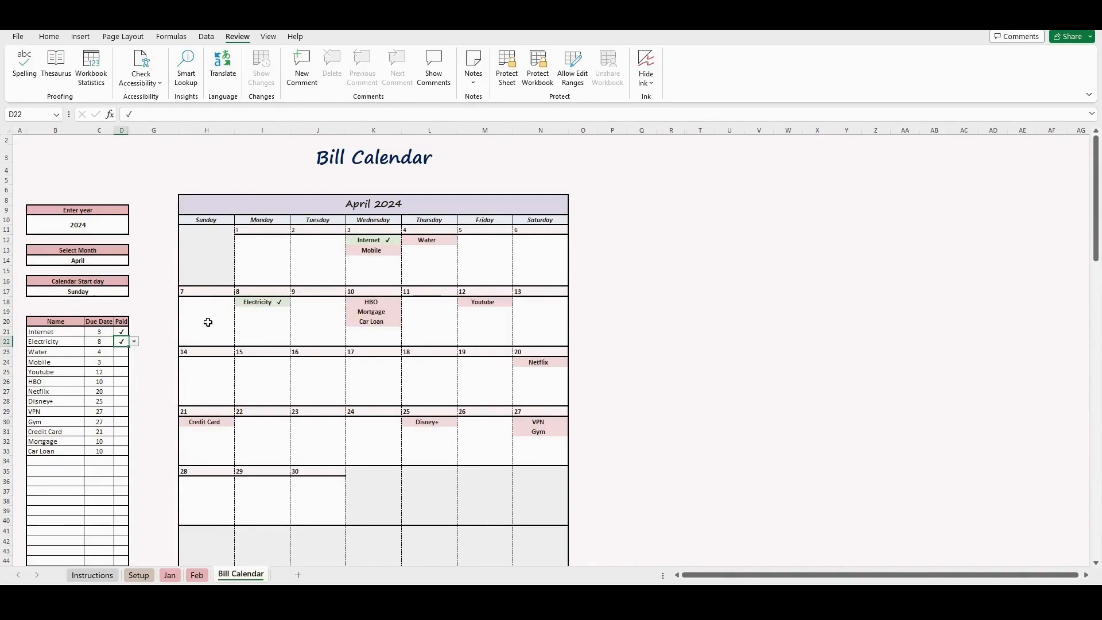